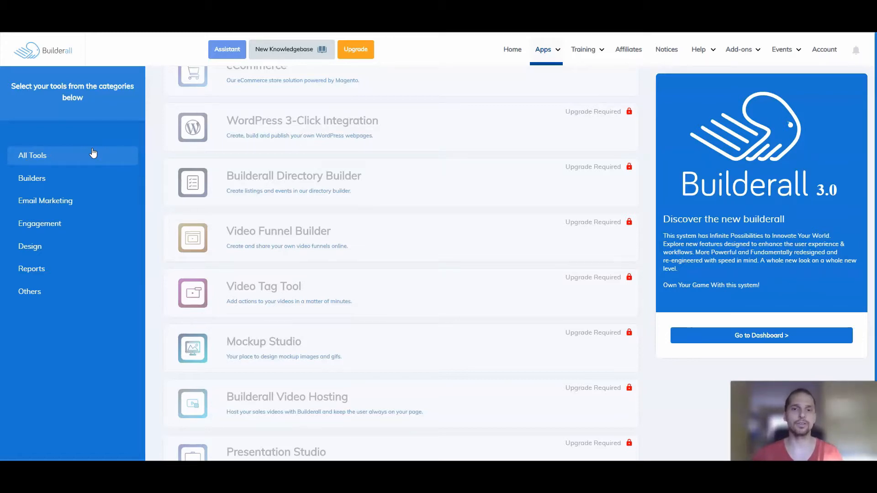
Go to the dashboard and enter the Cheetah drag-and-drop website builder.
{"action": "left_click", "coordinate": [94, 153]}
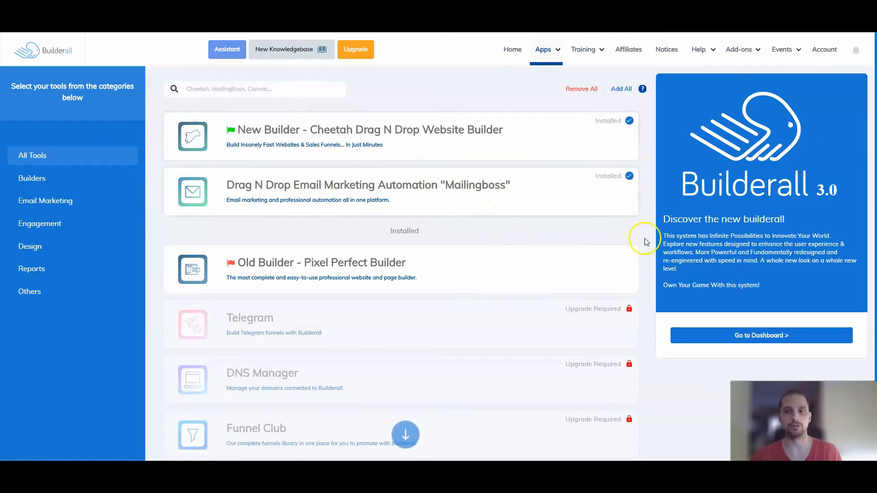
{"action": "left_click", "coordinate": [751, 341]}
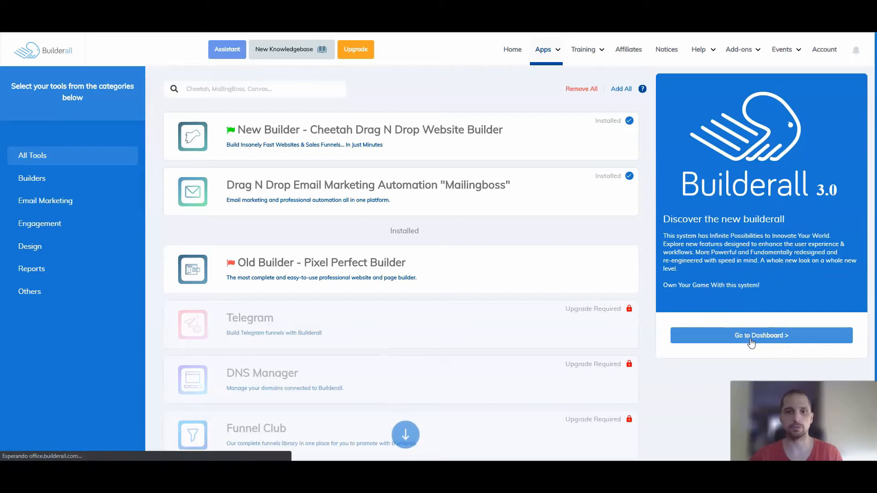
{"action": "left_click", "coordinate": [734, 337]}
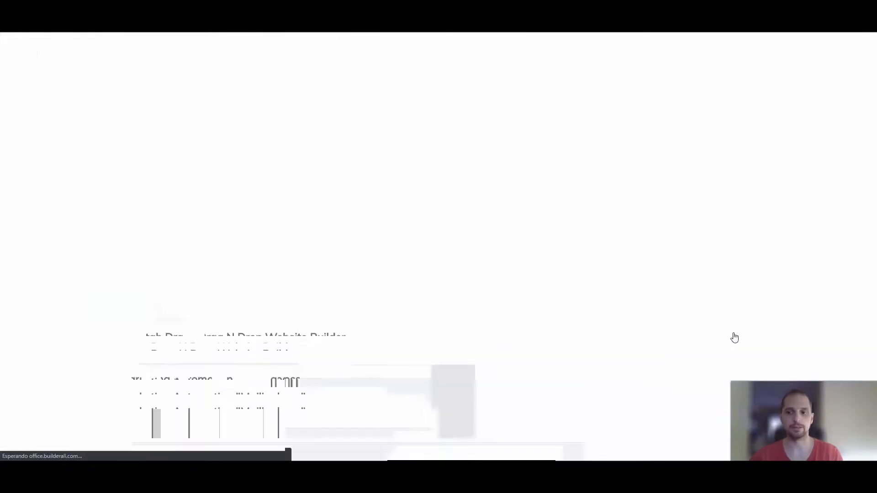
{"action": "left_click", "coordinate": [538, 297]}
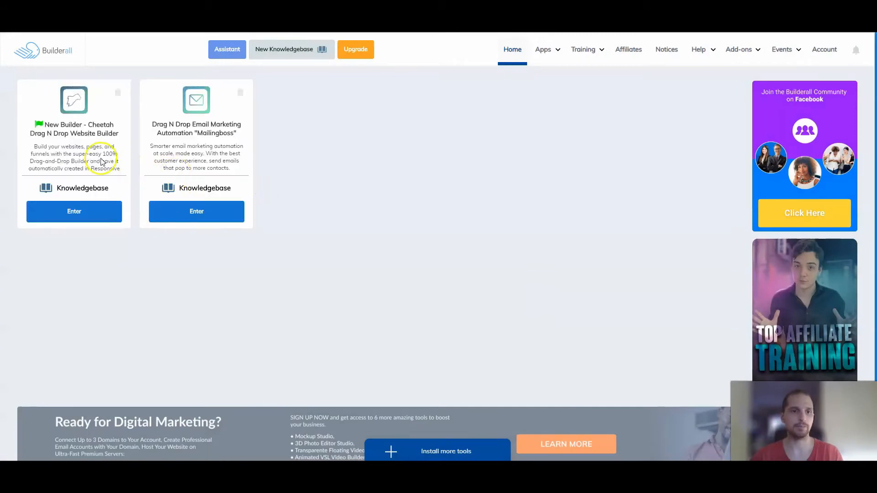
{"action": "left_click", "coordinate": [79, 211]}
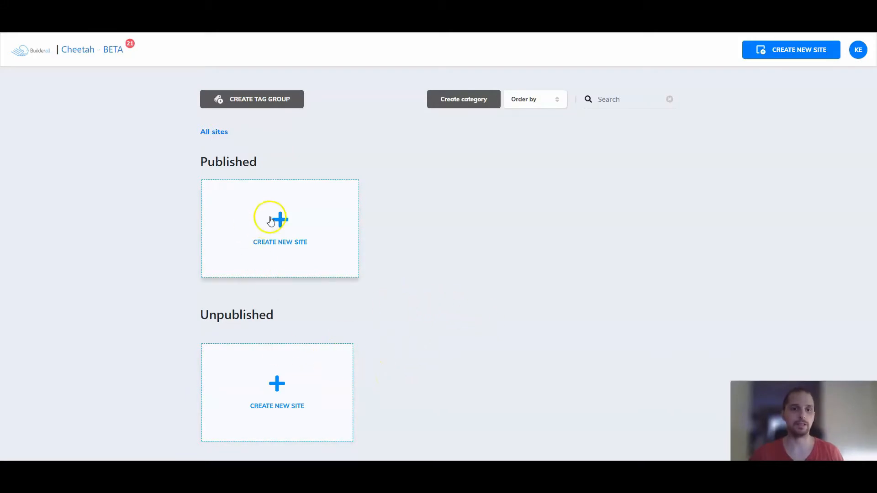
Start a new site with "Test website" as both its title and its description.
{"action": "left_click", "coordinate": [285, 227]}
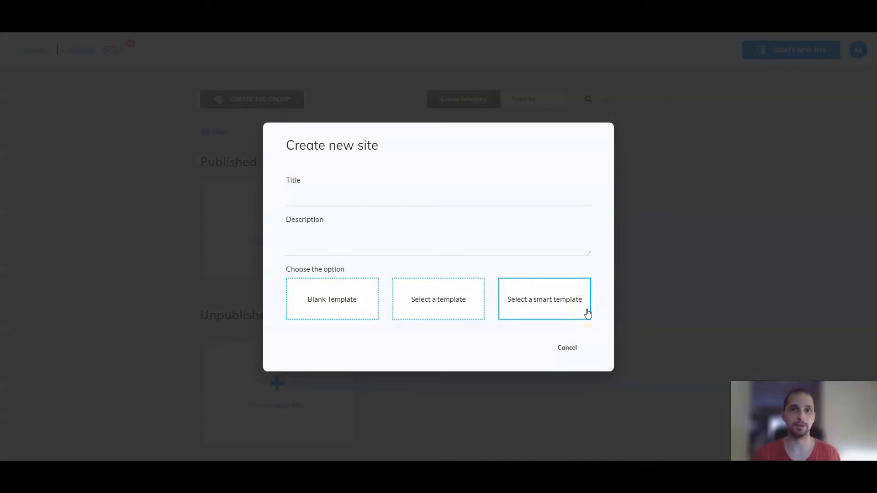
{"action": "left_click", "coordinate": [420, 305]}
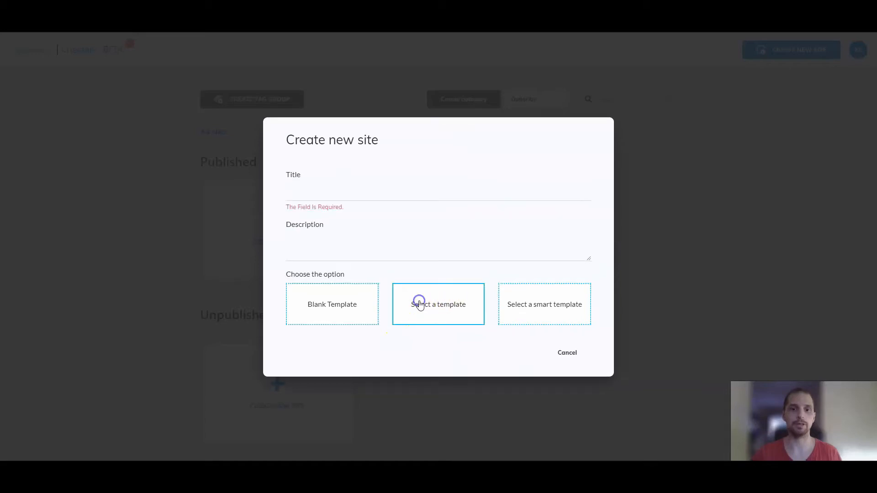
{"action": "left_click", "coordinate": [343, 192]}
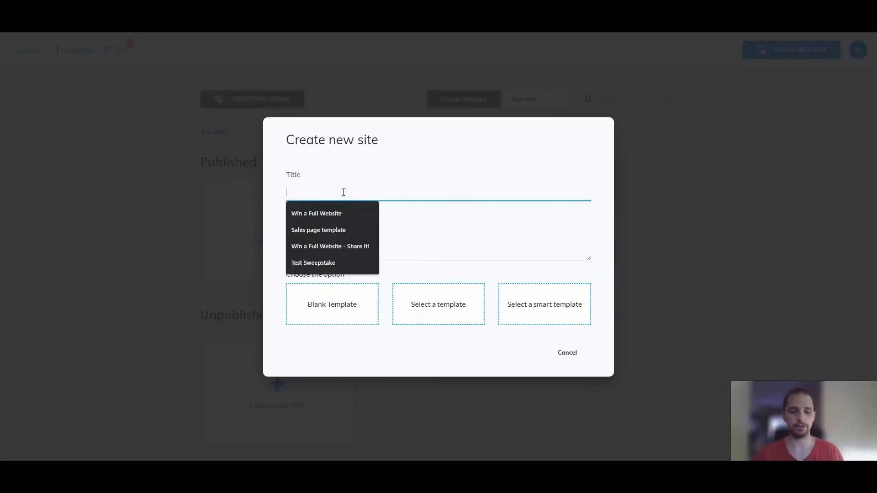
{"action": "type", "text": "Test website"}
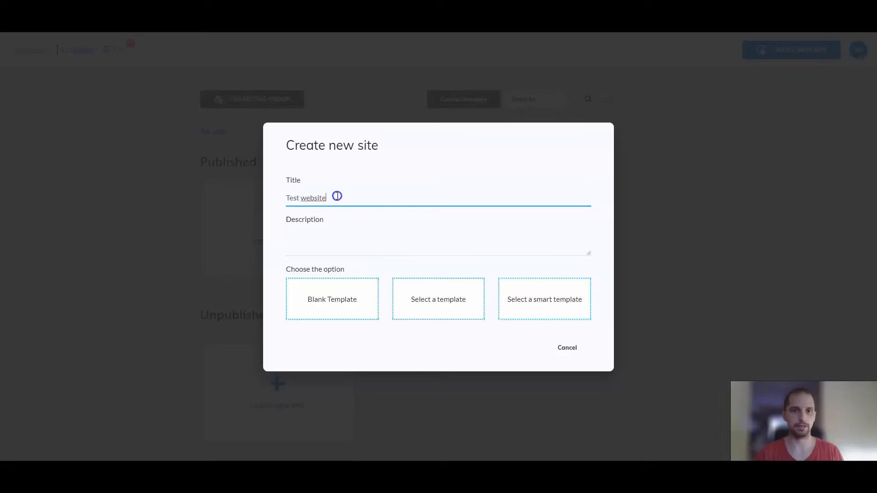
{"action": "triple_click", "coordinate": [338, 195]}
{"action": "key", "text": "ctrl+c"}
{"action": "left_click", "coordinate": [297, 250]}
{"action": "key", "text": "ctrl+v"}
Choose to build the site from a template and show the Site Express category.
{"action": "left_click", "coordinate": [433, 301]}
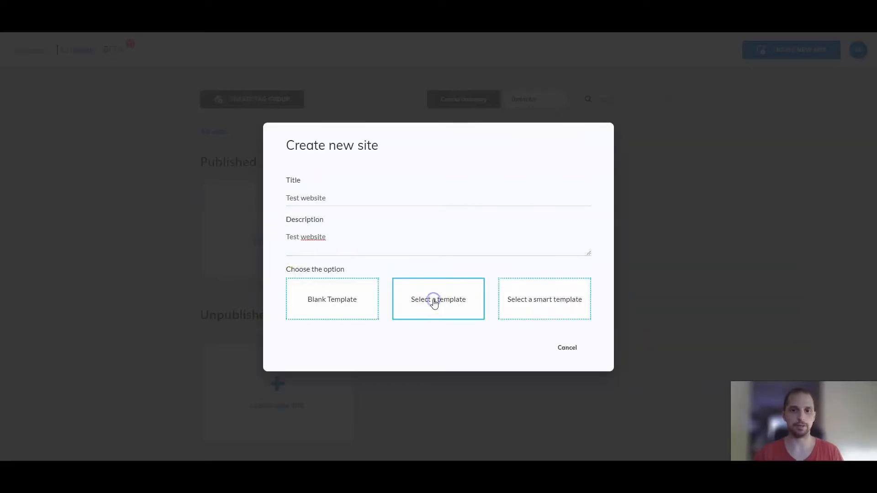
{"action": "left_click", "coordinate": [433, 302]}
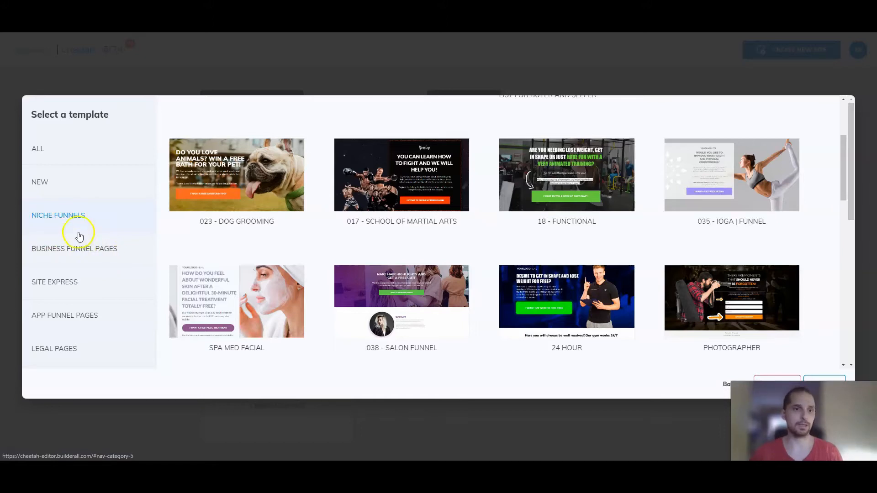
{"action": "left_click", "coordinate": [69, 285]}
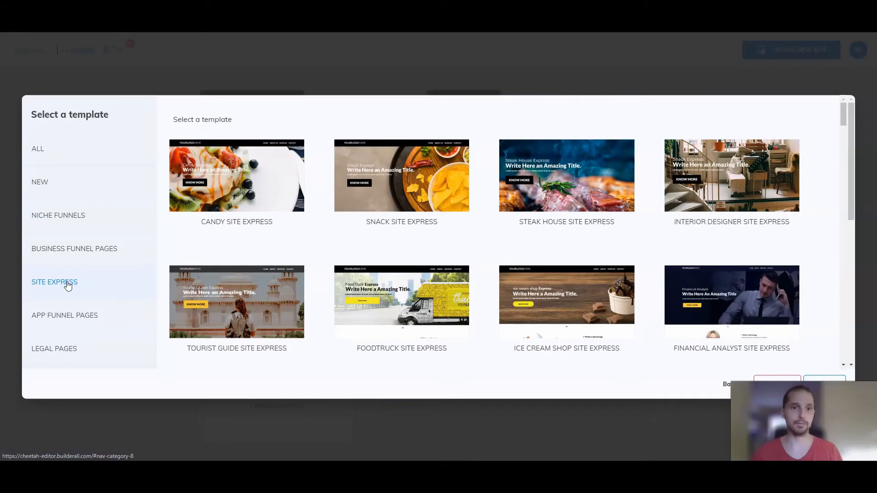
Browse the Site Express templates to compare the designs offered for different kinds of business.
{"action": "mouse_move", "coordinate": [249, 191]}
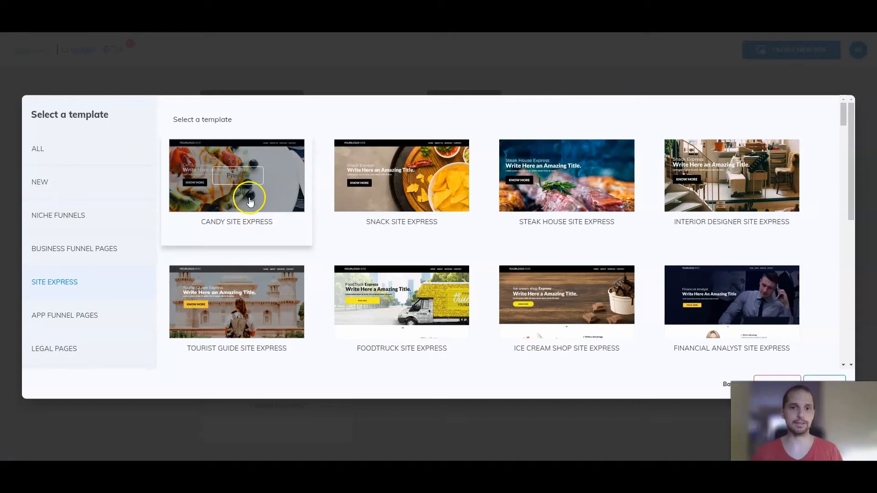
{"action": "mouse_move", "coordinate": [563, 192]}
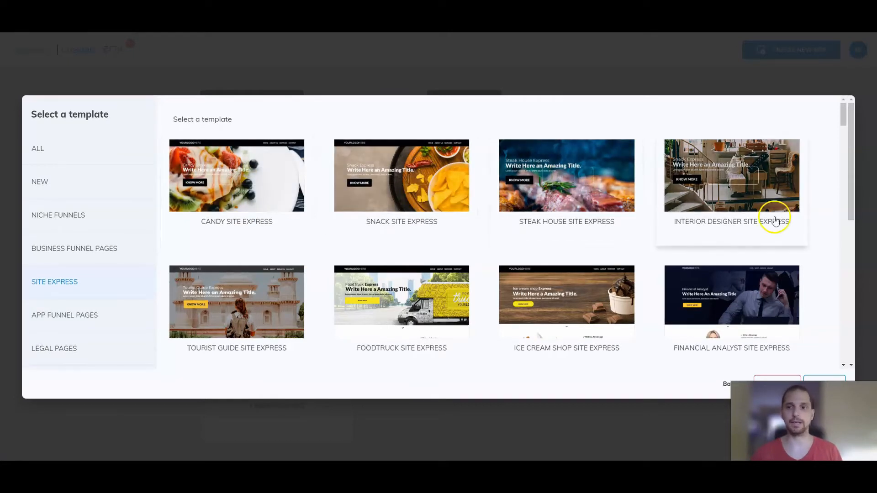
{"action": "scroll", "coordinate": [772, 217], "scroll_direction": "down", "scroll_amount": 1}
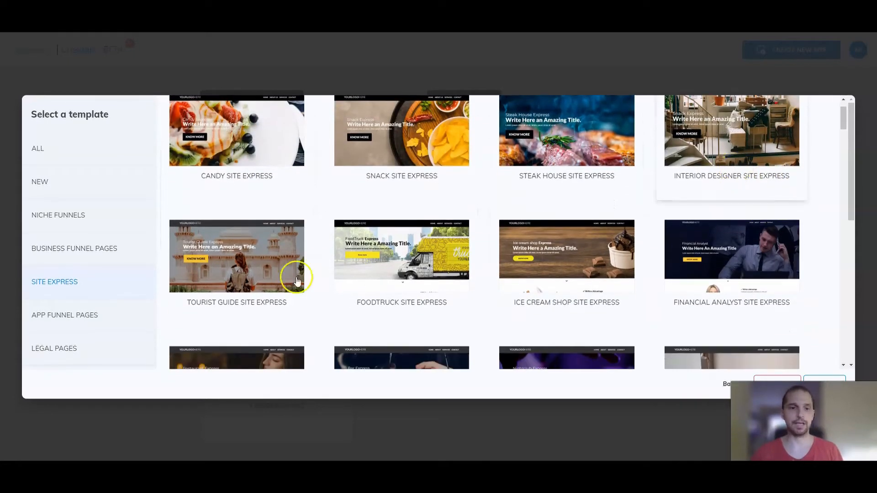
{"action": "mouse_move", "coordinate": [402, 283]}
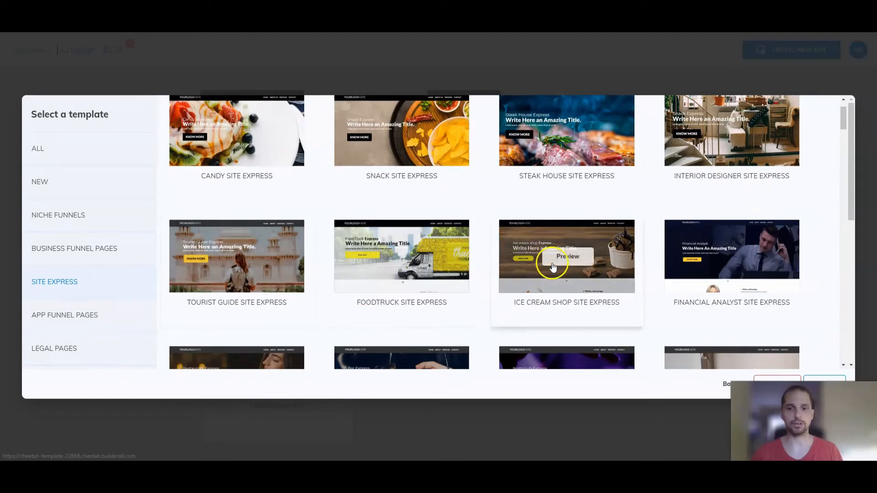
{"action": "scroll", "coordinate": [691, 263], "scroll_direction": "down", "scroll_amount": 2}
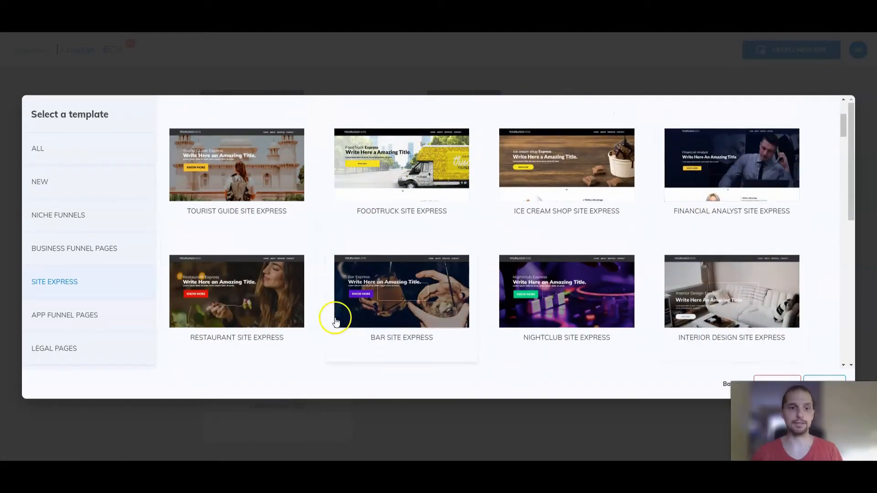
{"action": "scroll", "coordinate": [212, 313], "scroll_direction": "down", "scroll_amount": 1}
{"action": "mouse_move", "coordinate": [364, 264]}
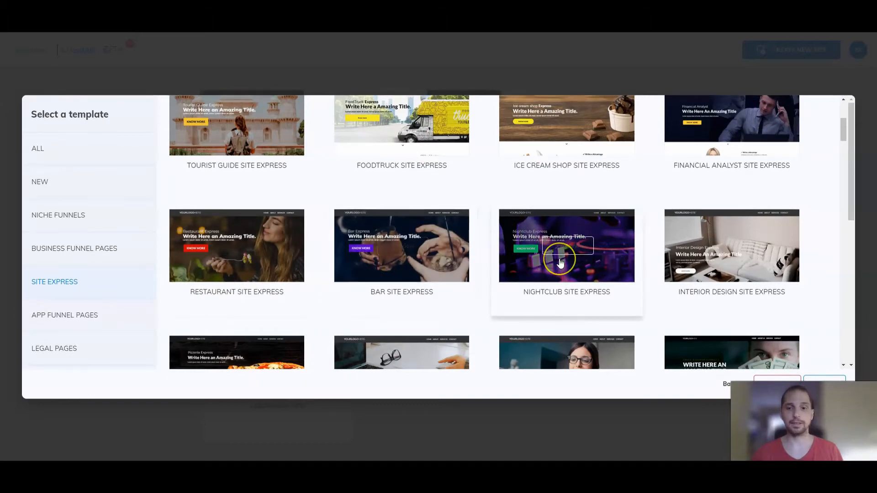
{"action": "scroll", "coordinate": [559, 257], "scroll_direction": "down", "scroll_amount": 1}
{"action": "scroll", "coordinate": [684, 237], "scroll_direction": "down", "scroll_amount": 5}
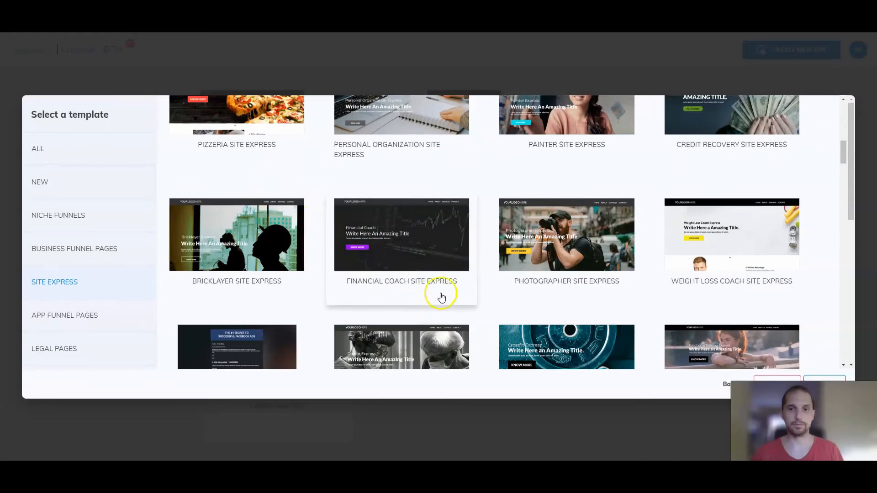
{"action": "scroll", "coordinate": [518, 141], "scroll_direction": "down", "scroll_amount": 3}
{"action": "scroll", "coordinate": [518, 141], "scroll_direction": "up", "scroll_amount": 2}
{"action": "scroll", "coordinate": [540, 184], "scroll_direction": "down", "scroll_amount": 2}
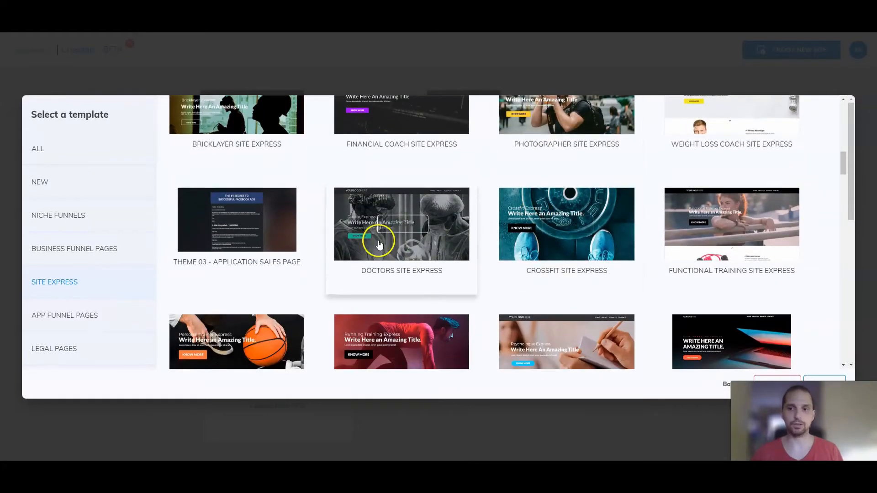
{"action": "scroll", "coordinate": [510, 328], "scroll_direction": "down", "scroll_amount": 2}
{"action": "scroll", "coordinate": [510, 329], "scroll_direction": "down", "scroll_amount": 2}
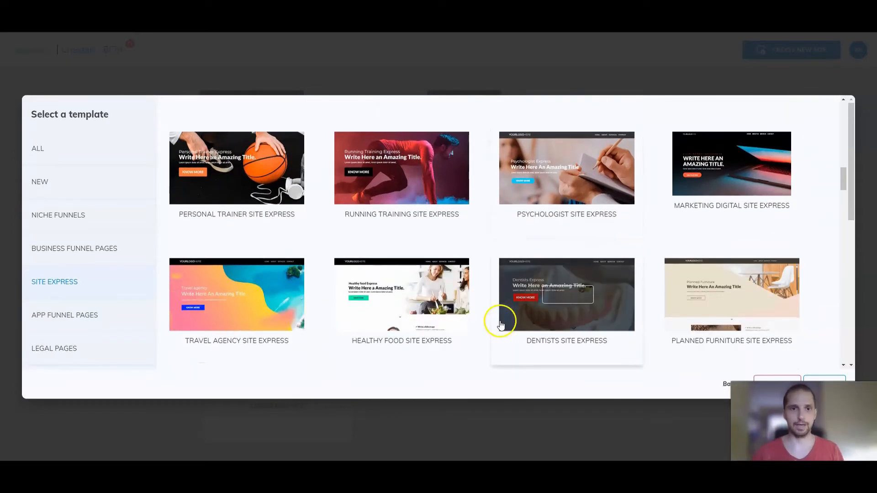
{"action": "scroll", "coordinate": [500, 321], "scroll_direction": "down", "scroll_amount": 4}
{"action": "scroll", "coordinate": [501, 326], "scroll_direction": "down", "scroll_amount": 3}
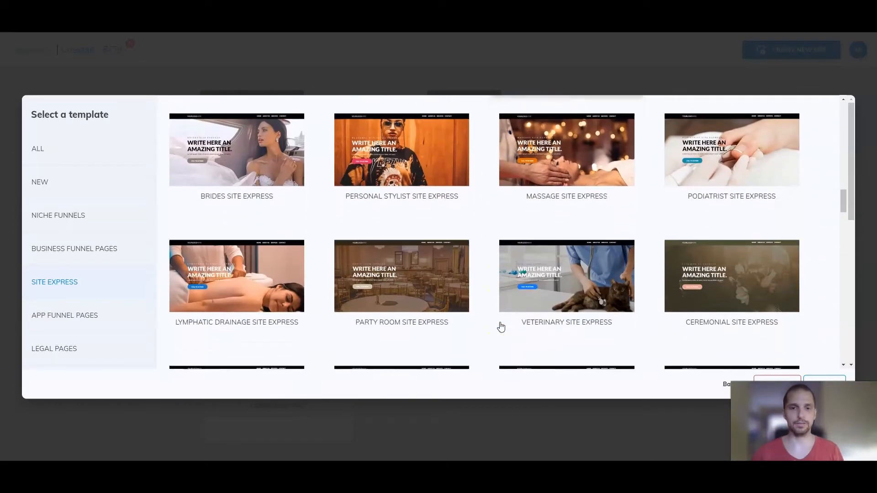
{"action": "scroll", "coordinate": [501, 325], "scroll_direction": "down", "scroll_amount": 1}
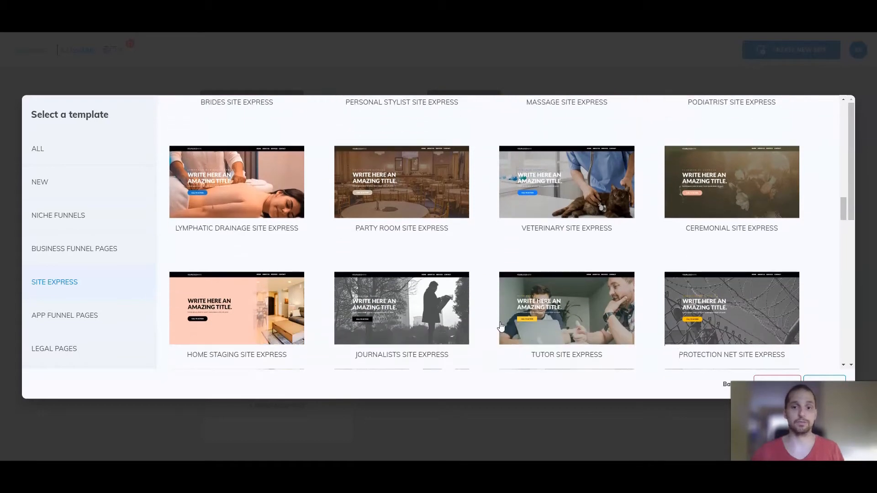
{"action": "scroll", "coordinate": [500, 326], "scroll_direction": "up", "scroll_amount": 7}
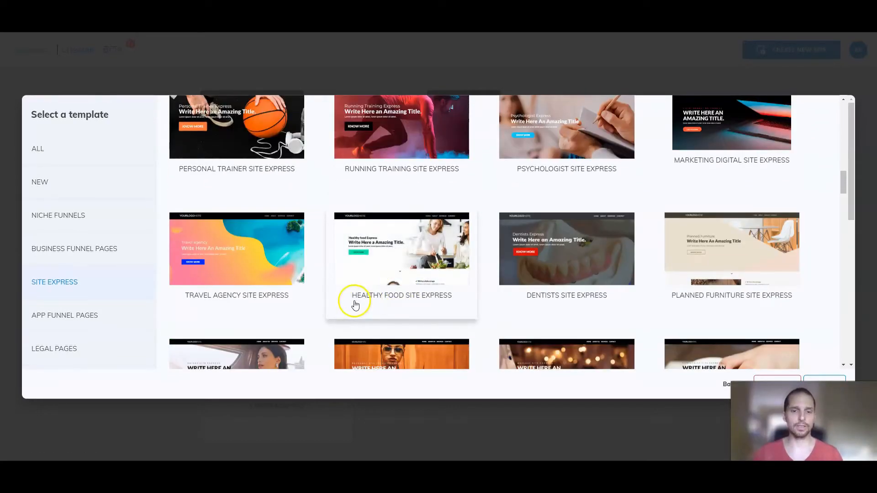
Create the site from the Healthy Food Site Express template.
{"action": "mouse_move", "coordinate": [397, 268]}
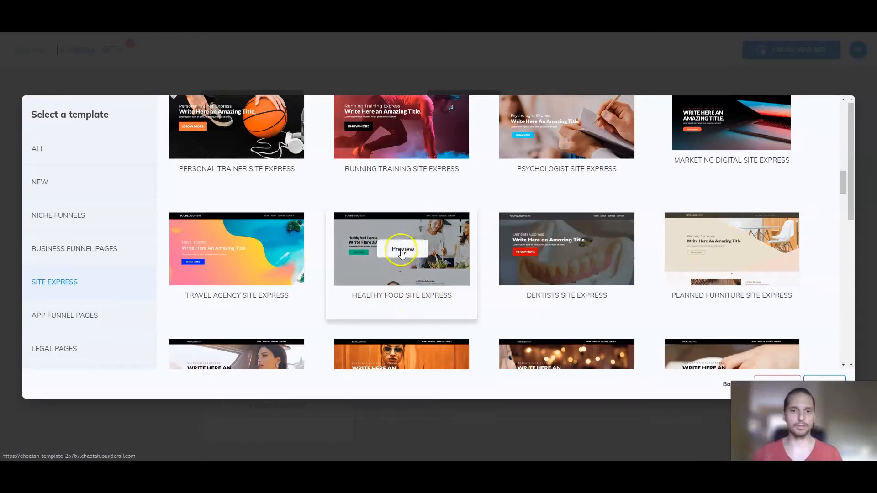
{"action": "left_click", "coordinate": [397, 277]}
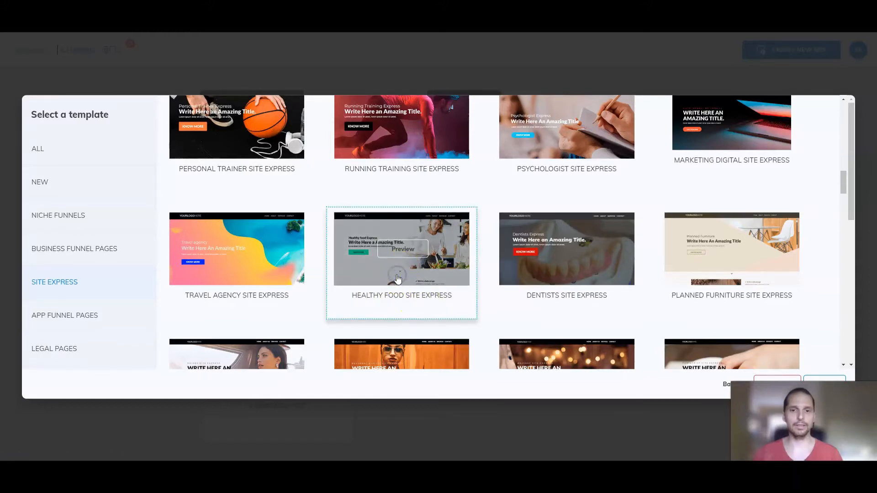
{"action": "left_click", "coordinate": [824, 378]}
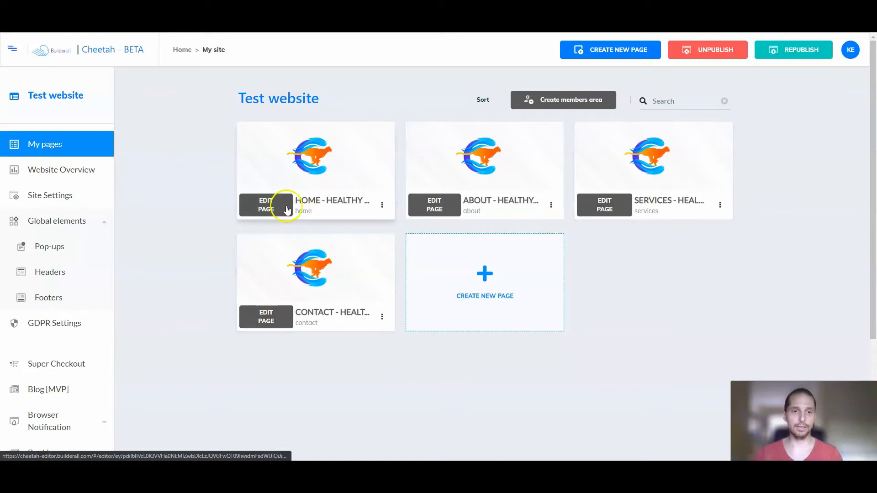
Open the site's home page for editing, look over its layout and skip the guided tour.
{"action": "left_click", "coordinate": [258, 209]}
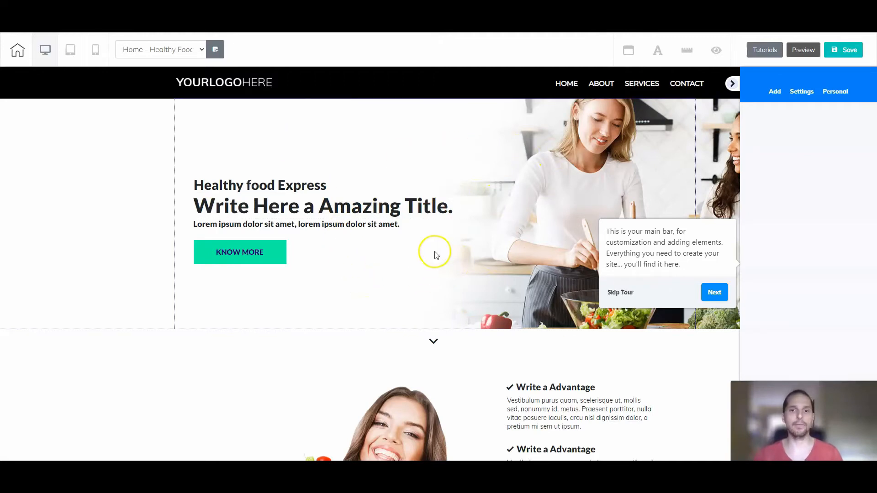
{"action": "scroll", "coordinate": [434, 251], "scroll_direction": "down", "scroll_amount": 3}
{"action": "scroll", "coordinate": [435, 253], "scroll_direction": "down", "scroll_amount": 2}
{"action": "scroll", "coordinate": [442, 246], "scroll_direction": "up", "scroll_amount": 5}
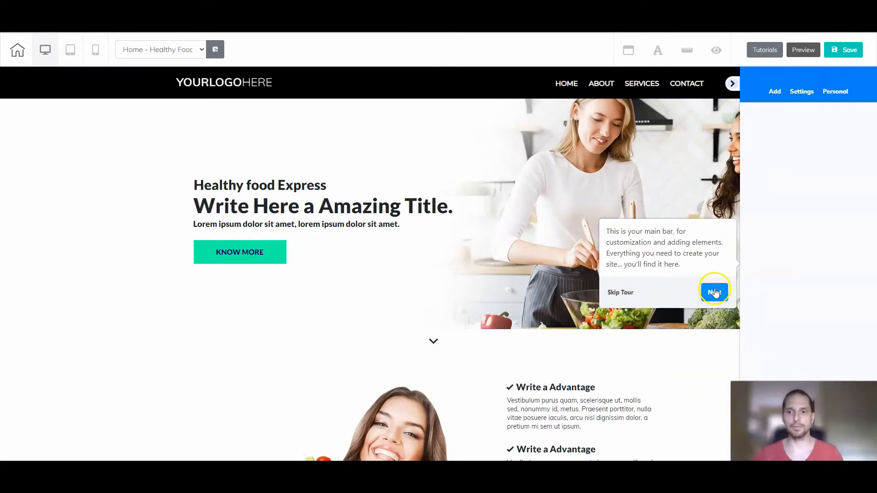
{"action": "left_click", "coordinate": [619, 291]}
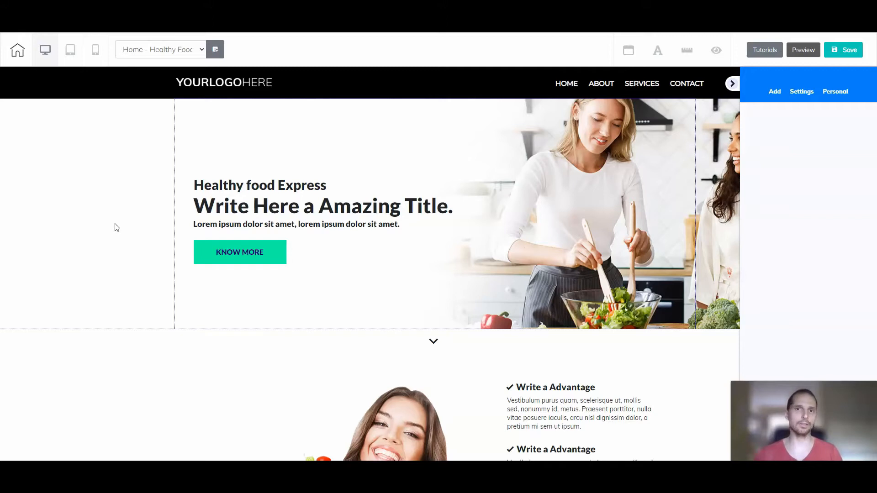
Examine the panels that make up the home page and show the settings of the "Healthy food Express" panel.
{"action": "left_click", "coordinate": [88, 170]}
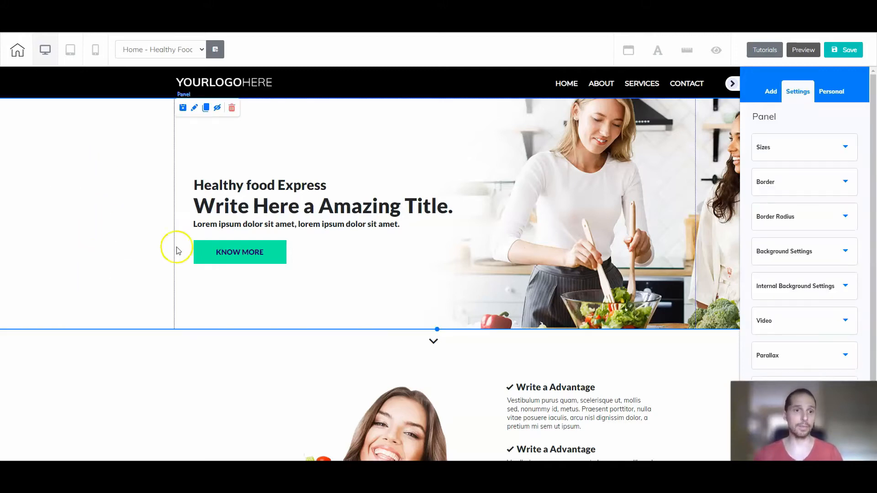
{"action": "scroll", "coordinate": [123, 323], "scroll_direction": "down", "scroll_amount": 6}
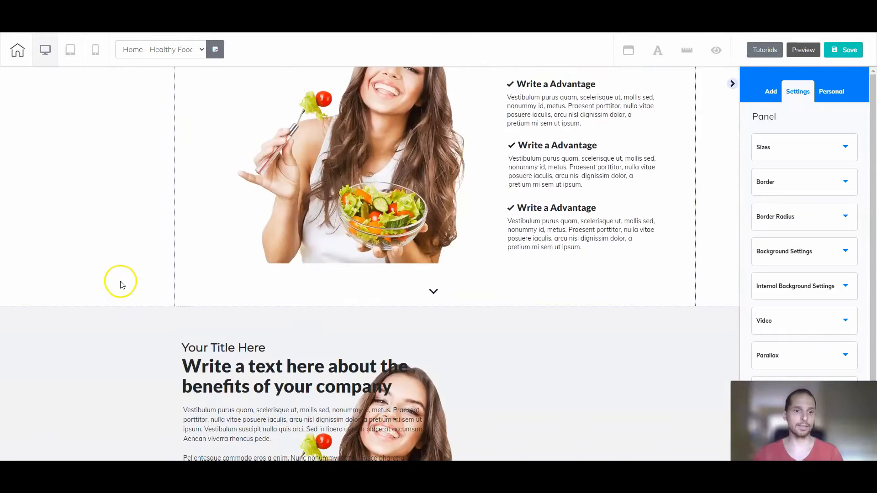
{"action": "scroll", "coordinate": [105, 196], "scroll_direction": "down", "scroll_amount": 6}
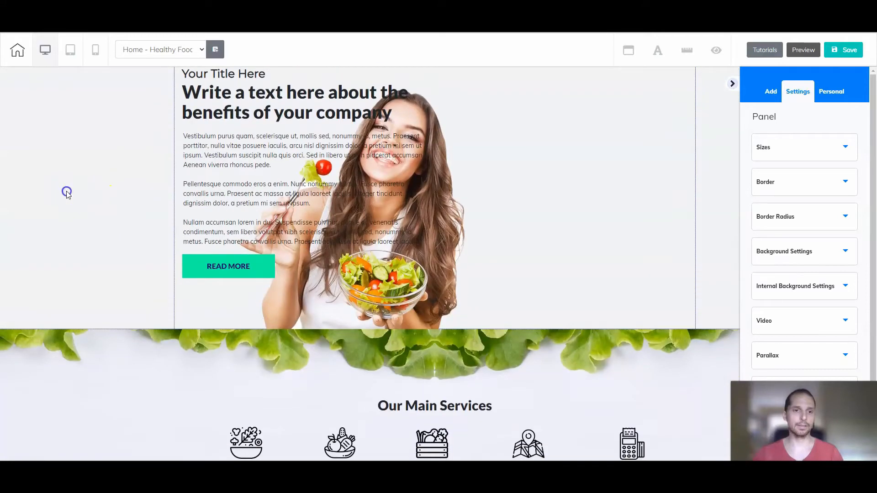
{"action": "left_click", "coordinate": [79, 195]}
{"action": "scroll", "coordinate": [79, 197], "scroll_direction": "up", "scroll_amount": 7}
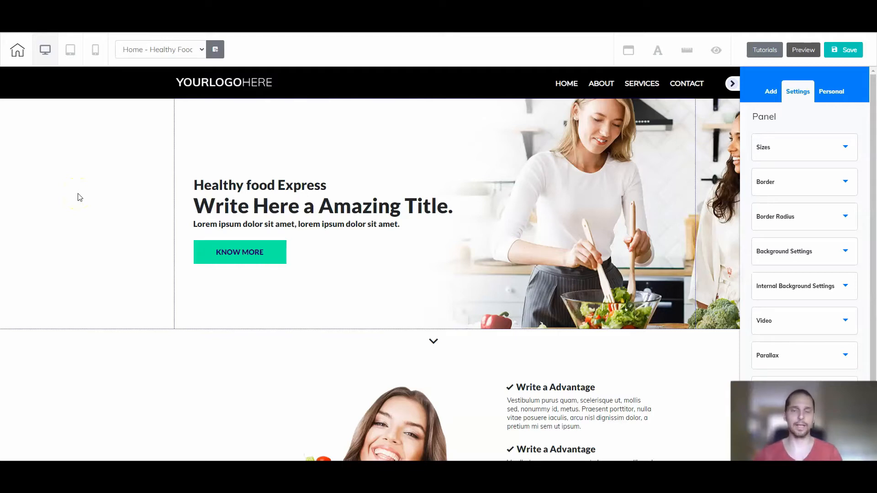
{"action": "left_click", "coordinate": [81, 194]}
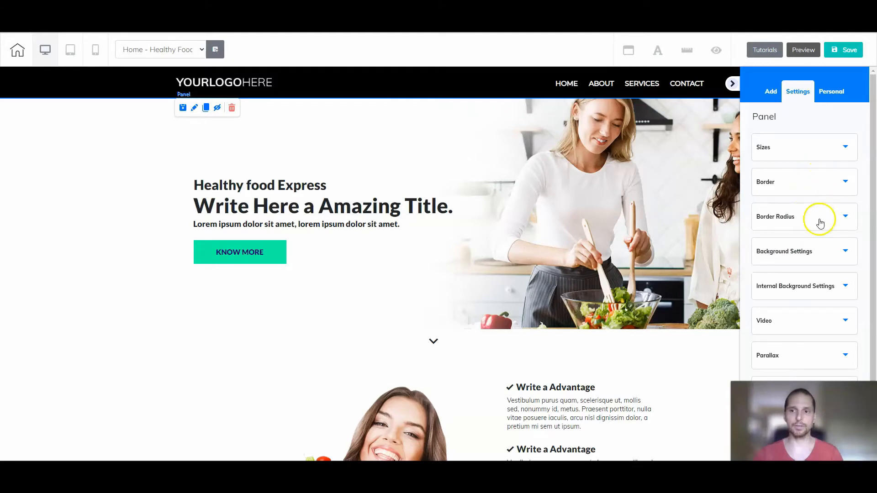
Examine the panel's background settings, including its colour, image, origin and position options.
{"action": "left_click", "coordinate": [816, 258]}
{"action": "scroll", "coordinate": [822, 292], "scroll_direction": "down", "scroll_amount": 2}
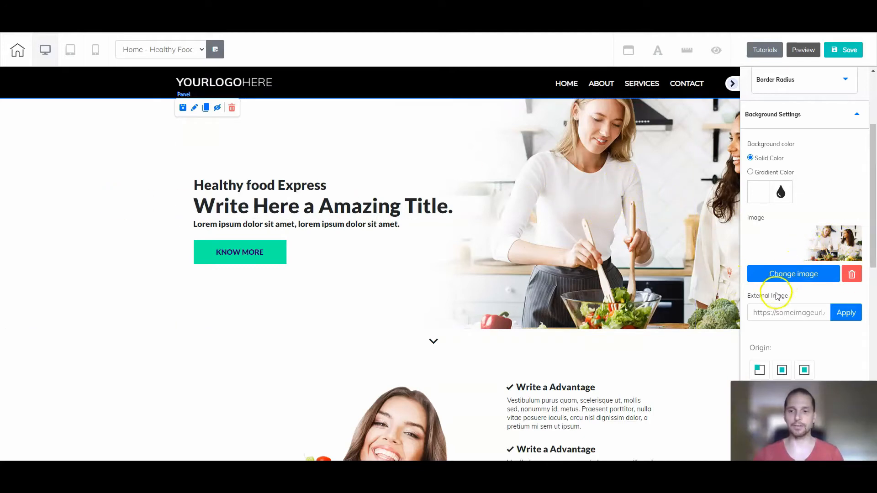
{"action": "scroll", "coordinate": [780, 312], "scroll_direction": "down", "scroll_amount": 7}
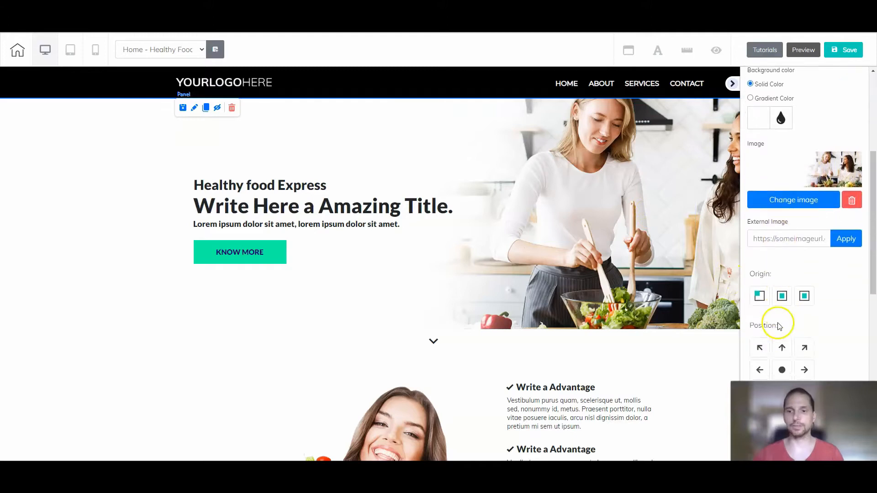
{"action": "scroll", "coordinate": [783, 252], "scroll_direction": "up", "scroll_amount": 7}
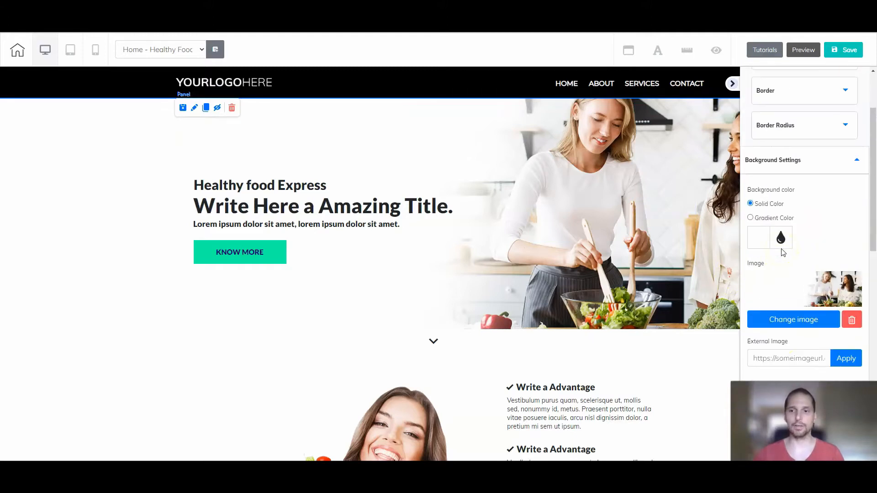
{"action": "scroll", "coordinate": [793, 238], "scroll_direction": "up", "scroll_amount": 3}
{"action": "left_click", "coordinate": [808, 251]}
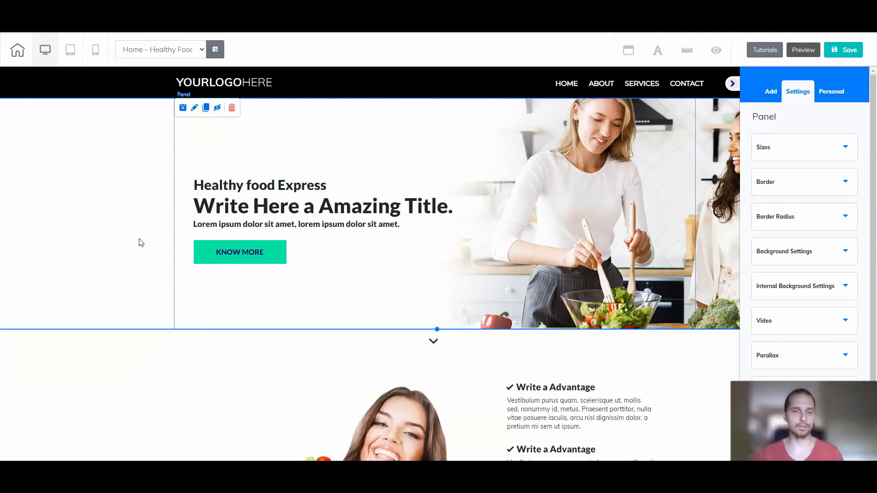
Extend the lower edge of the hero panel slightly downward and select each of its three text elements in turn.
{"action": "mouse_move", "coordinate": [437, 328]}
{"action": "left_mouse_down"}
{"action": "mouse_move", "coordinate": [438, 426]}
{"action": "mouse_move", "coordinate": [423, 297]}
{"action": "mouse_move", "coordinate": [433, 349]}
{"action": "mouse_move", "coordinate": [432, 341]}
{"action": "left_mouse_up"}
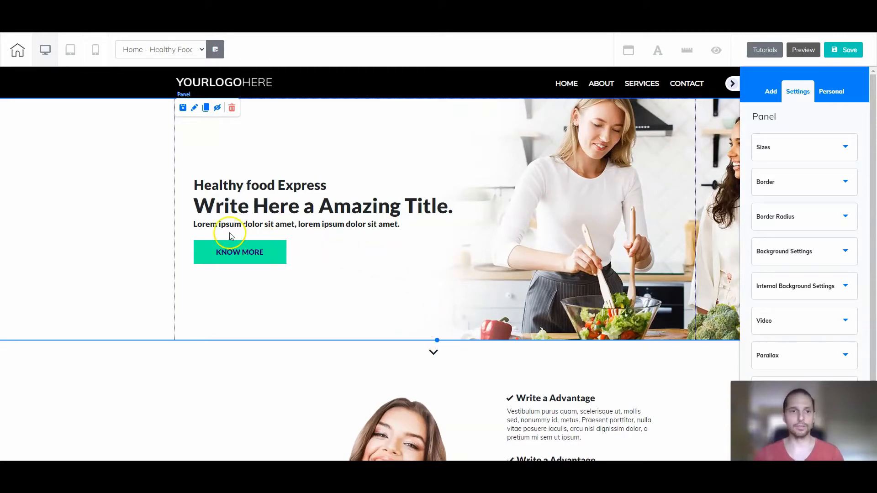
{"action": "left_click", "coordinate": [256, 185]}
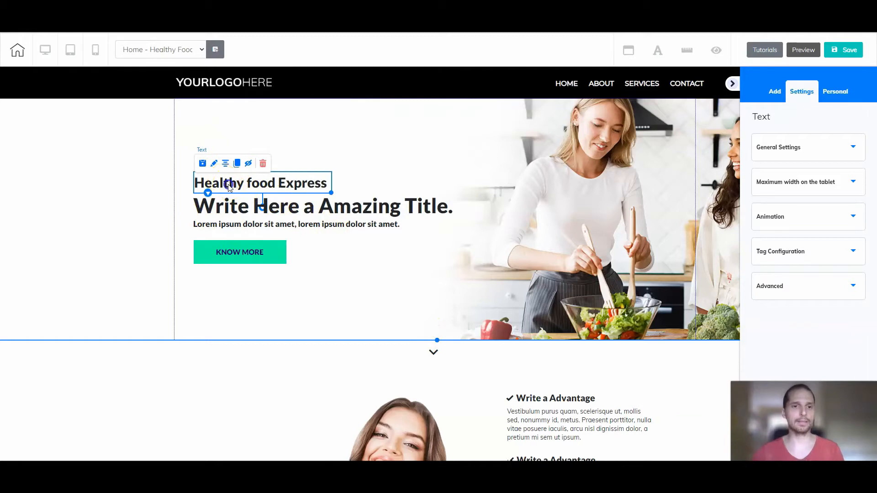
{"action": "left_click", "coordinate": [233, 212]}
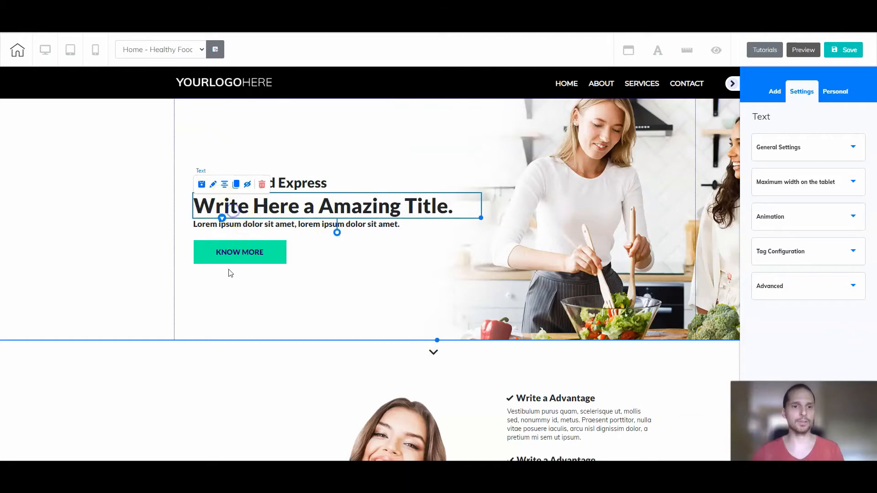
{"action": "left_click", "coordinate": [238, 224]}
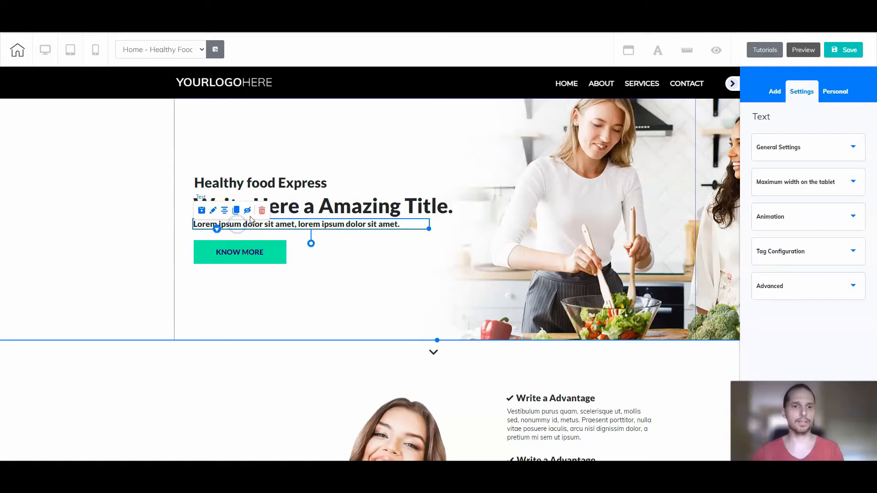
Move the "Healthy food Express" heading slightly up and widen its text box towards the photo.
{"action": "left_click", "coordinate": [250, 187]}
{"action": "mouse_move", "coordinate": [251, 187]}
{"action": "left_mouse_down"}
{"action": "mouse_move", "coordinate": [187, 148]}
{"action": "mouse_move", "coordinate": [340, 178]}
{"action": "mouse_move", "coordinate": [287, 295]}
{"action": "mouse_move", "coordinate": [153, 271]}
{"action": "mouse_move", "coordinate": [266, 181]}
{"action": "mouse_move", "coordinate": [241, 170]}
{"action": "mouse_move", "coordinate": [247, 183]}
{"action": "left_mouse_up"}
{"action": "left_click_drag", "start_coordinate": [329, 189], "coordinate": [385, 187]}
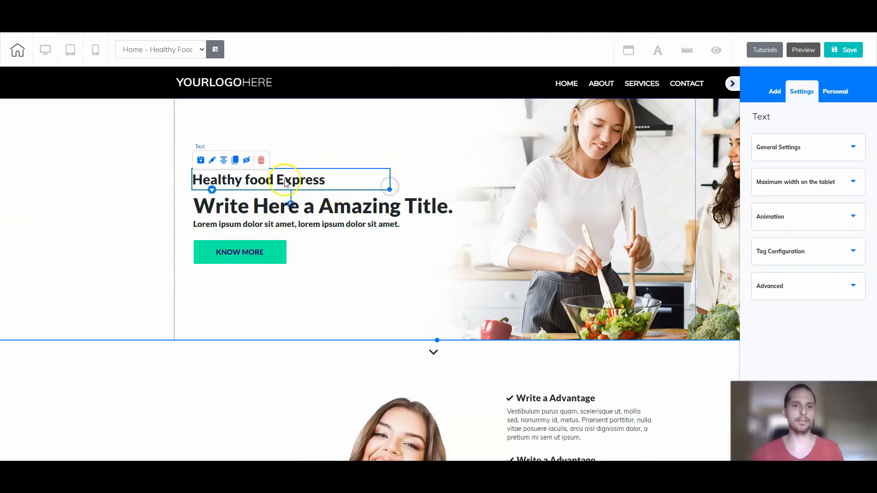
Change the heading text to "Best Healthy food Express" and widen its text box slightly.
{"action": "left_click", "coordinate": [204, 181]}
{"action": "left_click", "coordinate": [204, 181]}
{"action": "left_click", "coordinate": [200, 180]}
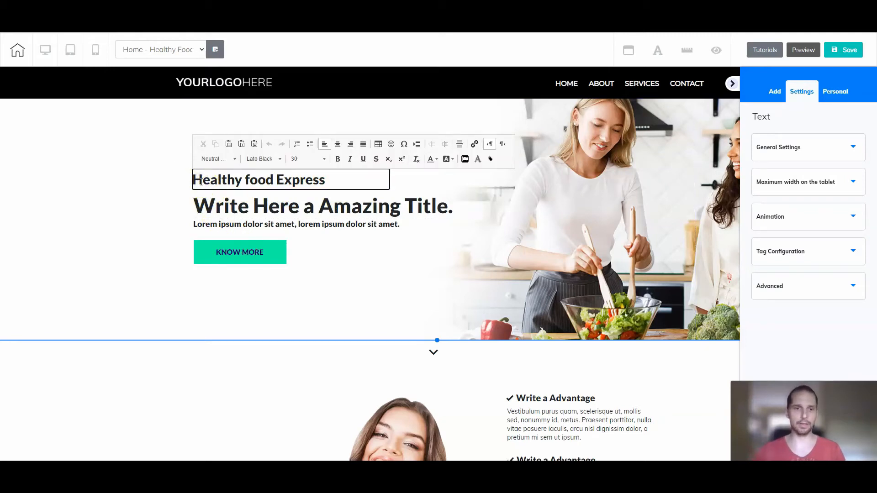
{"action": "type", "text": "Best"}
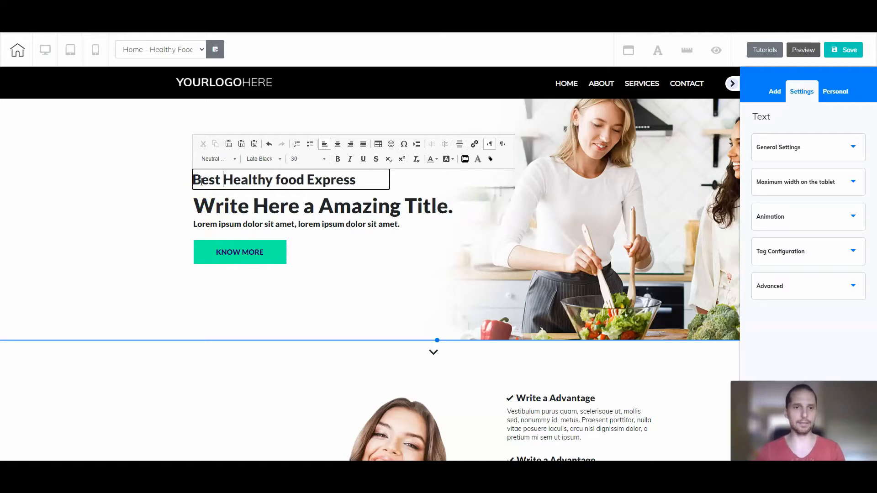
{"action": "left_click", "coordinate": [284, 179]}
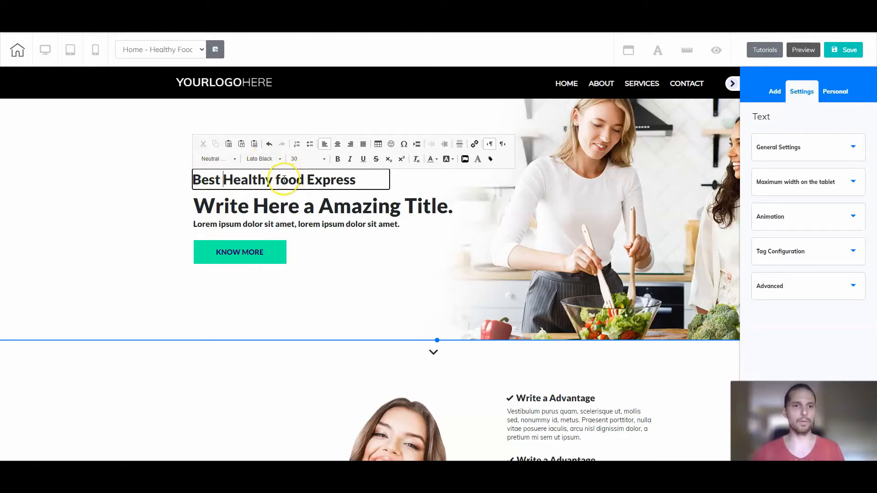
{"action": "key", "text": "ctrl+shift+Right"}
{"action": "key", "text": "BackSpace"}
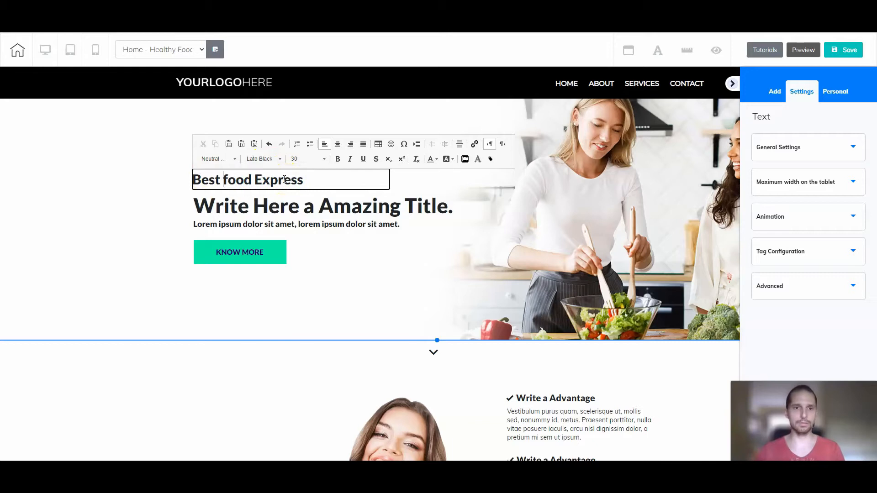
{"action": "type", "text": "Healthy"}
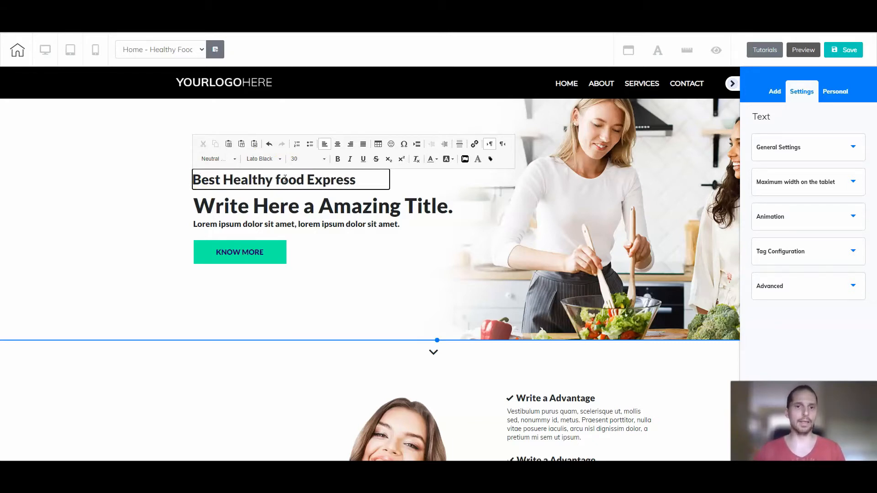
{"action": "left_click", "coordinate": [421, 178]}
{"action": "left_click", "coordinate": [378, 181]}
{"action": "left_click", "coordinate": [378, 180]}
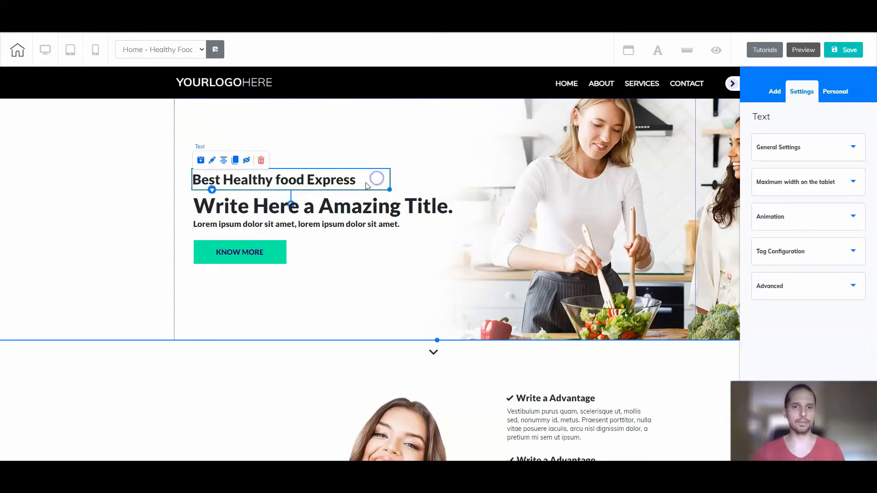
{"action": "mouse_move", "coordinate": [386, 189]}
{"action": "left_mouse_down"}
{"action": "mouse_move", "coordinate": [372, 189]}
{"action": "mouse_move", "coordinate": [392, 189]}
{"action": "left_mouse_up"}
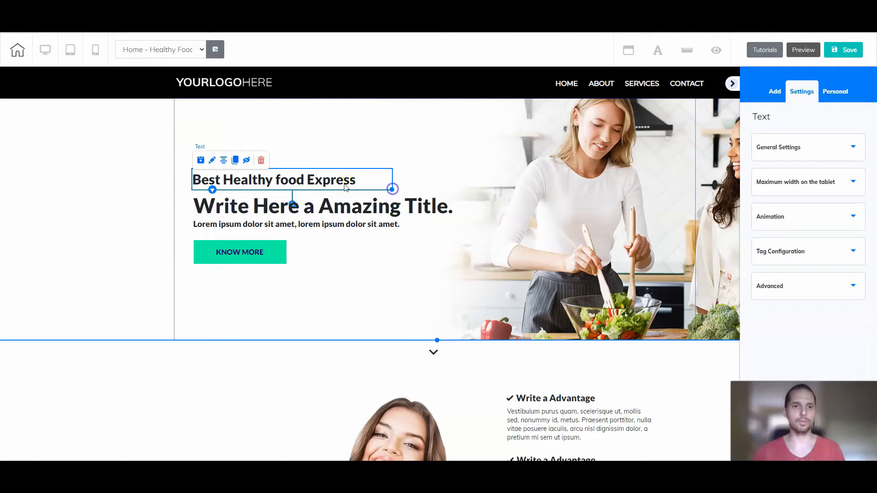
Try centring the heading's text box horizontally in the panel, and move it back above the main title.
{"action": "mouse_move", "coordinate": [303, 180]}
{"action": "left_mouse_down"}
{"action": "mouse_move", "coordinate": [381, 180]}
{"action": "mouse_move", "coordinate": [307, 153]}
{"action": "mouse_move", "coordinate": [420, 225]}
{"action": "mouse_move", "coordinate": [306, 177]}
{"action": "left_mouse_up"}
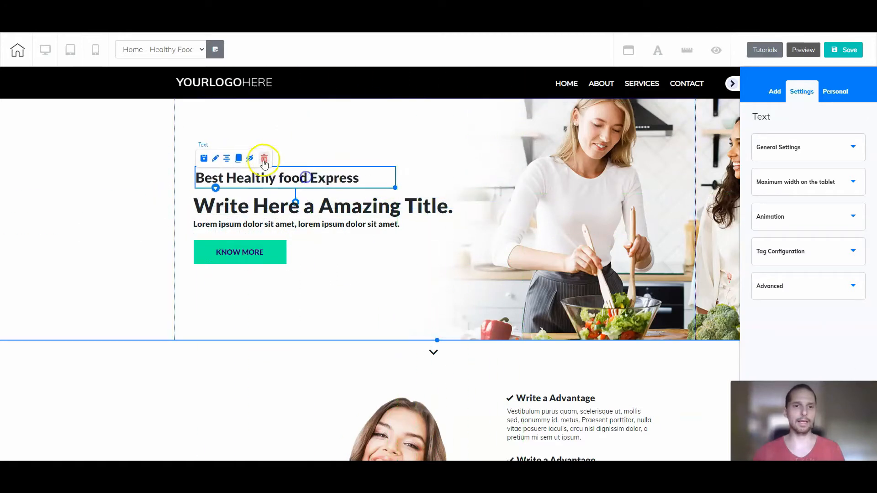
{"action": "left_click", "coordinate": [227, 162]}
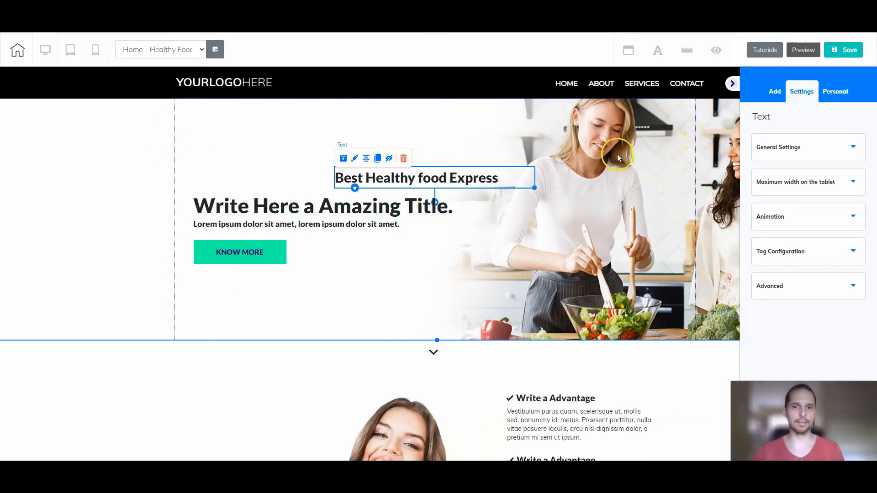
{"action": "left_click_drag", "start_coordinate": [442, 177], "coordinate": [303, 180]}
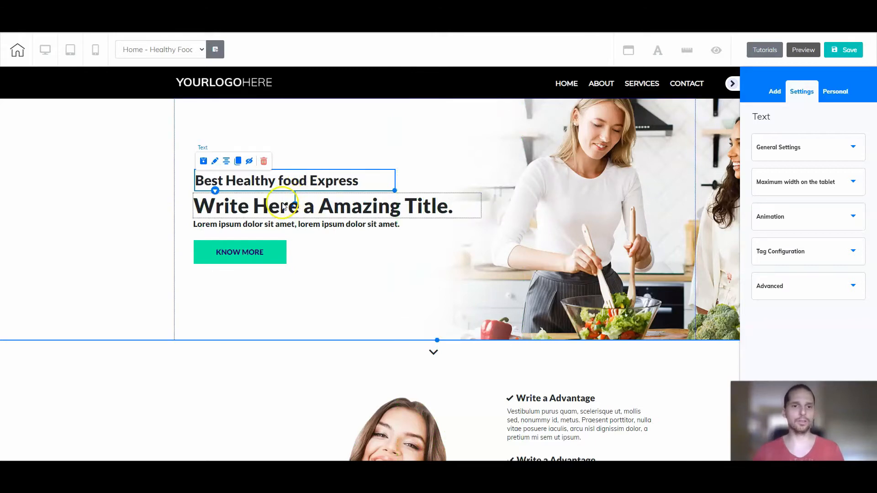
Try bold and centre alignment on two placeholder lines added below the heading text, and delete those lines.
{"action": "double_click", "coordinate": [364, 181]}
{"action": "left_click", "coordinate": [367, 181]}
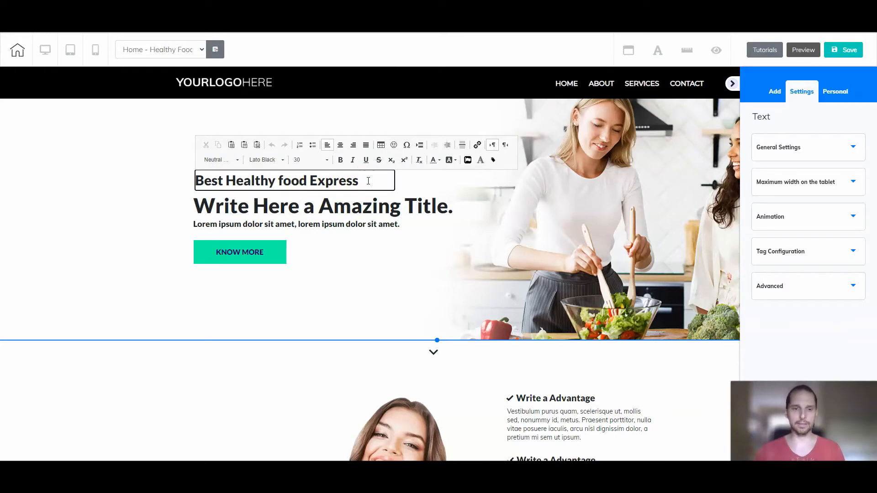
{"action": "key", "text": "Return"}
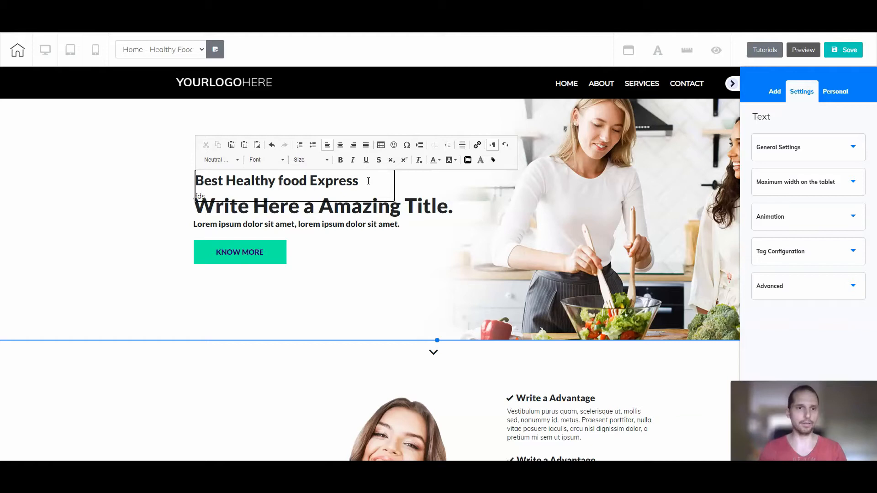
{"action": "type", "text": "fdsfdjklfdsjlfds"}
{"action": "key", "text": "Return"}
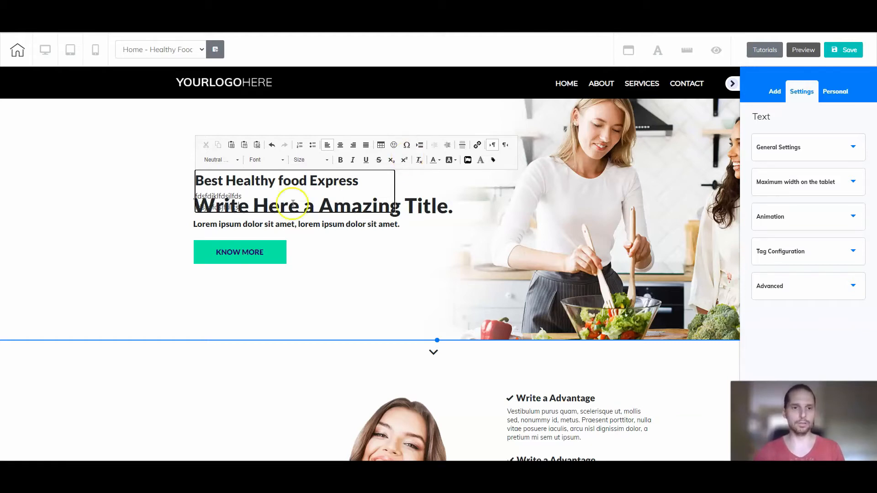
{"action": "left_click_drag", "start_coordinate": [242, 208], "coordinate": [194, 197]}
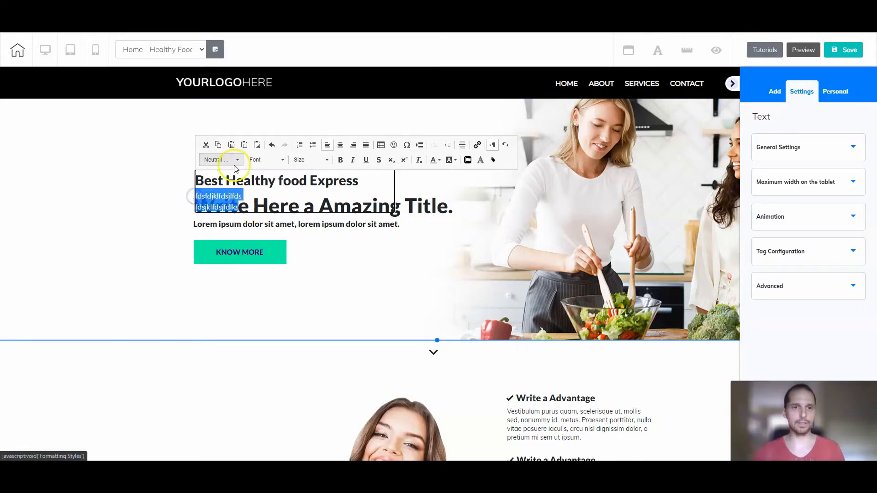
{"action": "left_click", "coordinate": [339, 160]}
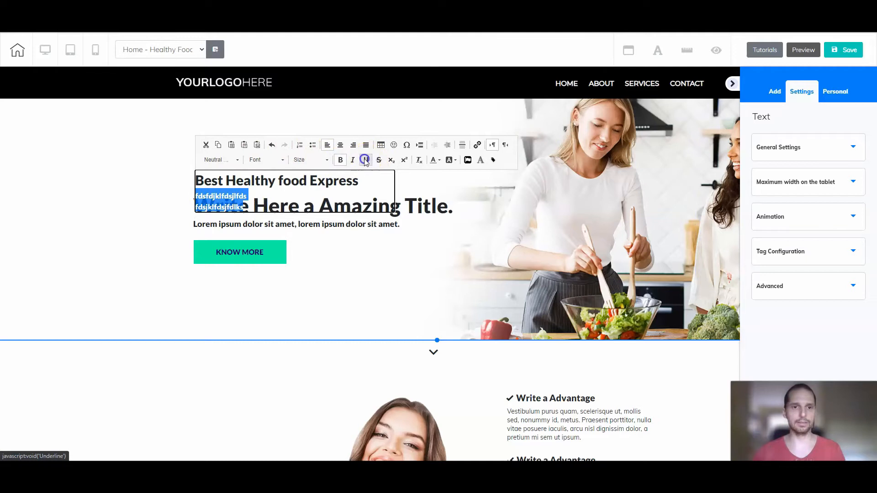
{"action": "left_click", "coordinate": [341, 159]}
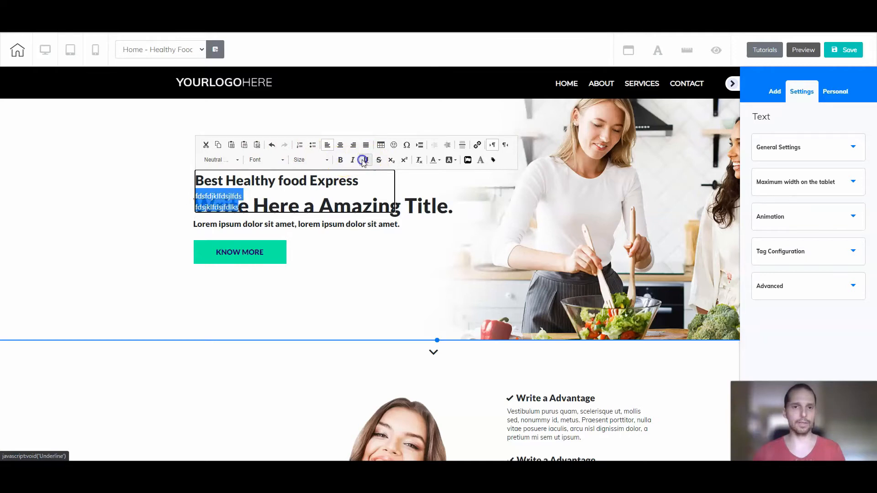
{"action": "left_click", "coordinate": [341, 145]}
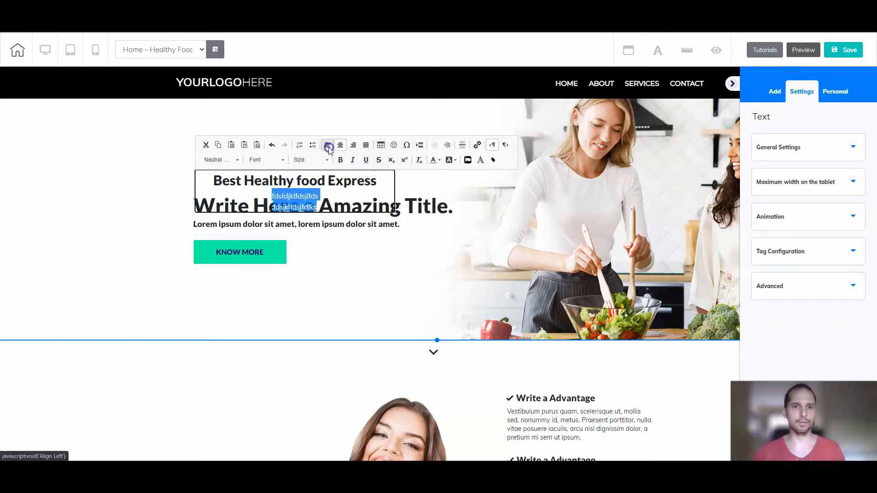
{"action": "left_click", "coordinate": [327, 145]}
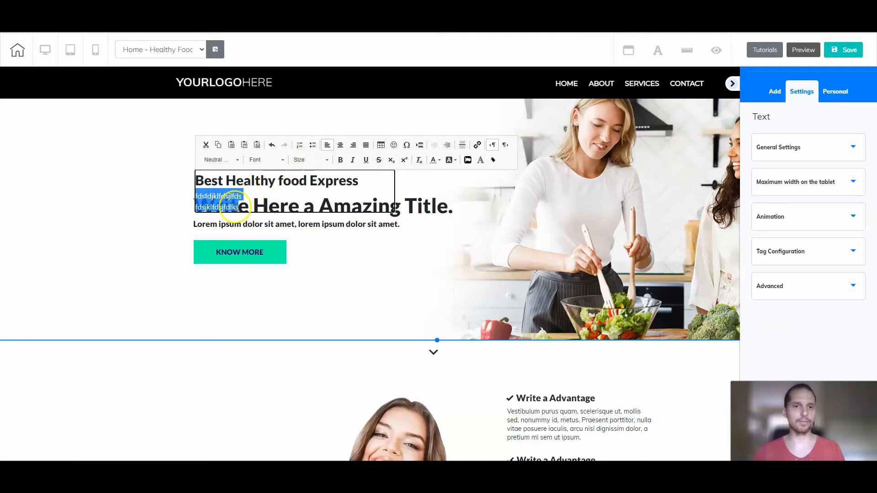
{"action": "key", "text": "BackSpace"}
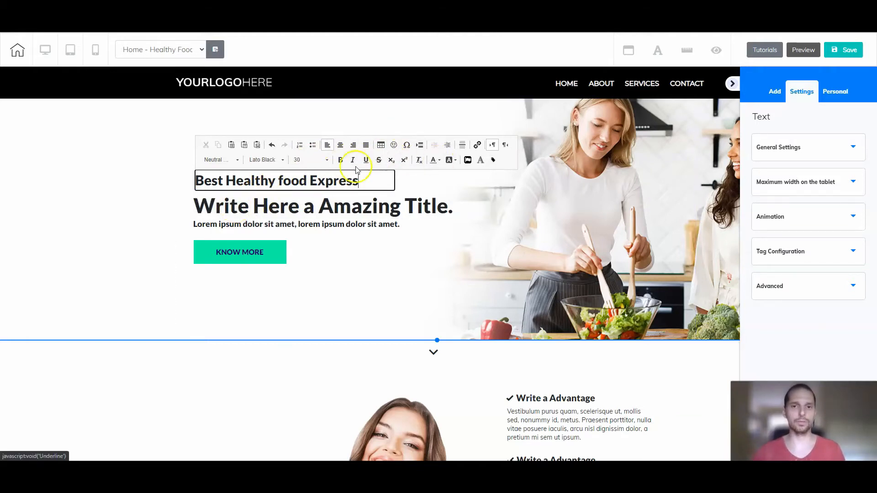
Colour the whole "Best Healthy food Express" heading blue (3498DB).
{"action": "triple_click", "coordinate": [361, 181]}
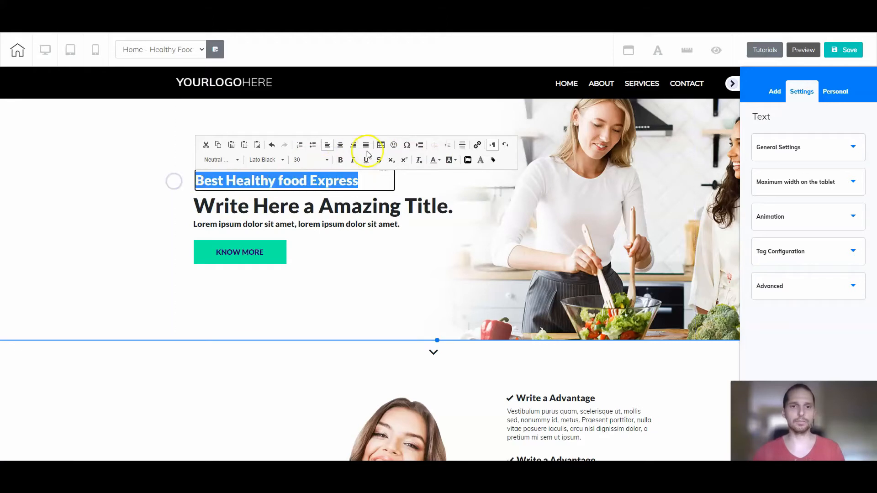
{"action": "left_click", "coordinate": [433, 160]}
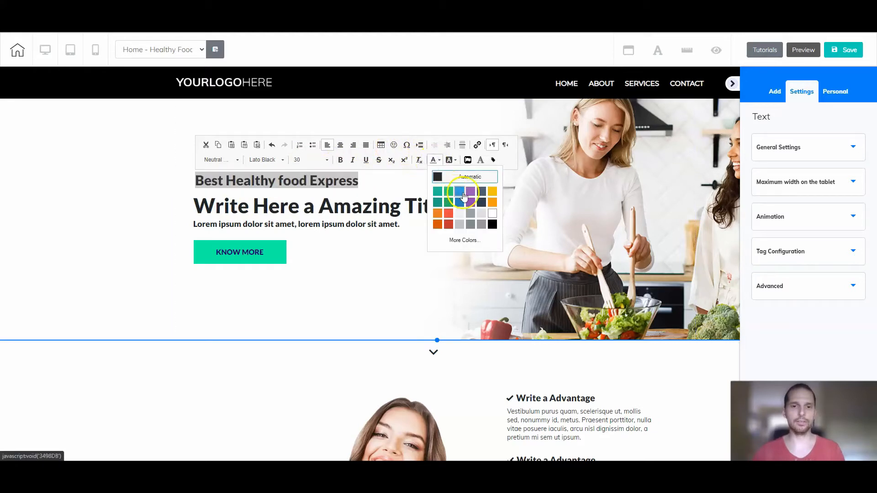
{"action": "left_click", "coordinate": [463, 196]}
{"action": "left_click", "coordinate": [420, 185]}
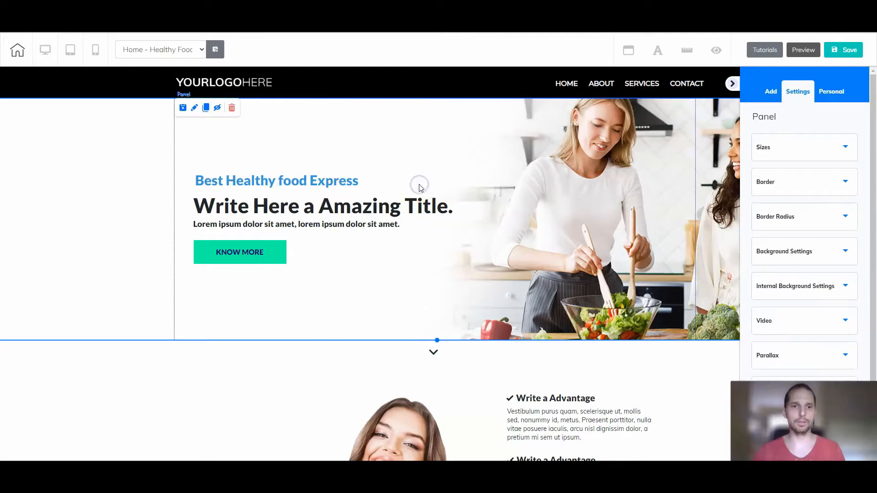
Insert the alien head icon at the end of the "Best Healthy food Express" heading.
{"action": "left_click", "coordinate": [263, 182]}
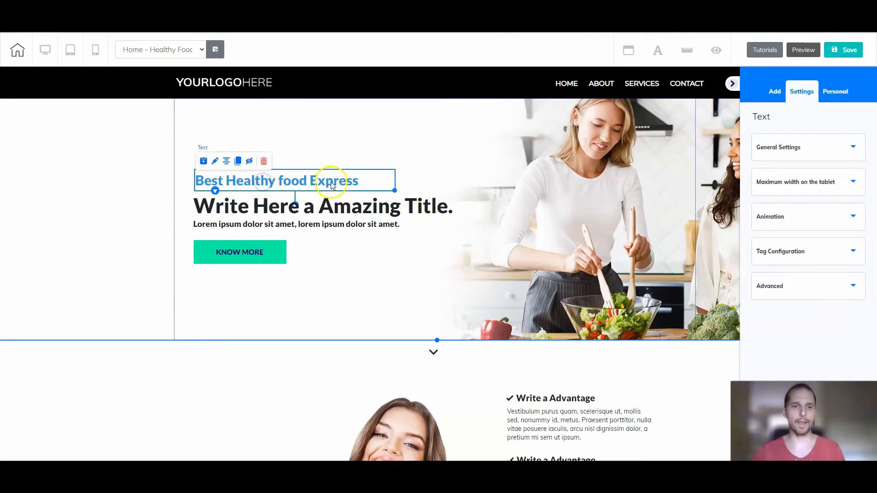
{"action": "left_click", "coordinate": [262, 182]}
{"action": "left_click_drag", "start_coordinate": [368, 181], "coordinate": [206, 183]}
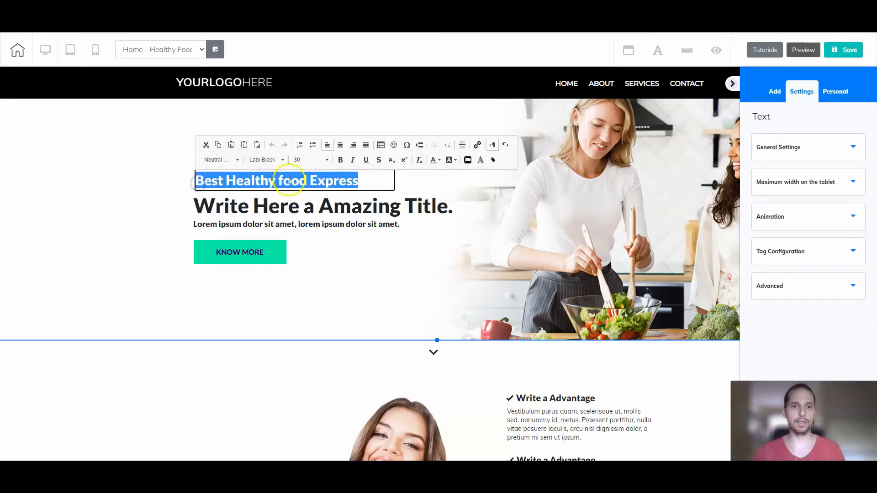
{"action": "left_click", "coordinate": [369, 178]}
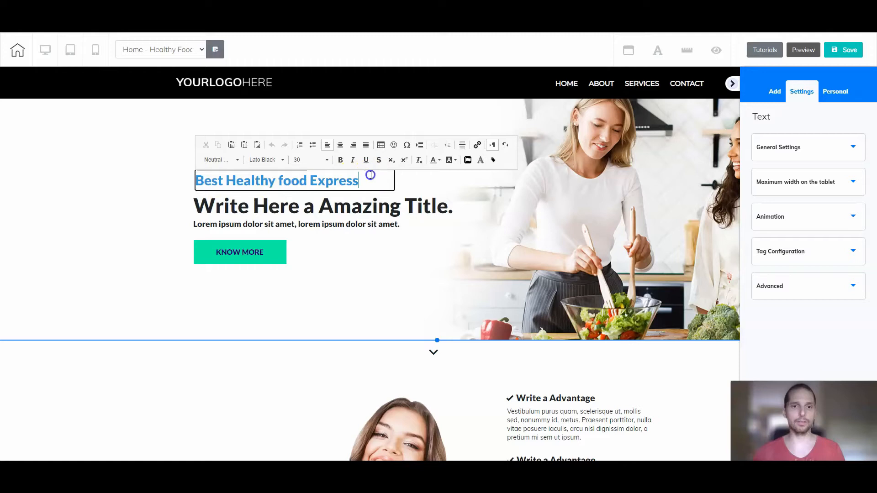
{"action": "left_click", "coordinate": [465, 160]}
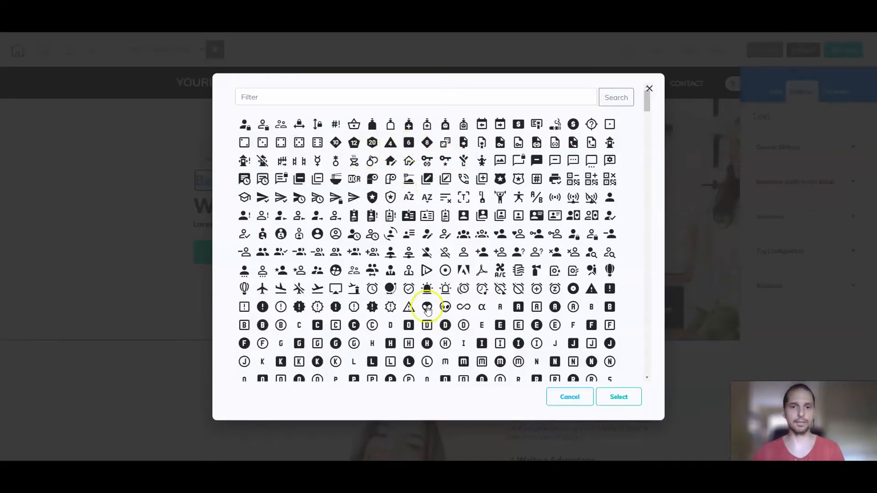
{"action": "scroll", "coordinate": [390, 214], "scroll_direction": "down", "scroll_amount": 10}
{"action": "scroll", "coordinate": [409, 234], "scroll_direction": "up", "scroll_amount": 10}
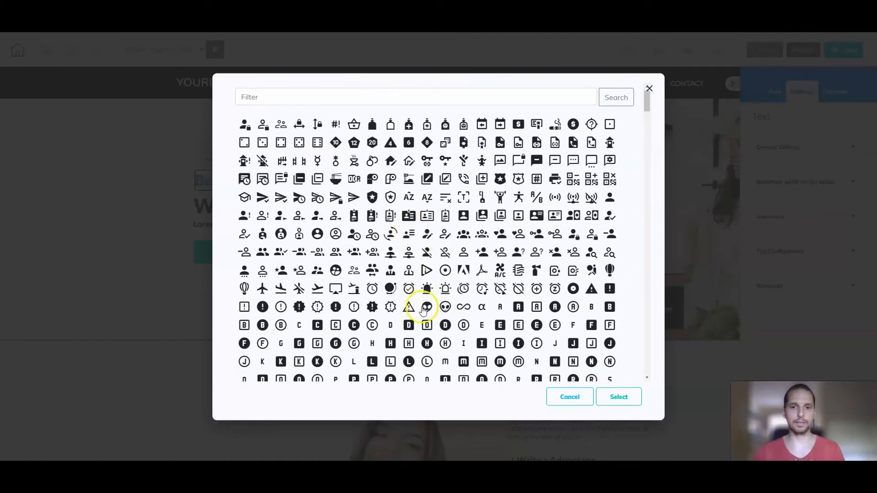
{"action": "left_click", "coordinate": [426, 309]}
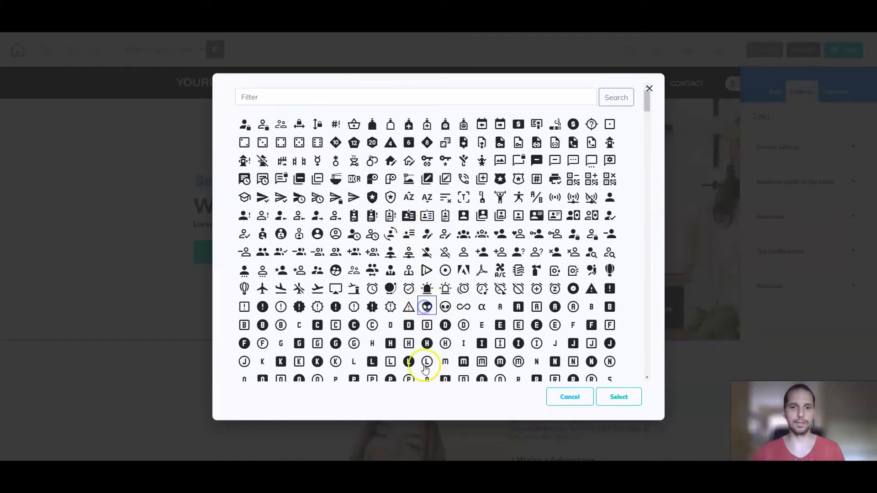
{"action": "left_click", "coordinate": [618, 397]}
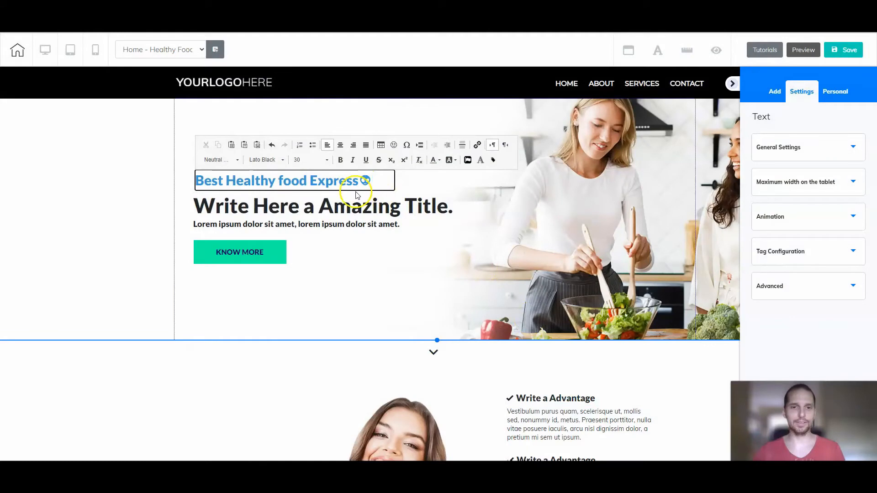
{"action": "left_click", "coordinate": [426, 254]}
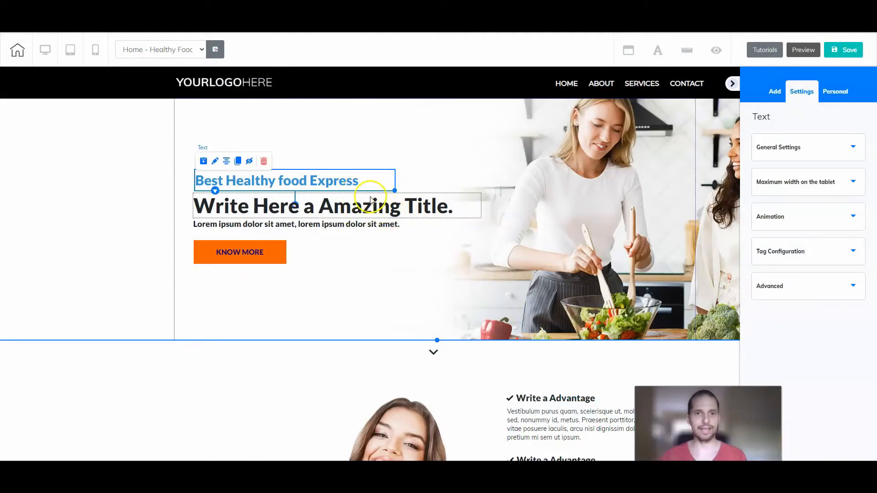
Examine the paragraph and heading styles available for the whole "Best Healthy food Express" text.
{"action": "left_click", "coordinate": [315, 181]}
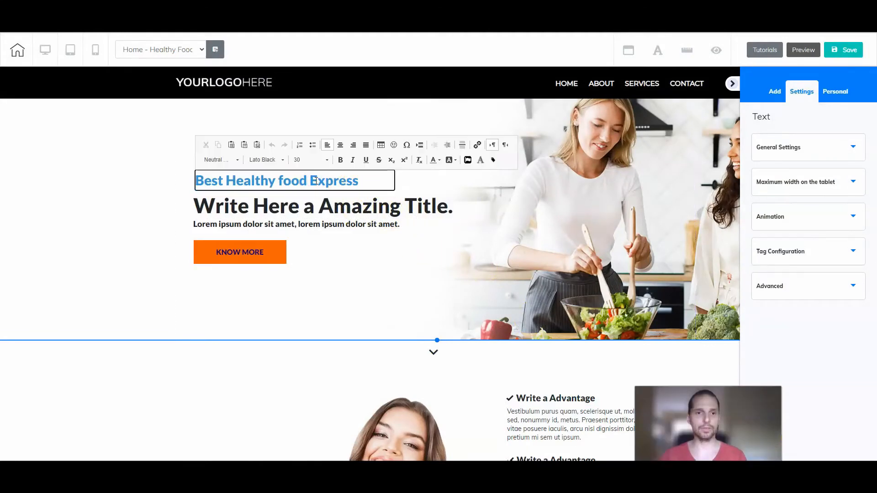
{"action": "left_click_drag", "start_coordinate": [362, 179], "coordinate": [190, 179]}
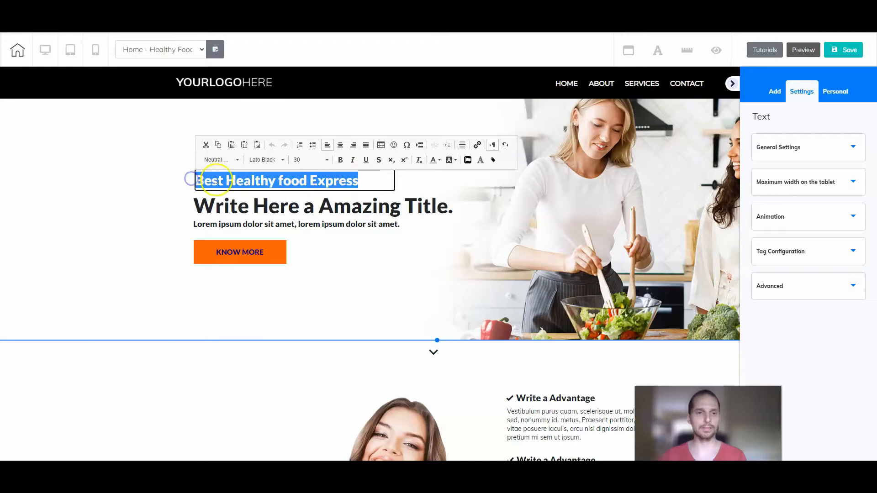
{"action": "left_click", "coordinate": [230, 164]}
{"action": "scroll", "coordinate": [264, 219], "scroll_direction": "down", "scroll_amount": 1}
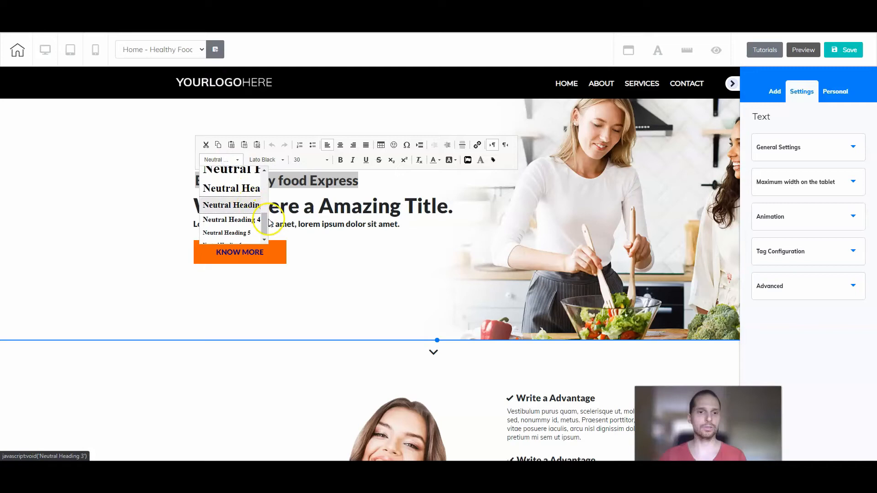
{"action": "left_click_drag", "start_coordinate": [265, 223], "coordinate": [264, 183]}
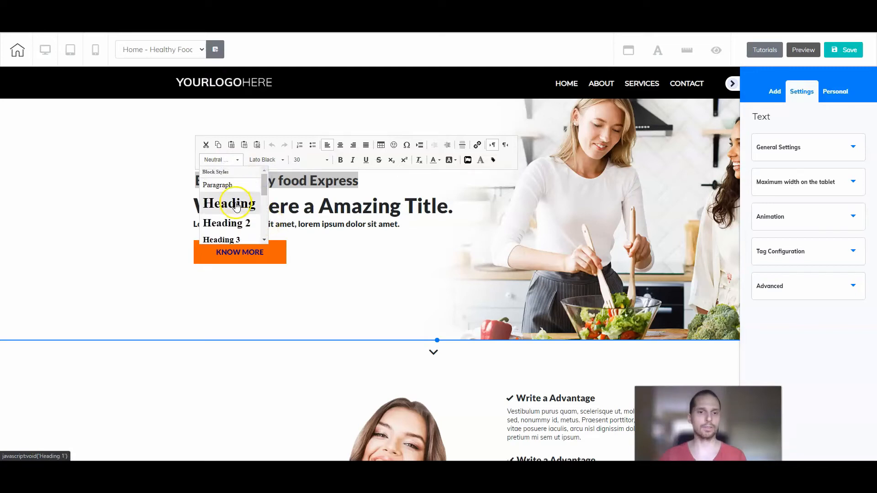
{"action": "scroll", "coordinate": [236, 207], "scroll_direction": "down", "scroll_amount": 2}
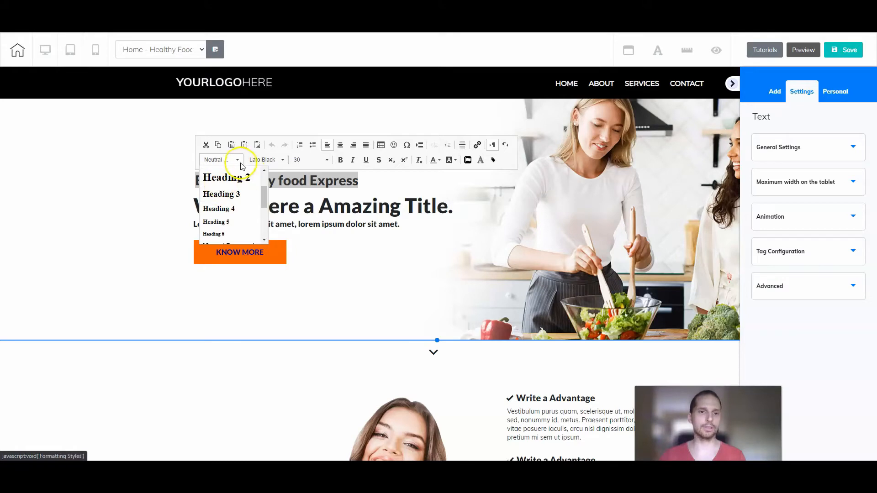
{"action": "left_click", "coordinate": [253, 186]}
{"action": "left_click", "coordinate": [283, 181]}
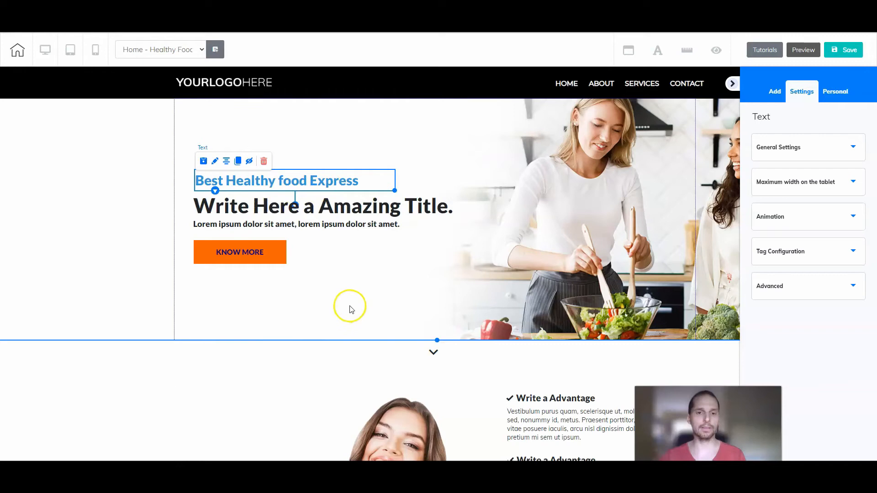
Set the KNOW MORE button's solid background colour to blue (RGB 0, 132, 248).
{"action": "left_click", "coordinate": [255, 254]}
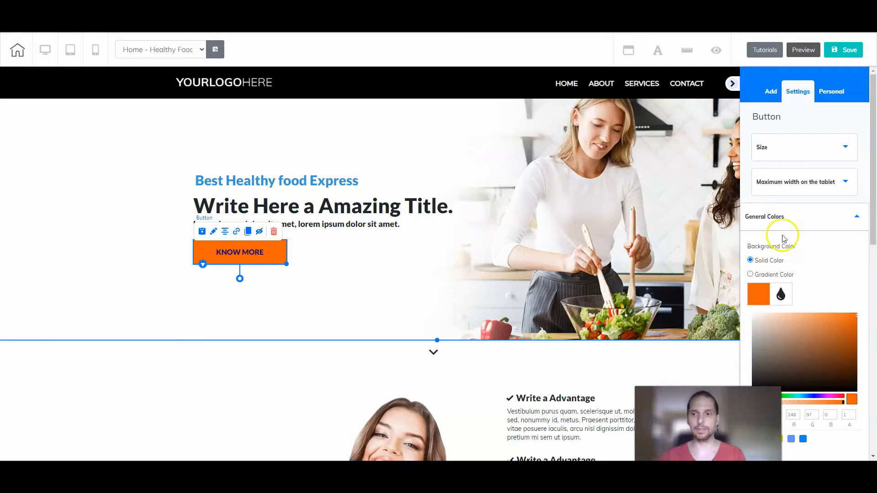
{"action": "left_click", "coordinate": [798, 217]}
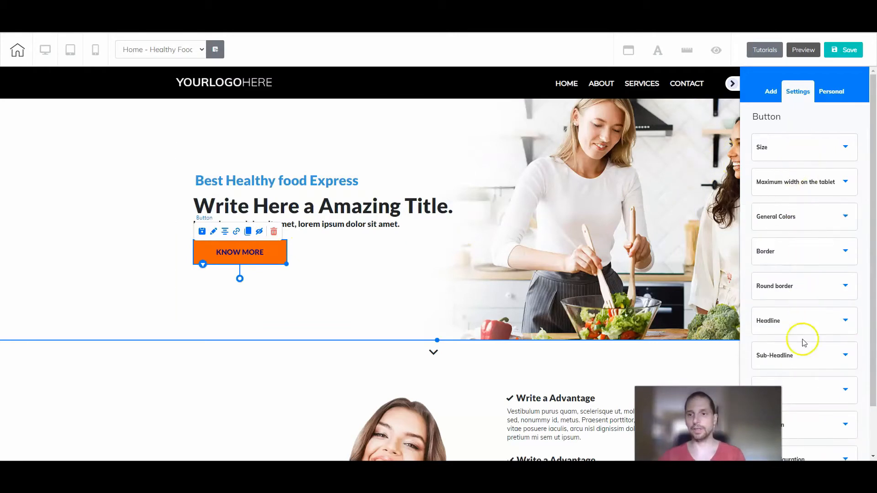
{"action": "scroll", "coordinate": [804, 305], "scroll_direction": "down", "scroll_amount": 2}
{"action": "scroll", "coordinate": [807, 310], "scroll_direction": "up", "scroll_amount": 3}
{"action": "scroll", "coordinate": [808, 310], "scroll_direction": "down", "scroll_amount": 1}
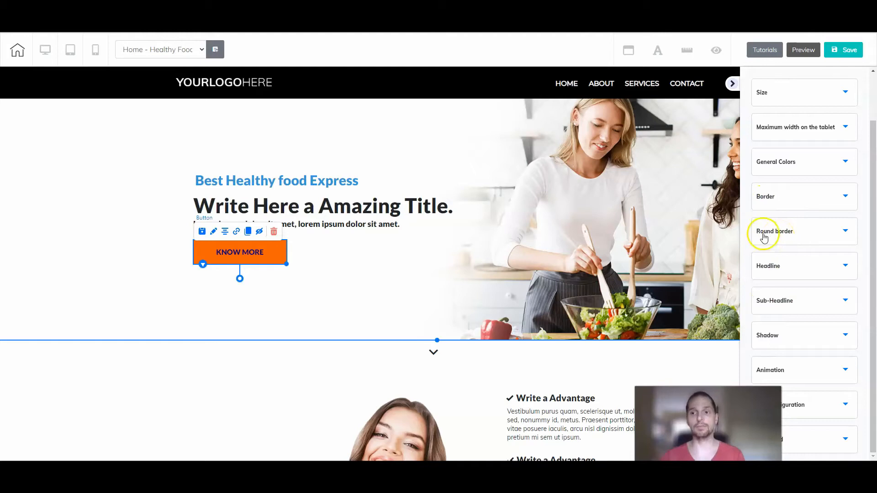
{"action": "scroll", "coordinate": [761, 233], "scroll_direction": "up", "scroll_amount": 1}
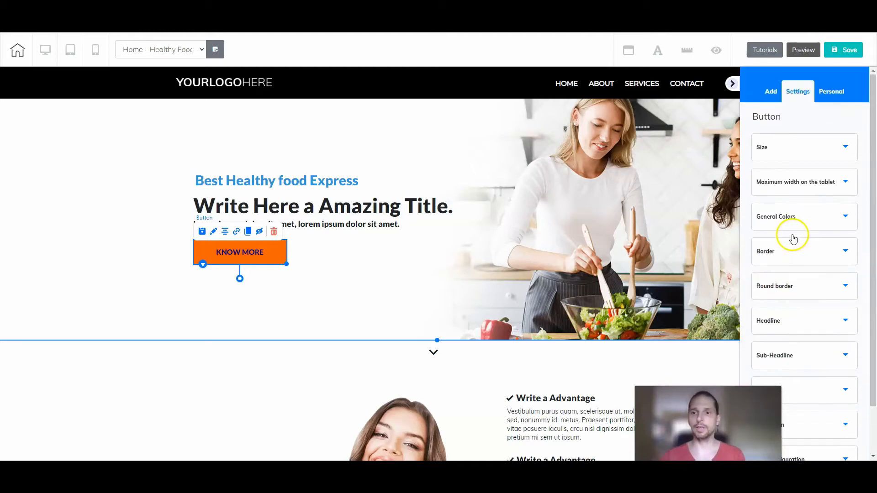
{"action": "left_click", "coordinate": [767, 220]}
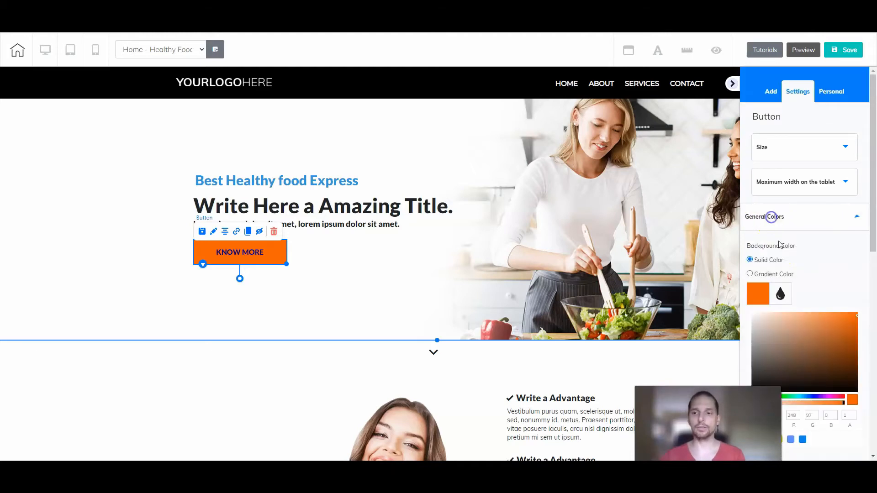
{"action": "left_click", "coordinate": [756, 299]}
{"action": "left_click", "coordinate": [755, 299]}
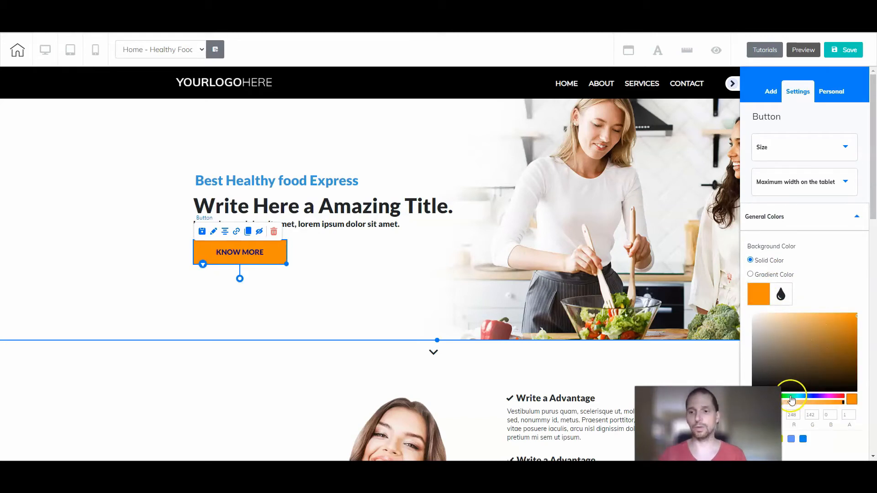
{"action": "mouse_move", "coordinate": [791, 399]}
{"action": "left_mouse_down"}
{"action": "mouse_move", "coordinate": [813, 400]}
{"action": "mouse_move", "coordinate": [805, 402]}
{"action": "left_mouse_up"}
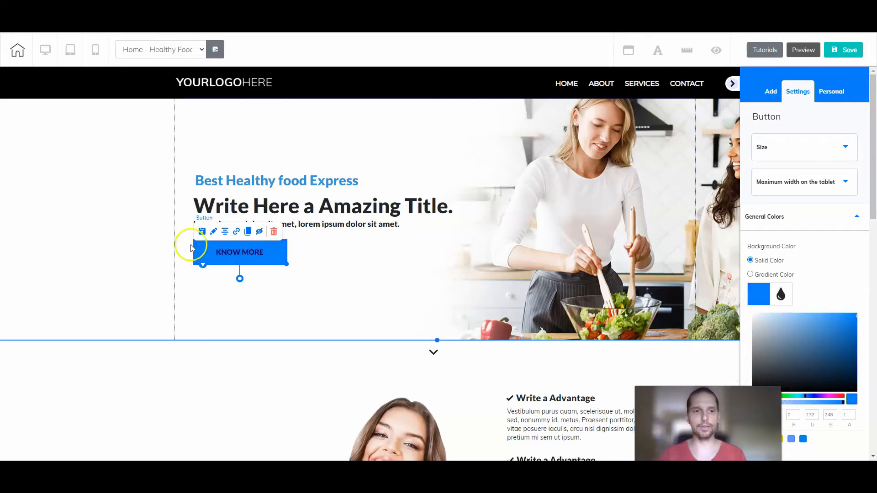
{"action": "left_click", "coordinate": [850, 218]}
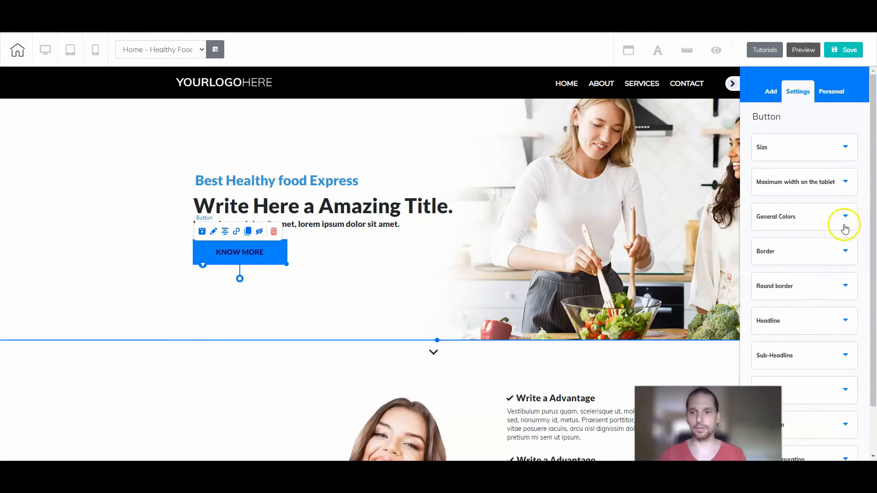
Set the KNOW MORE button's headline text colour to white (RGB 255, 255, 255).
{"action": "scroll", "coordinate": [843, 235], "scroll_direction": "down", "scroll_amount": 1}
{"action": "left_click", "coordinate": [812, 272]}
{"action": "scroll", "coordinate": [812, 274], "scroll_direction": "down", "scroll_amount": 3}
{"action": "left_click", "coordinate": [756, 329]}
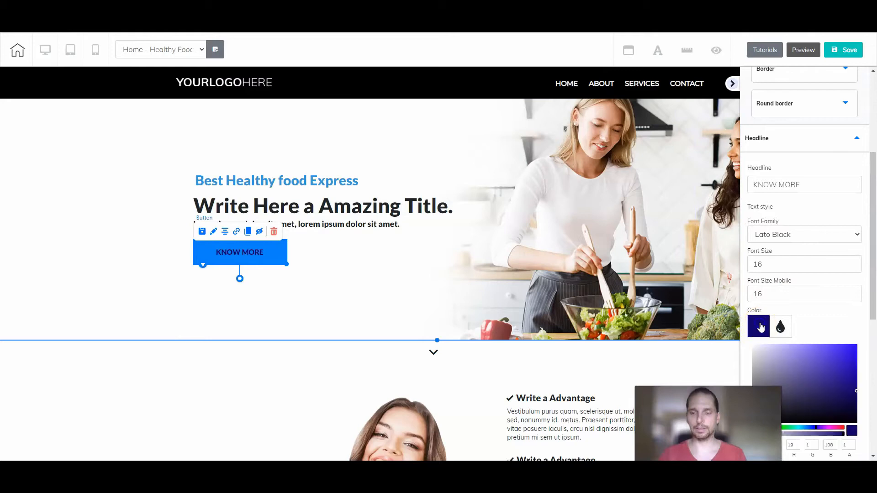
{"action": "left_click_drag", "start_coordinate": [801, 427], "coordinate": [780, 427]}
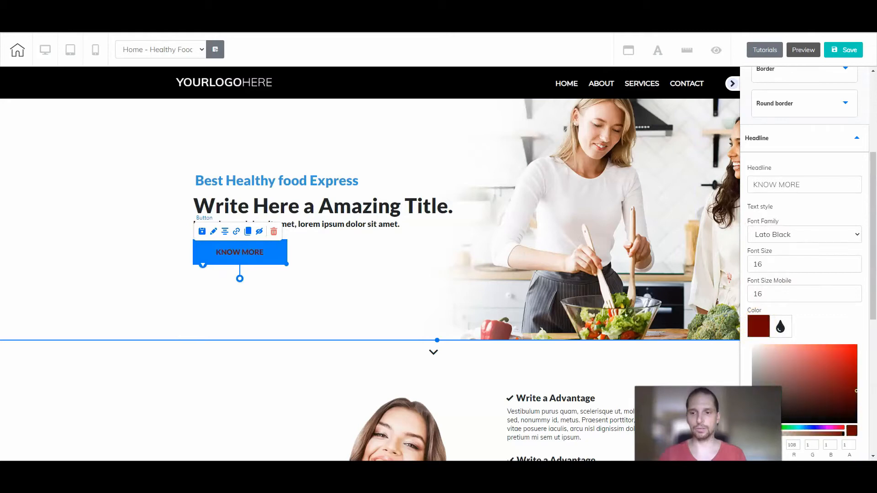
{"action": "left_click_drag", "start_coordinate": [813, 368], "coordinate": [738, 339]}
{"action": "left_click", "coordinate": [229, 262]}
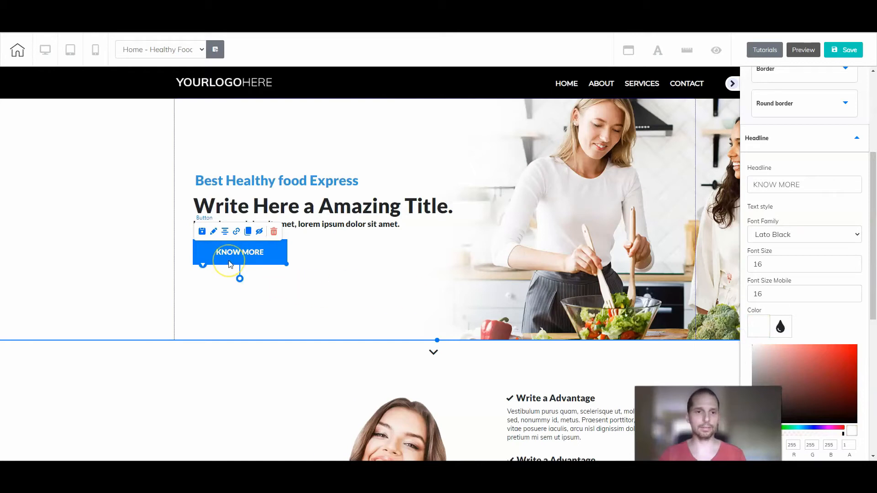
{"action": "left_click", "coordinate": [303, 298]}
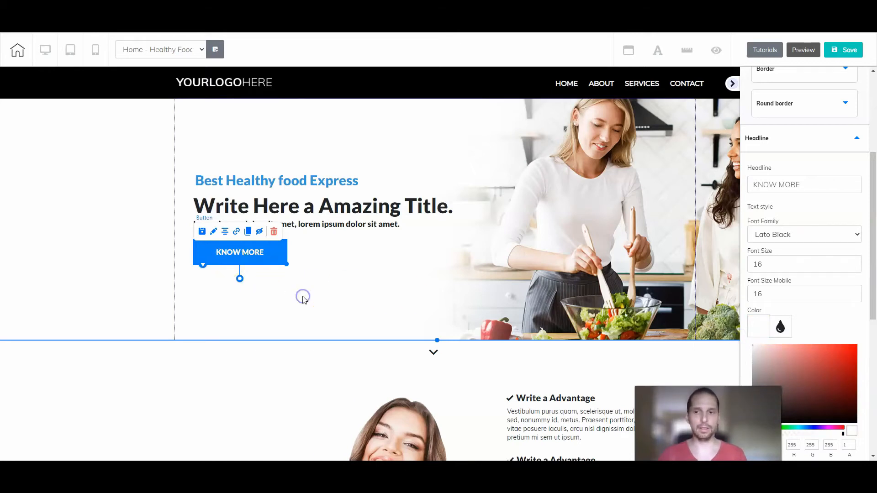
Review the web URL and page link options of the KNOW MORE button, and close the link settings without saving.
{"action": "left_click", "coordinate": [248, 254]}
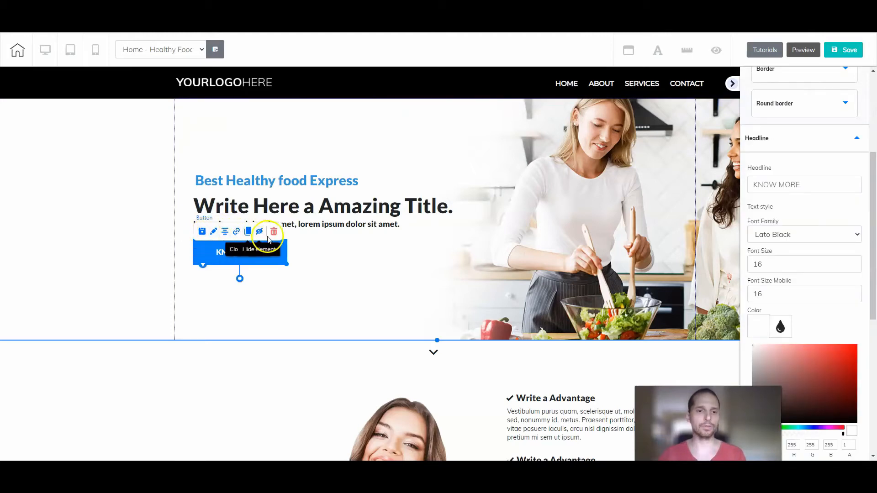
{"action": "left_click", "coordinate": [237, 233]}
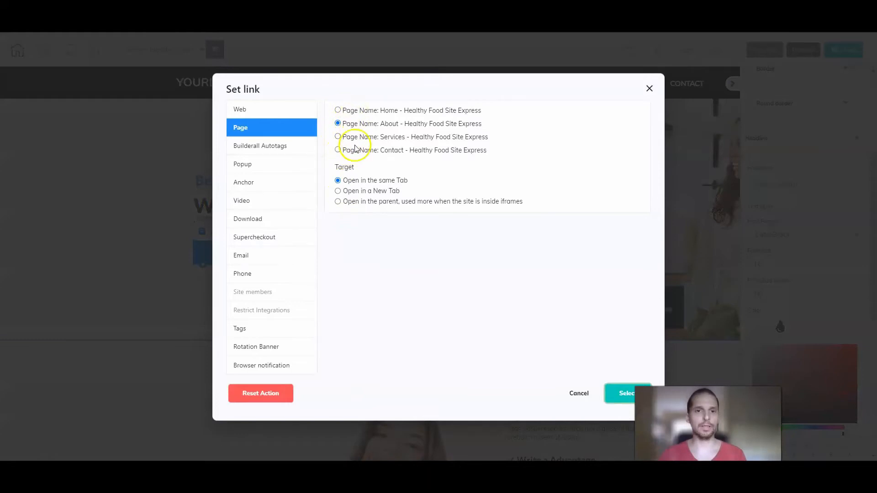
{"action": "left_click", "coordinate": [264, 112]}
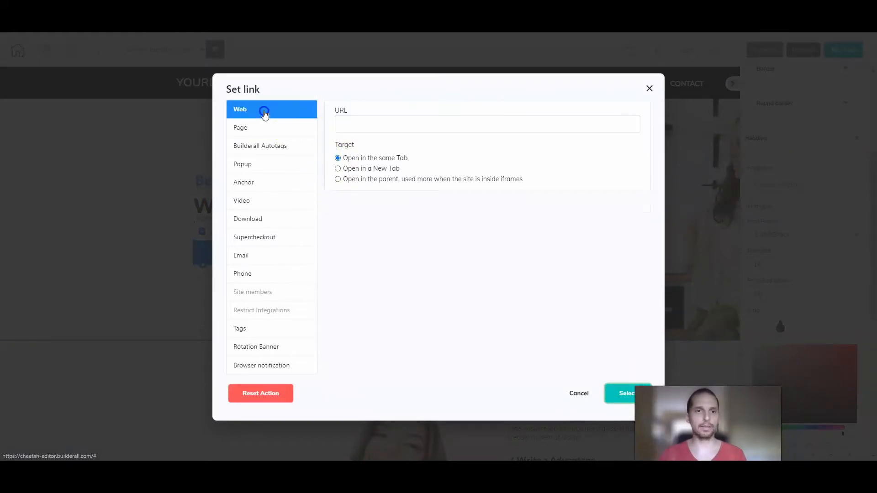
{"action": "left_click", "coordinate": [360, 125]}
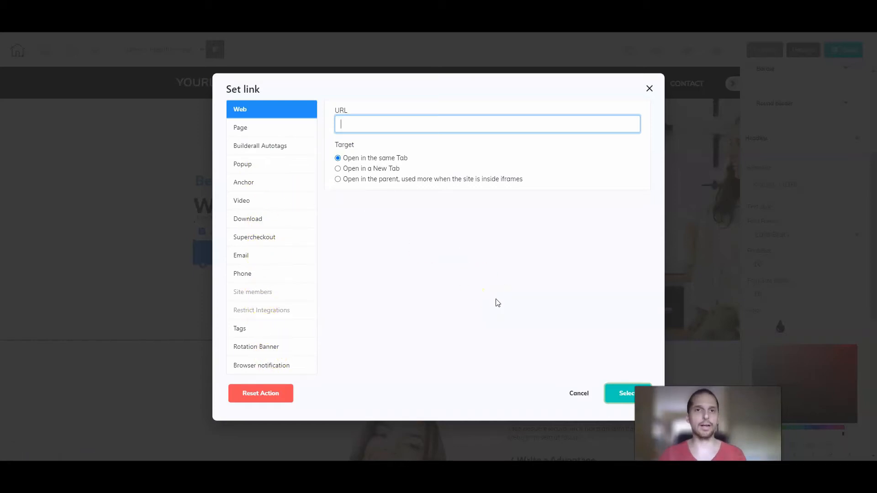
{"action": "left_click", "coordinate": [246, 131]}
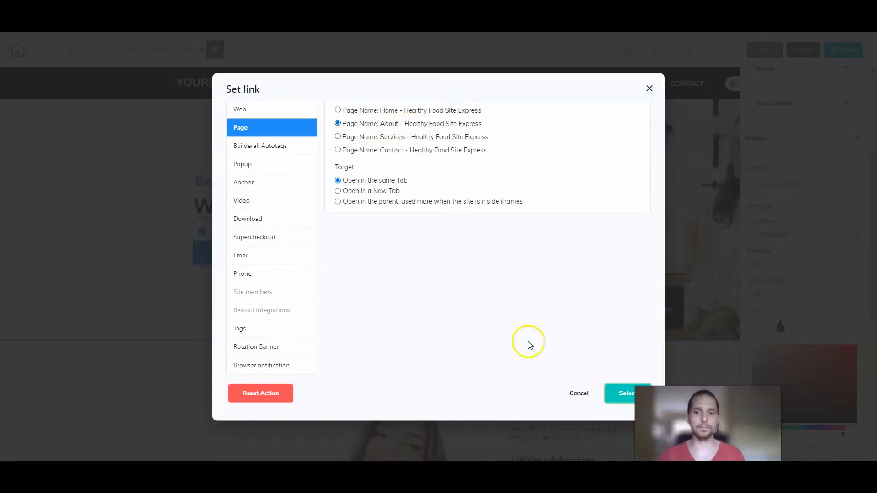
{"action": "left_click", "coordinate": [584, 395]}
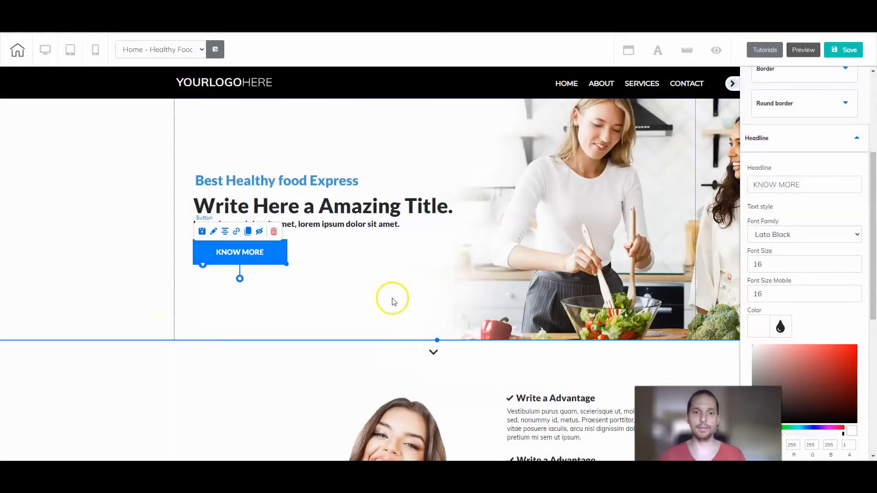
{"action": "left_click", "coordinate": [559, 211]}
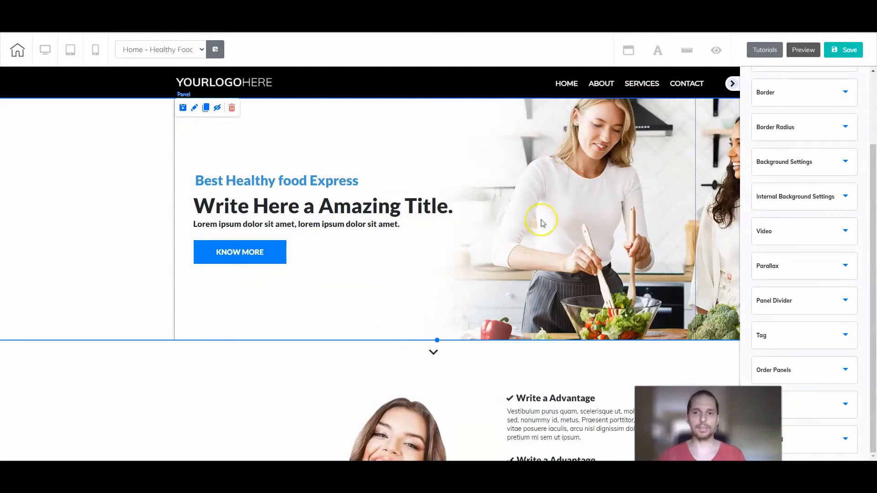
{"action": "left_click", "coordinate": [80, 202]}
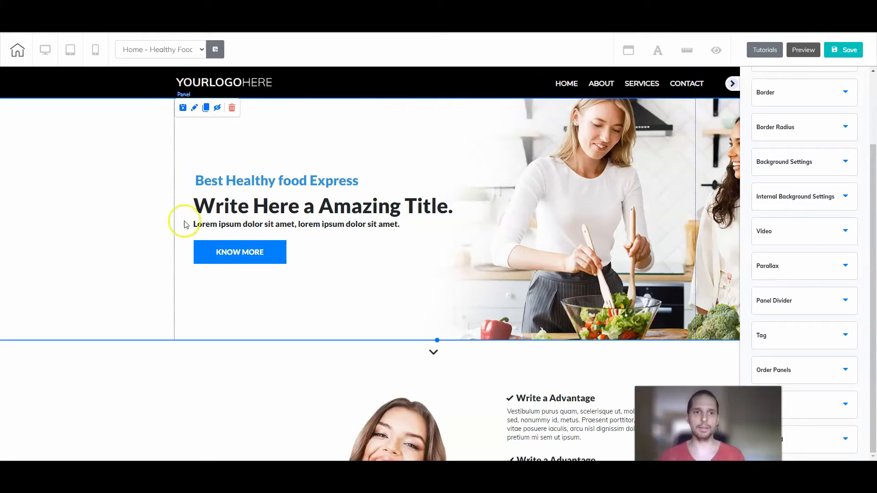
{"action": "left_click", "coordinate": [218, 258]}
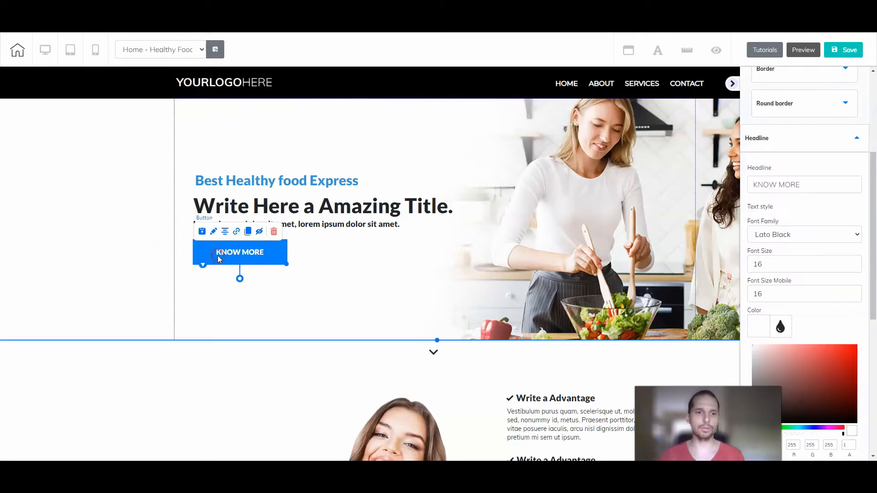
Select the hero panel and review the settings available for it.
{"action": "left_click", "coordinate": [160, 112]}
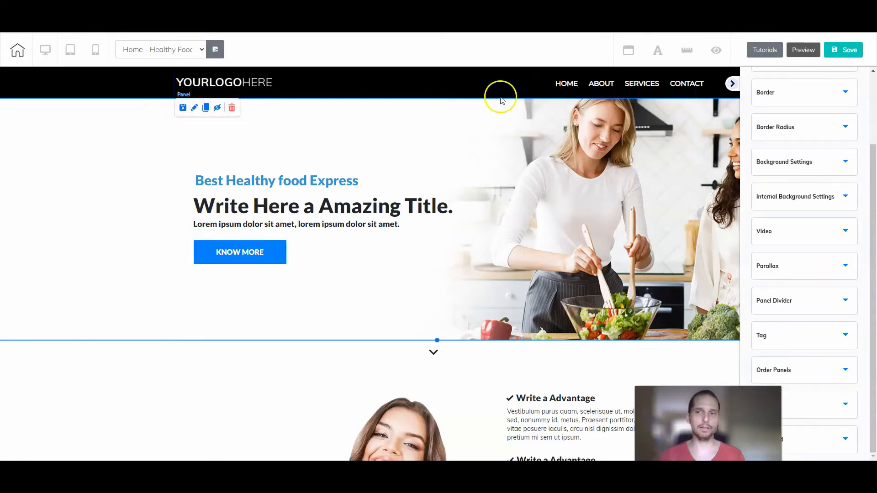
{"action": "scroll", "coordinate": [772, 97], "scroll_direction": "up", "scroll_amount": 3}
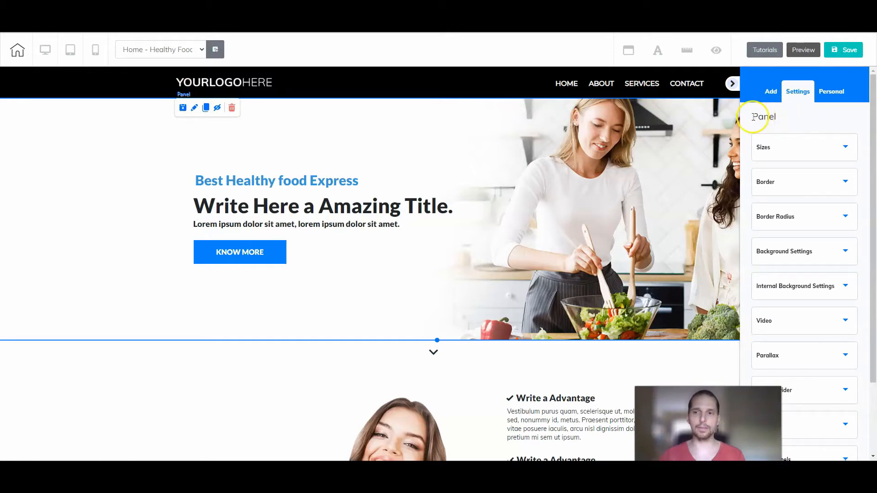
Move the image of the woman with the salad around within the advantages panel, ending beside the advantage texts.
{"action": "scroll", "coordinate": [447, 249], "scroll_direction": "down", "scroll_amount": 5}
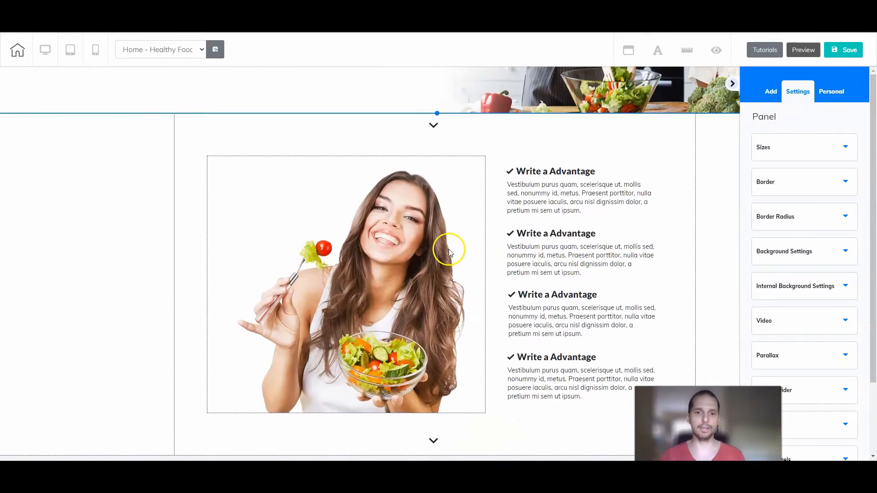
{"action": "left_click", "coordinate": [344, 227]}
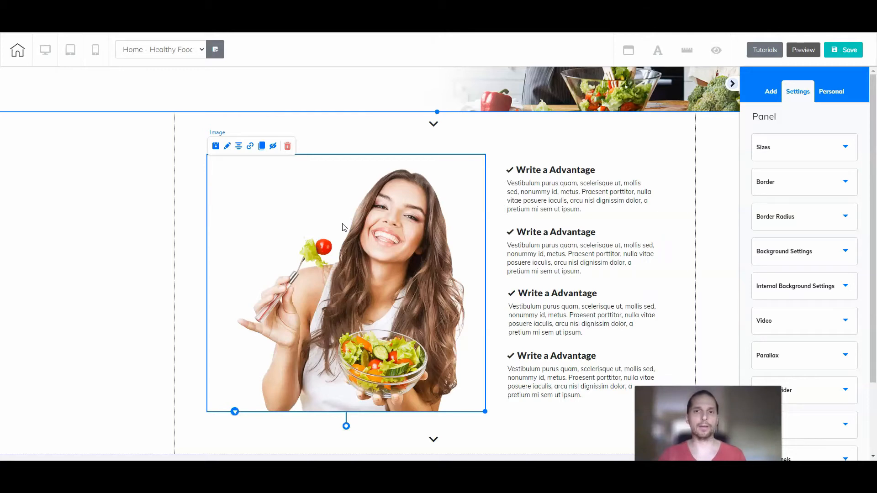
{"action": "left_click_drag", "start_coordinate": [376, 283], "coordinate": [570, 277]}
{"action": "left_click_drag", "start_coordinate": [431, 279], "coordinate": [235, 286]}
Duplicate the image of the woman with the salad and move the copy past the panel's left guide line.
{"action": "left_click", "coordinate": [237, 149]}
{"action": "left_click_drag", "start_coordinate": [352, 208], "coordinate": [240, 199]}
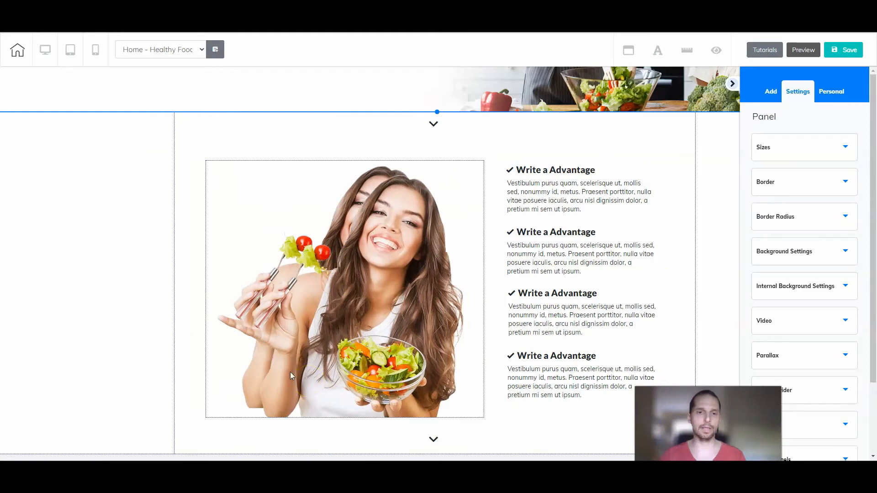
{"action": "mouse_move", "coordinate": [345, 309]}
{"action": "left_mouse_down"}
{"action": "mouse_move", "coordinate": [487, 295]}
{"action": "mouse_move", "coordinate": [458, 216]}
{"action": "mouse_move", "coordinate": [200, 287]}
{"action": "left_mouse_up"}
Delete the duplicated salad image and shift the remaining one slightly down and to the right.
{"action": "left_click", "coordinate": [141, 131]}
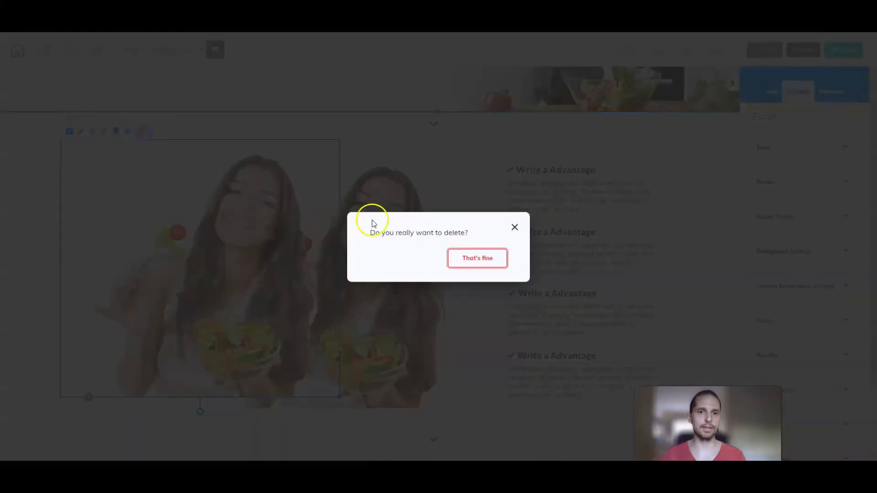
{"action": "left_click", "coordinate": [463, 259]}
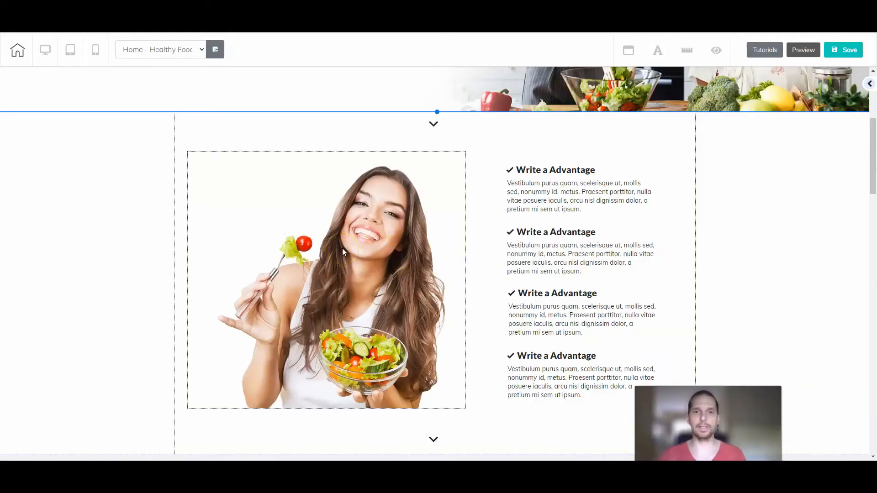
{"action": "left_click_drag", "start_coordinate": [342, 249], "coordinate": [350, 254]}
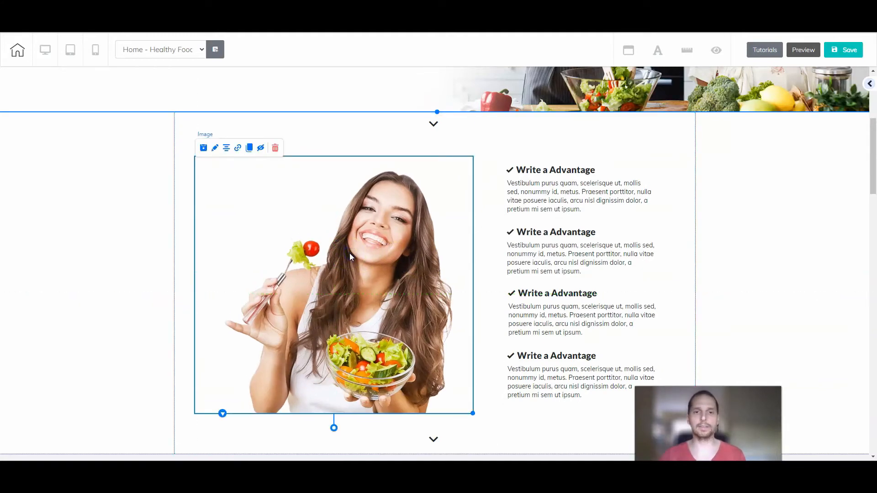
Set the border shape of the first "Write a Advantage" box to solid.
{"action": "left_click", "coordinate": [677, 182]}
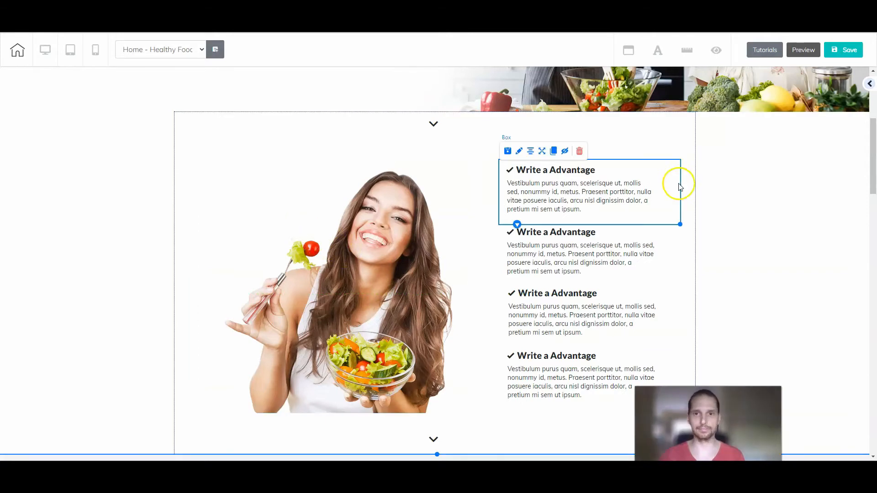
{"action": "double_click", "coordinate": [657, 165]}
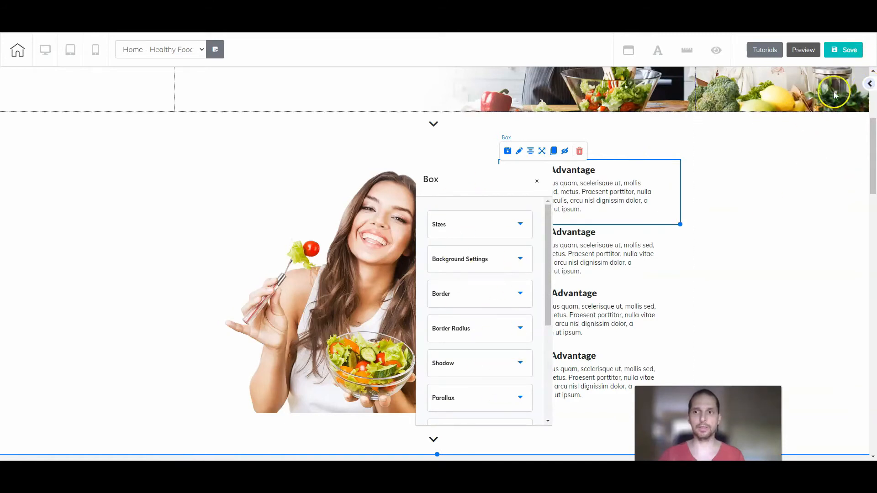
{"action": "left_click", "coordinate": [868, 85]}
{"action": "left_click", "coordinate": [869, 87]}
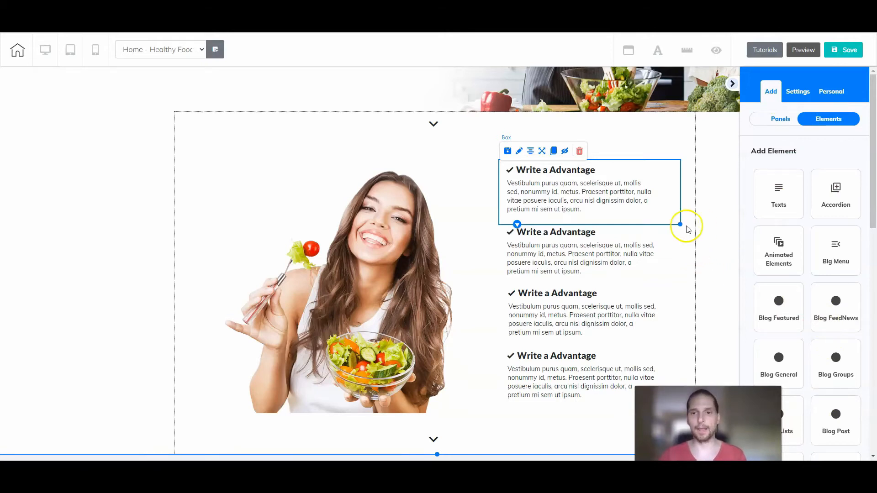
{"action": "left_click", "coordinate": [797, 92]}
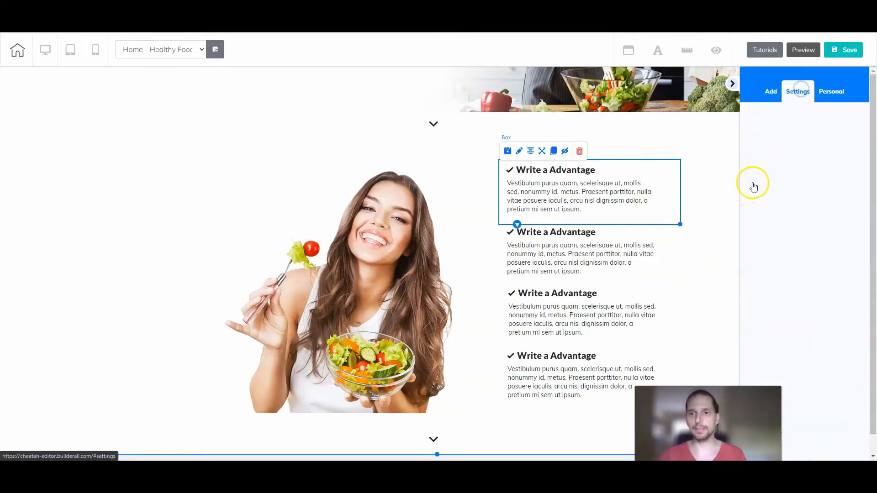
{"action": "left_click", "coordinate": [670, 176]}
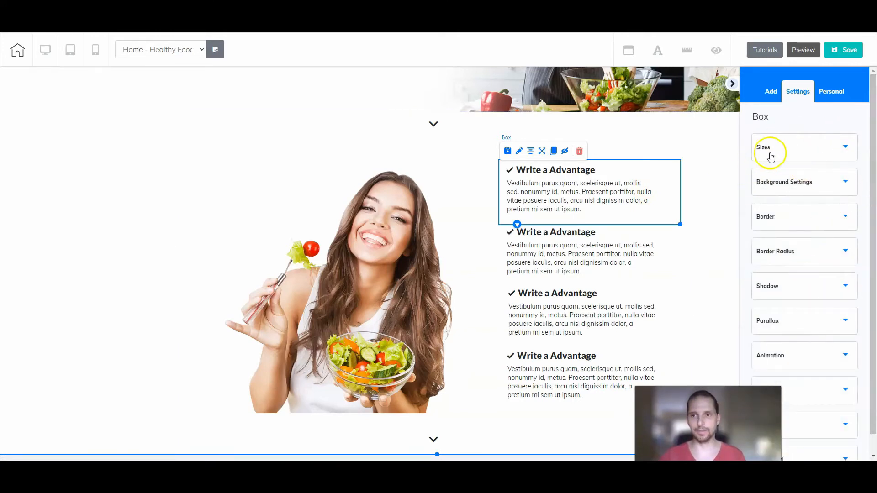
{"action": "left_click", "coordinate": [799, 220]}
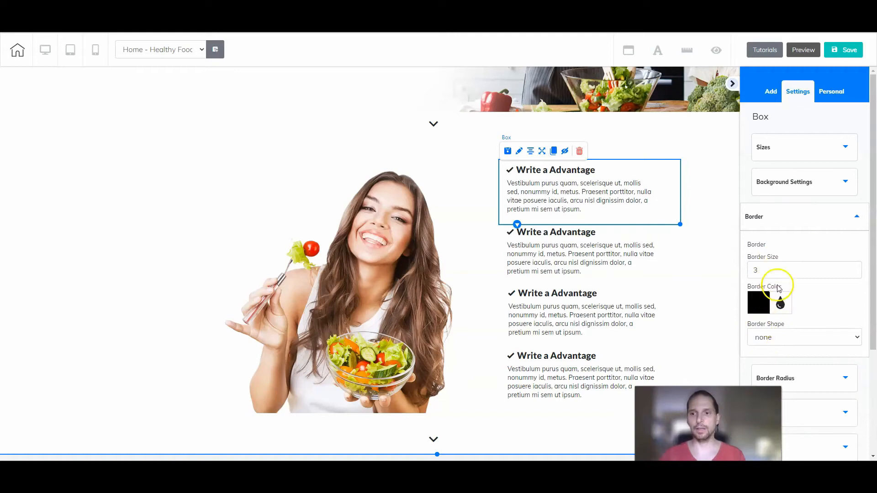
{"action": "left_click", "coordinate": [857, 272]}
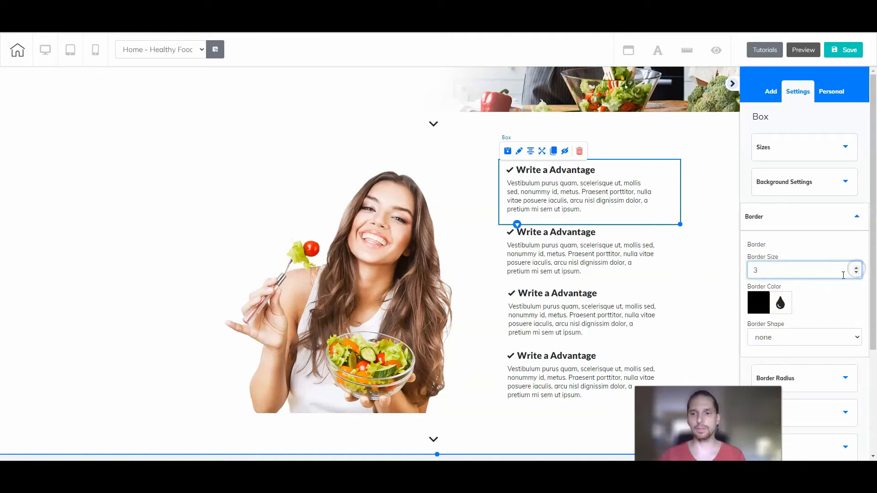
{"action": "left_click", "coordinate": [774, 338]}
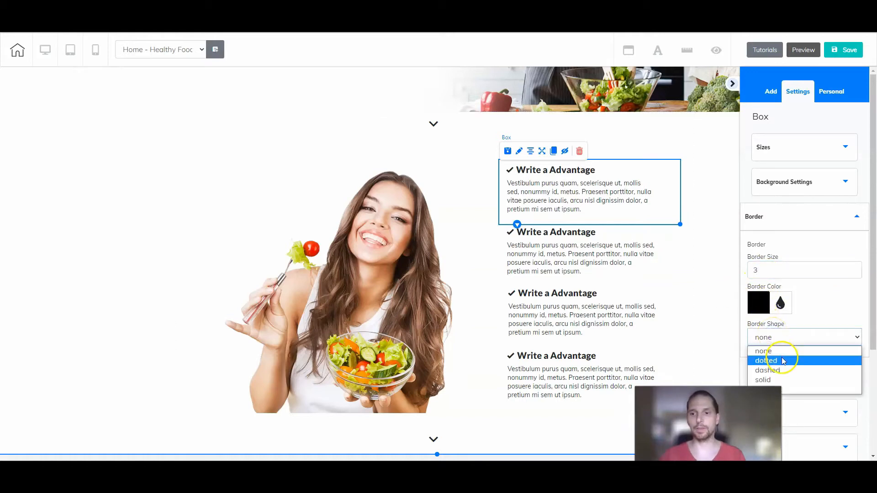
{"action": "left_click", "coordinate": [781, 379]}
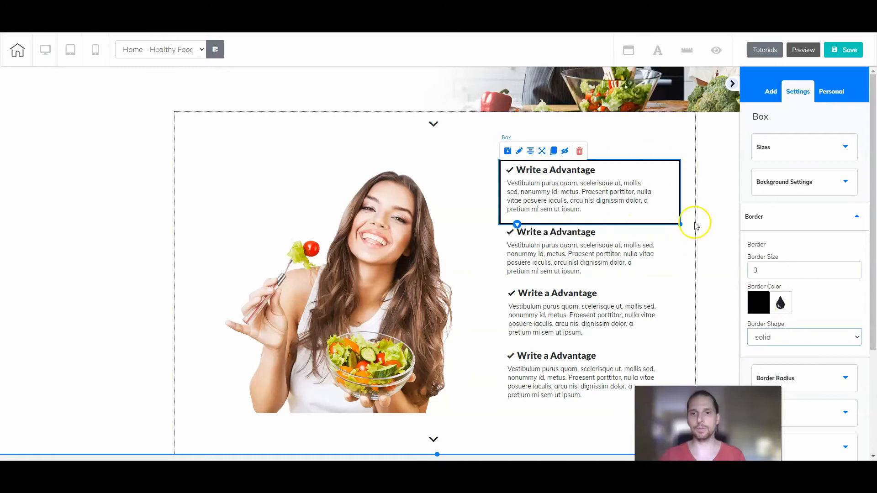
Check the border colour options of the first "Write a Advantage" box and set its border size to 0.
{"action": "left_click", "coordinate": [474, 208]}
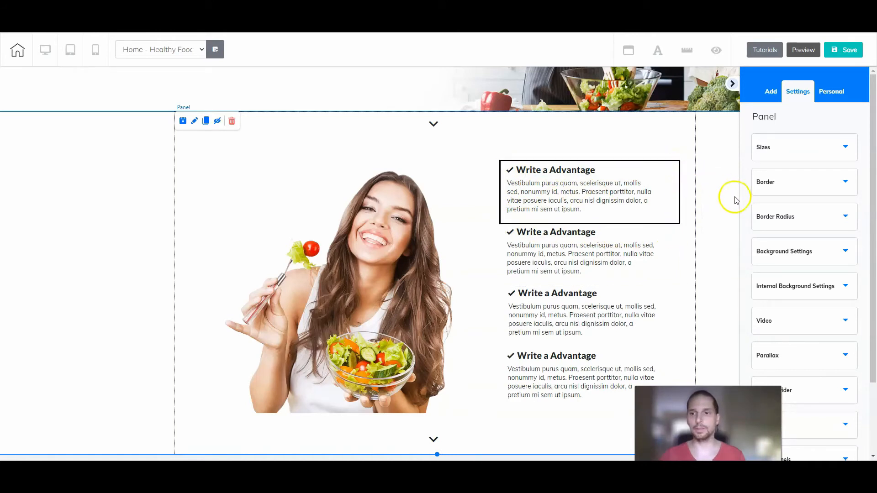
{"action": "left_click", "coordinate": [676, 170]}
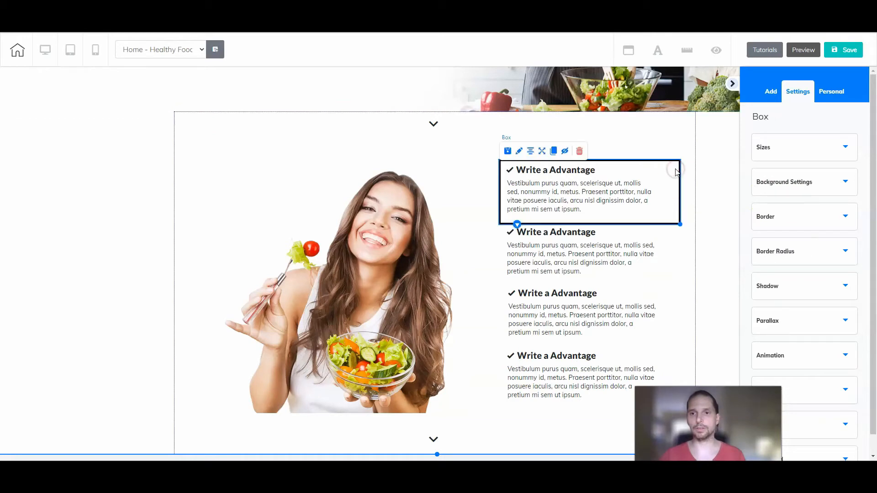
{"action": "left_click", "coordinate": [785, 218]}
{"action": "left_click", "coordinate": [758, 301]}
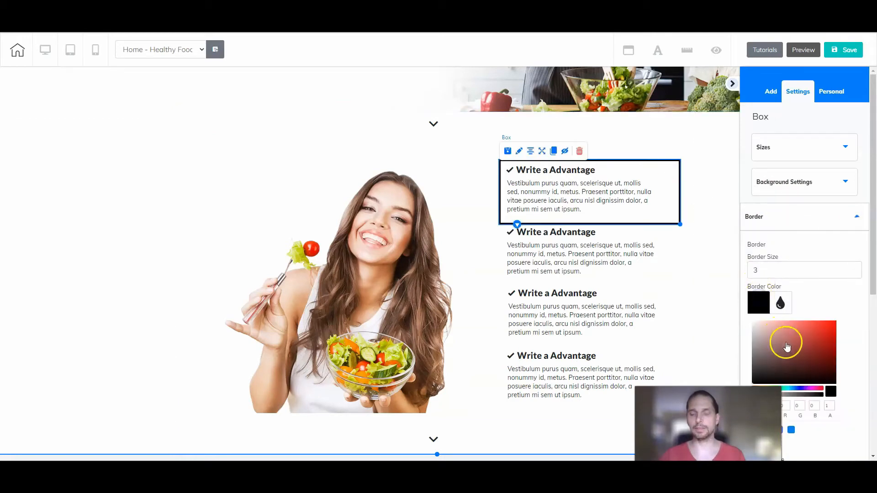
{"action": "left_click", "coordinate": [758, 302]}
{"action": "scroll", "coordinate": [759, 302], "scroll_direction": "down", "scroll_amount": 1}
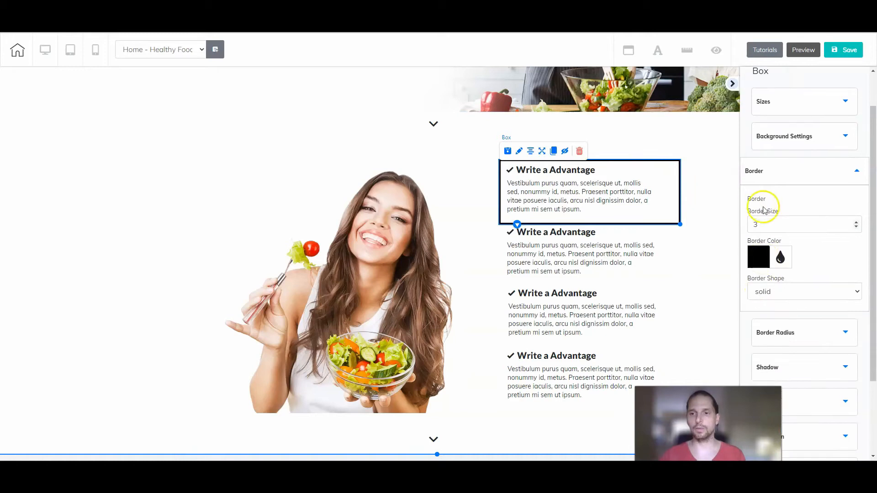
{"action": "left_click", "coordinate": [854, 226]}
{"action": "left_click", "coordinate": [855, 226]}
{"action": "left_click", "coordinate": [855, 226]}
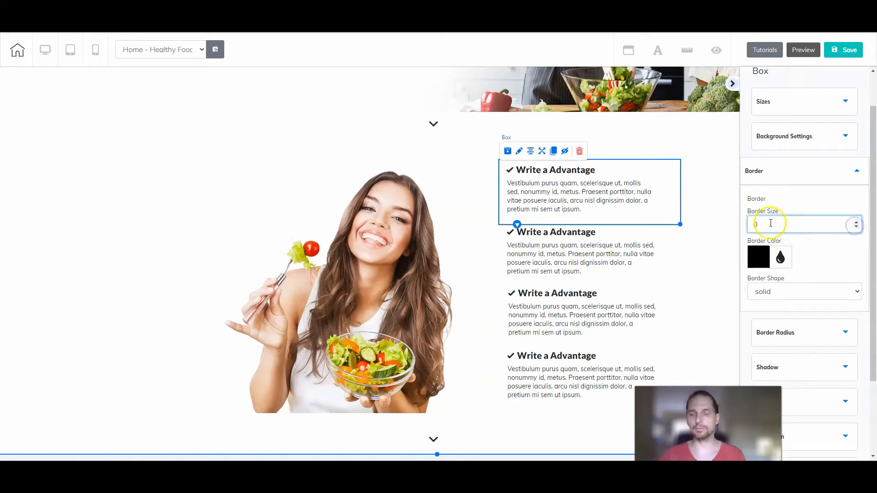
{"action": "left_click", "coordinate": [771, 172]}
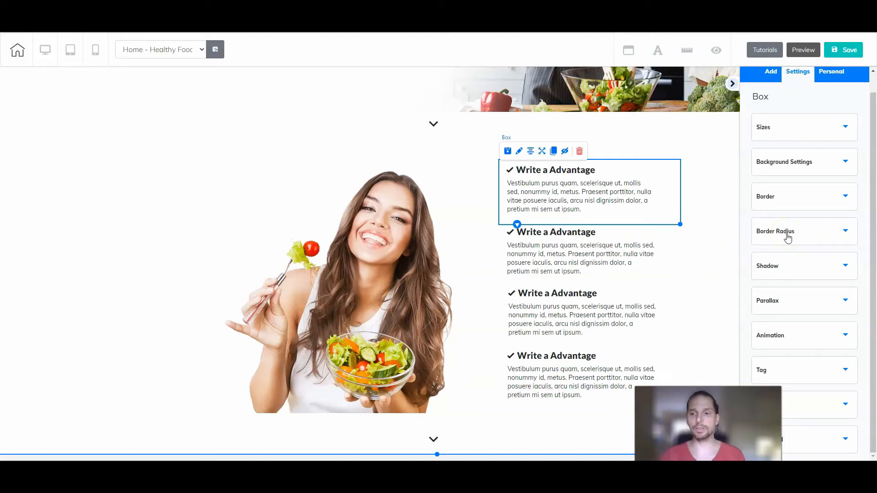
Give the first "Write a Advantage" box a shadow with a small blur radius and a slight spread radius.
{"action": "left_click", "coordinate": [785, 276]}
{"action": "left_click_drag", "start_coordinate": [750, 341], "coordinate": [765, 342]}
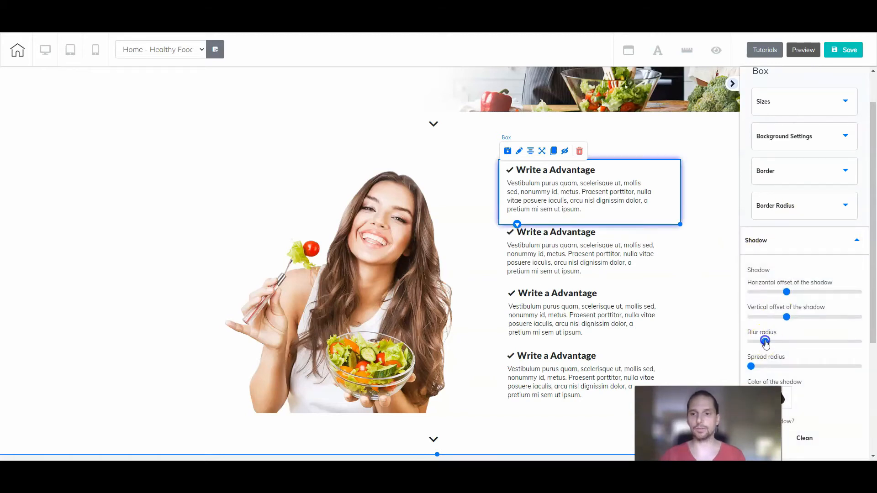
{"action": "left_click", "coordinate": [757, 368]}
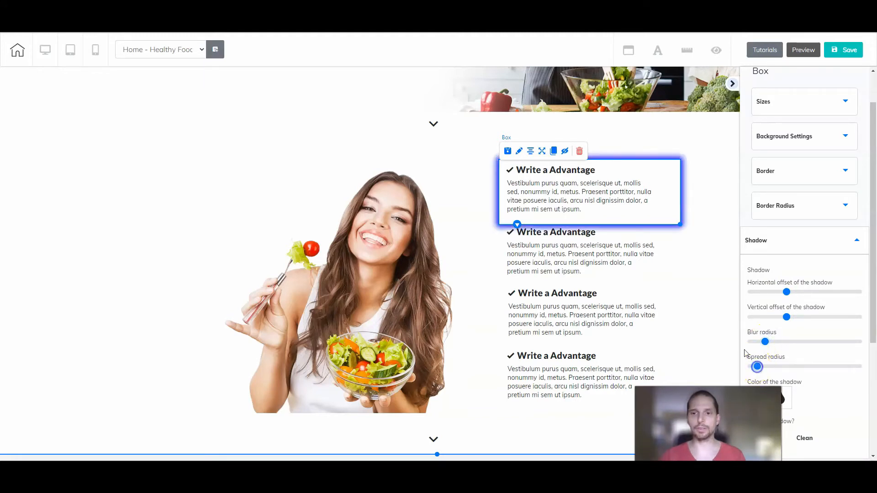
{"action": "left_click", "coordinate": [717, 278]}
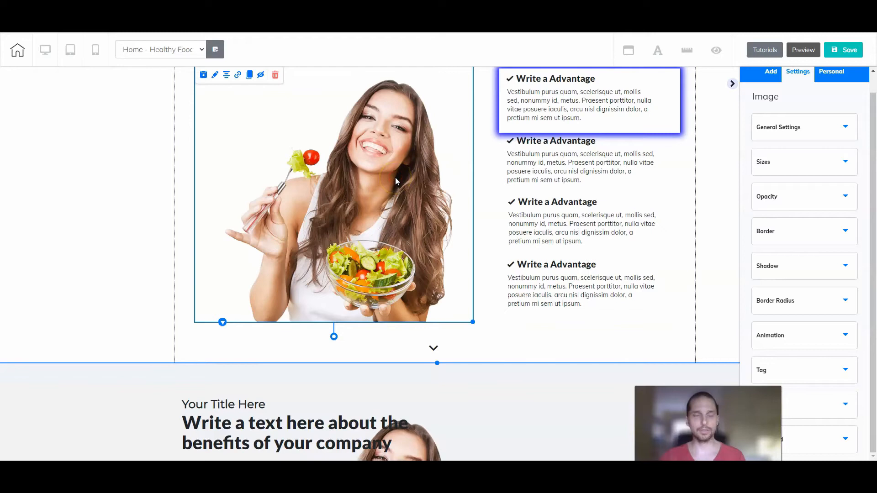
Review the options for replacing the salad image from the file library or an upload, and leave without choosing a file.
{"action": "scroll", "coordinate": [396, 181], "scroll_direction": "up", "scroll_amount": 2}
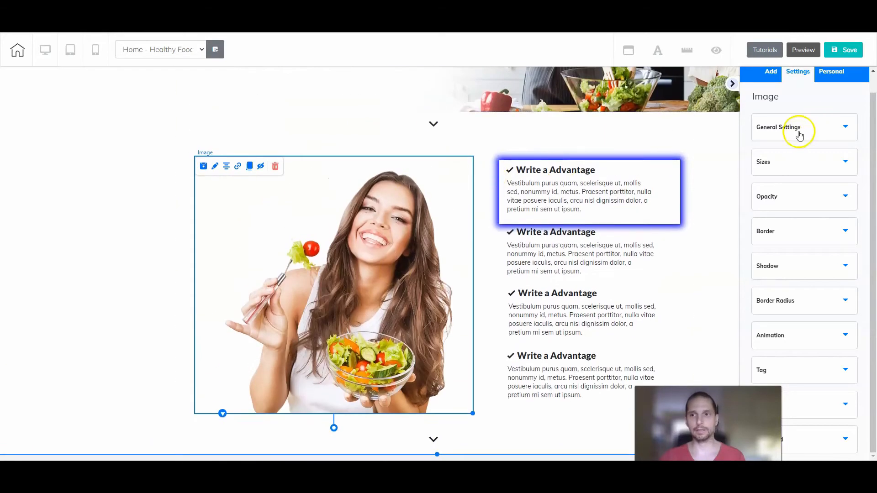
{"action": "left_click", "coordinate": [799, 132]}
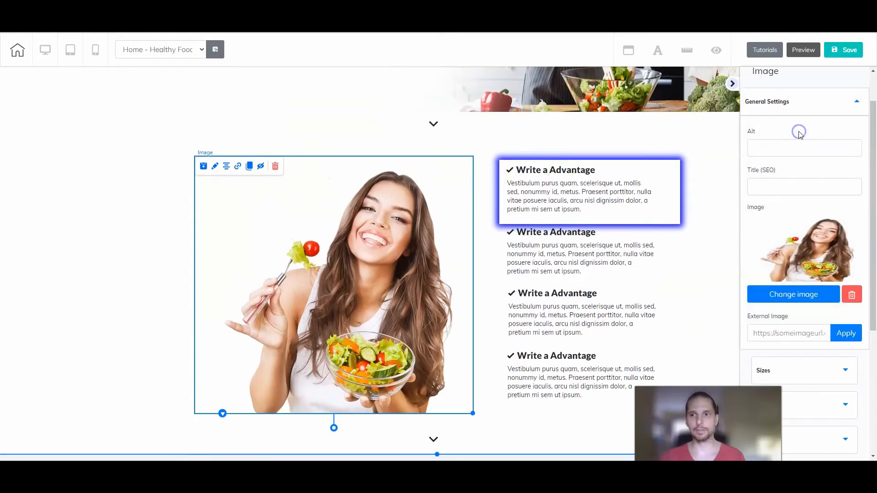
{"action": "left_click", "coordinate": [784, 296]}
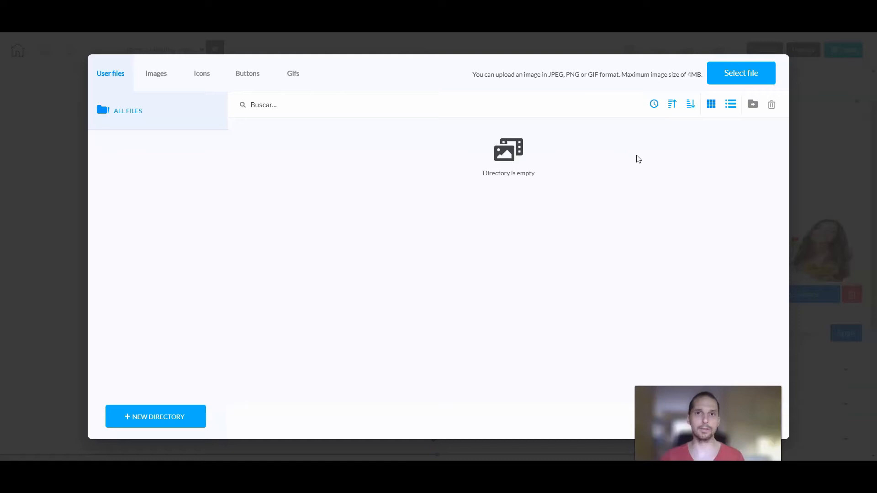
{"action": "left_click", "coordinate": [744, 81]}
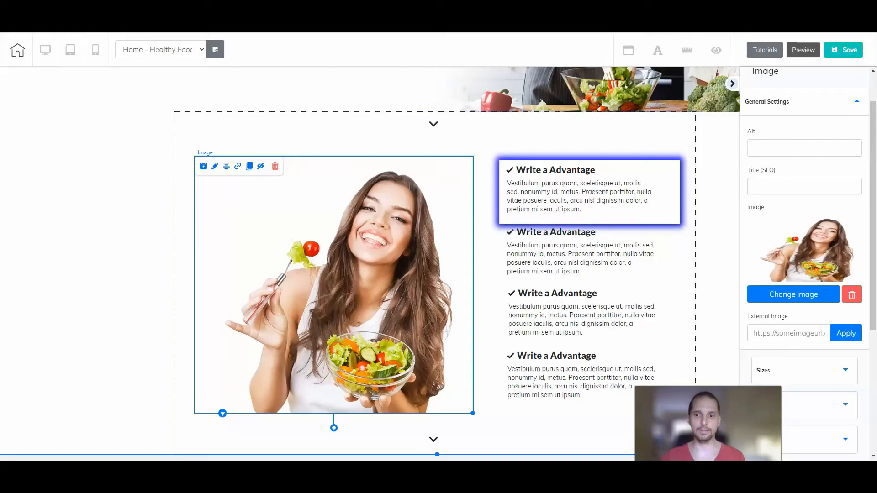
{"action": "left_click", "coordinate": [787, 360]}
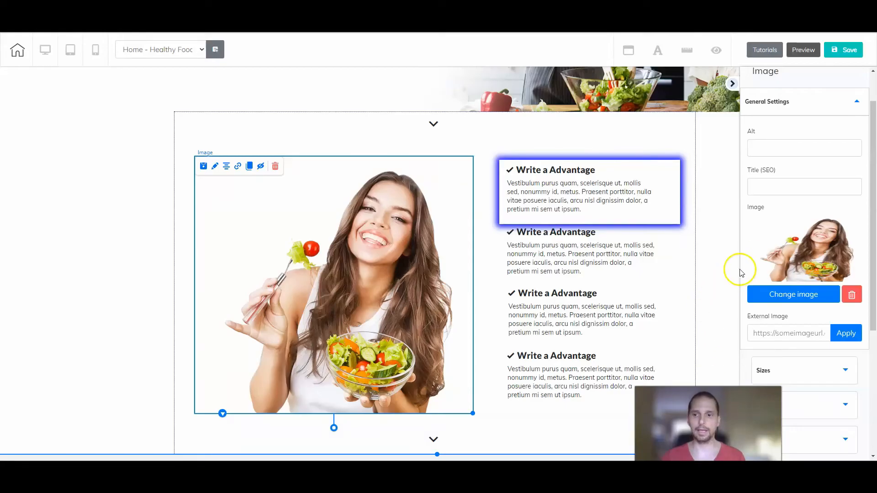
{"action": "left_click", "coordinate": [785, 108]}
Move the READ MORE button down into the "Our Main Services" panel and back up beneath the benefits text.
{"action": "scroll", "coordinate": [495, 274], "scroll_direction": "down", "scroll_amount": 8}
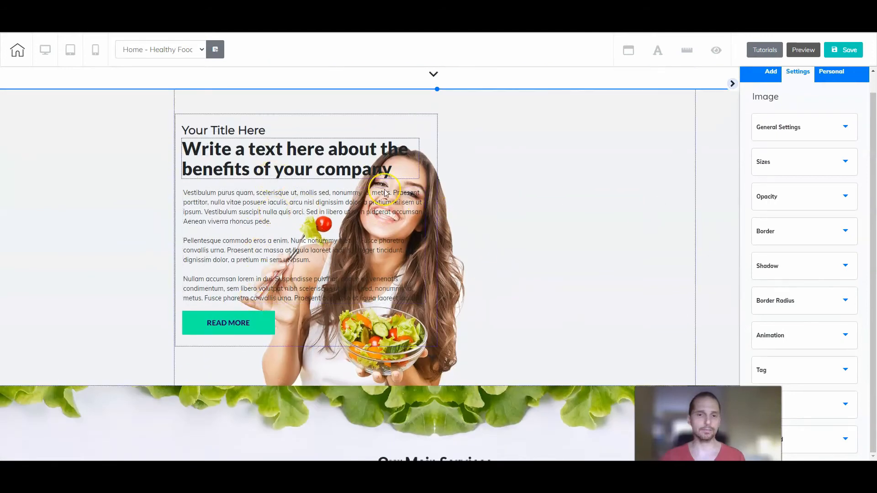
{"action": "scroll", "coordinate": [515, 248], "scroll_direction": "down", "scroll_amount": 6}
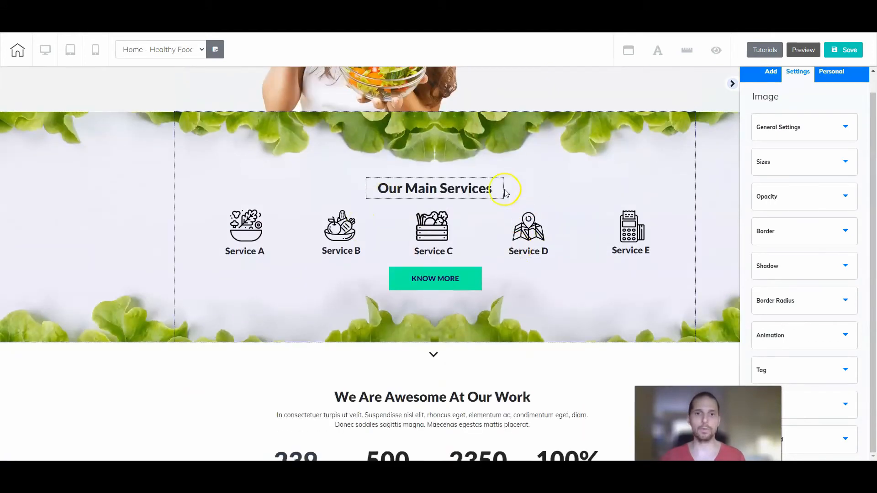
{"action": "scroll", "coordinate": [468, 178], "scroll_direction": "up", "scroll_amount": 1}
{"action": "scroll", "coordinate": [468, 178], "scroll_direction": "up", "scroll_amount": 4}
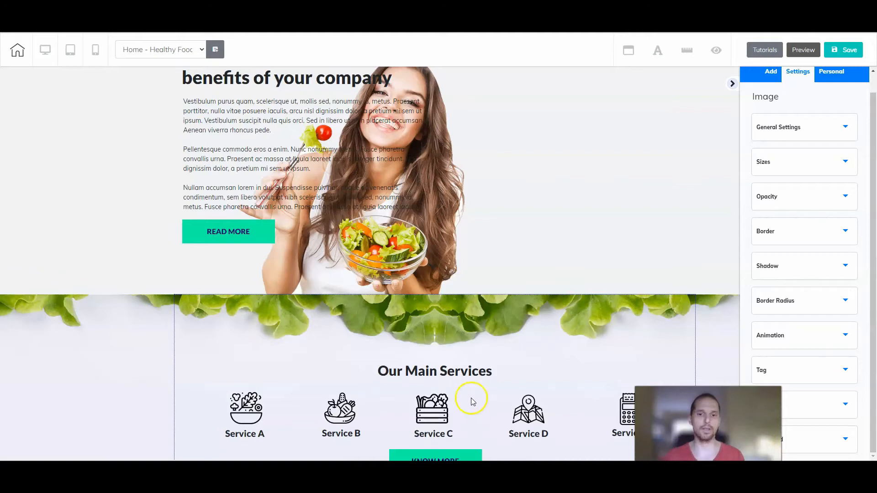
{"action": "left_click", "coordinate": [243, 230]}
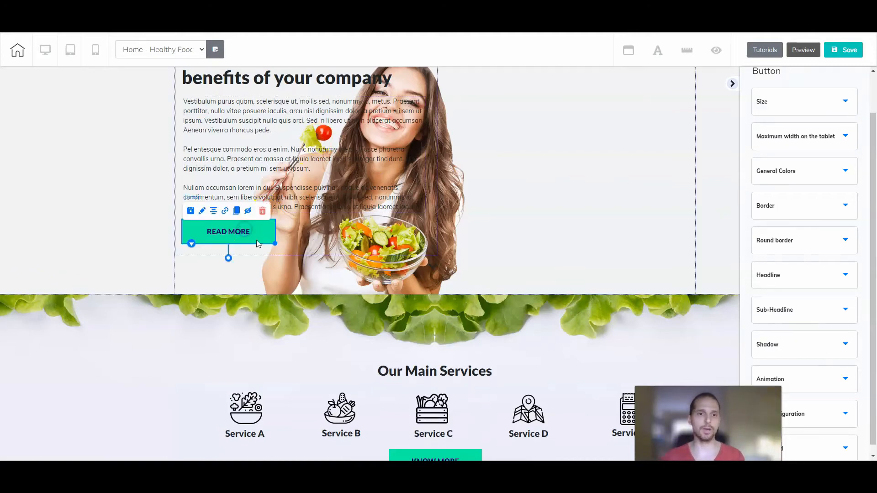
{"action": "left_click_drag", "start_coordinate": [242, 235], "coordinate": [244, 345]}
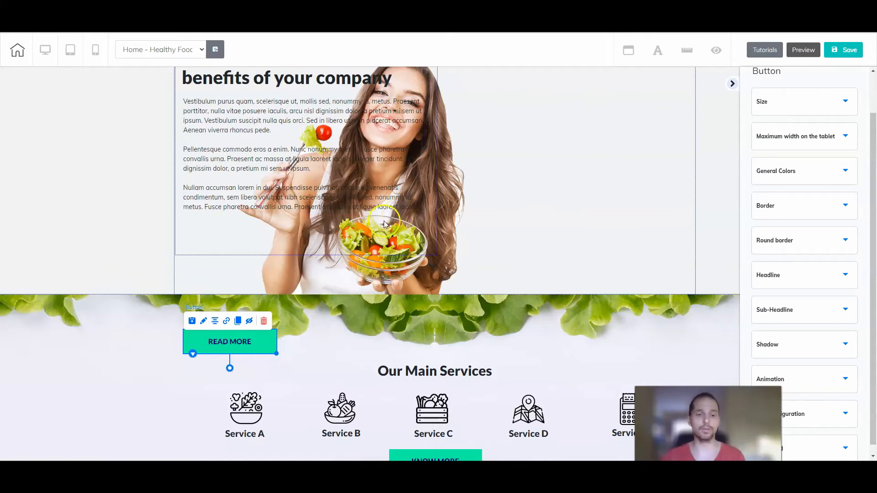
{"action": "left_click_drag", "start_coordinate": [250, 336], "coordinate": [248, 234]}
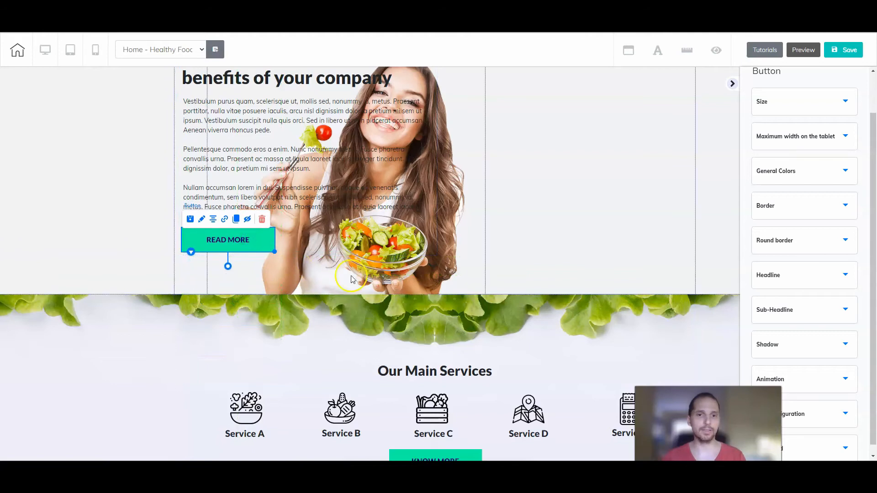
Move the company benefits text box to the right of the woman with the salad bowl.
{"action": "scroll", "coordinate": [229, 174], "scroll_direction": "up", "scroll_amount": 3}
{"action": "left_click", "coordinate": [323, 165]}
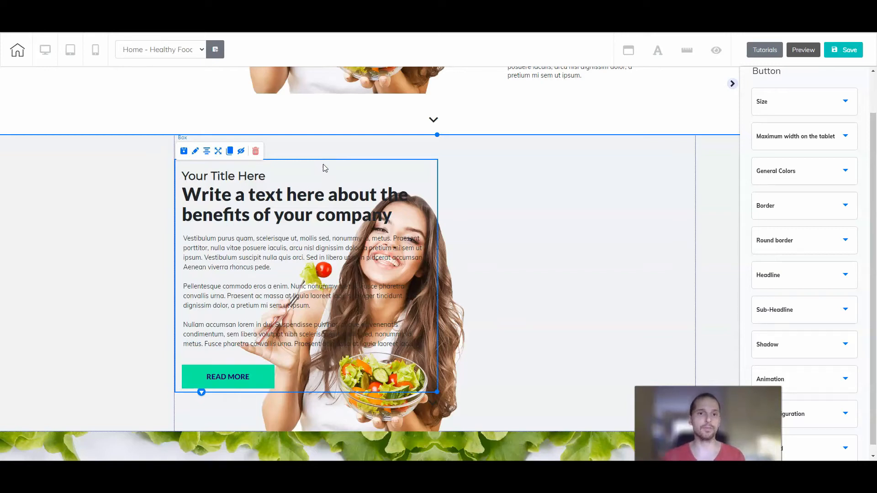
{"action": "left_click_drag", "start_coordinate": [326, 166], "coordinate": [603, 171]}
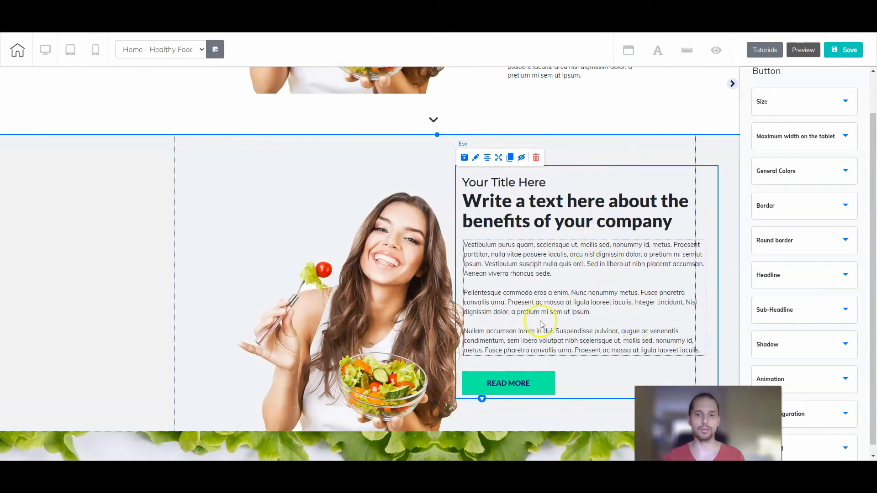
Take the paragraph text out of the benefits box, place it left of the woman, and shift the box slightly left.
{"action": "left_click", "coordinate": [576, 288]}
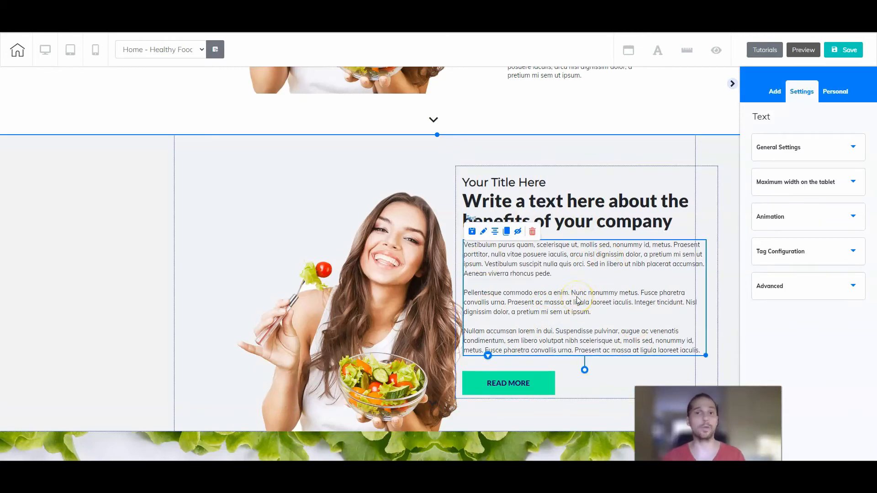
{"action": "left_click_drag", "start_coordinate": [577, 296], "coordinate": [225, 219]}
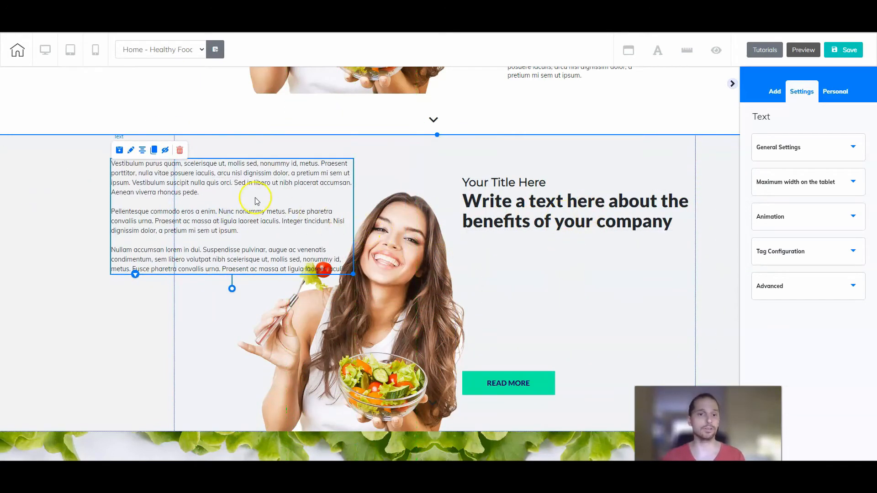
{"action": "left_click_drag", "start_coordinate": [626, 176], "coordinate": [590, 175]}
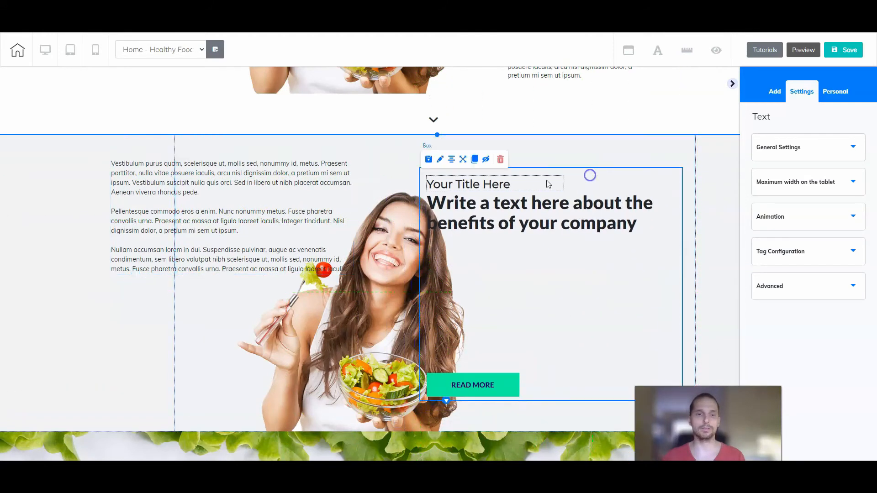
Put the paragraph text back under the headline in the benefits box and shift the box slightly right.
{"action": "left_click_drag", "start_coordinate": [205, 182], "coordinate": [528, 263]}
{"action": "left_click_drag", "start_coordinate": [597, 179], "coordinate": [621, 172]}
{"action": "scroll", "coordinate": [525, 249], "scroll_direction": "down", "scroll_amount": 3}
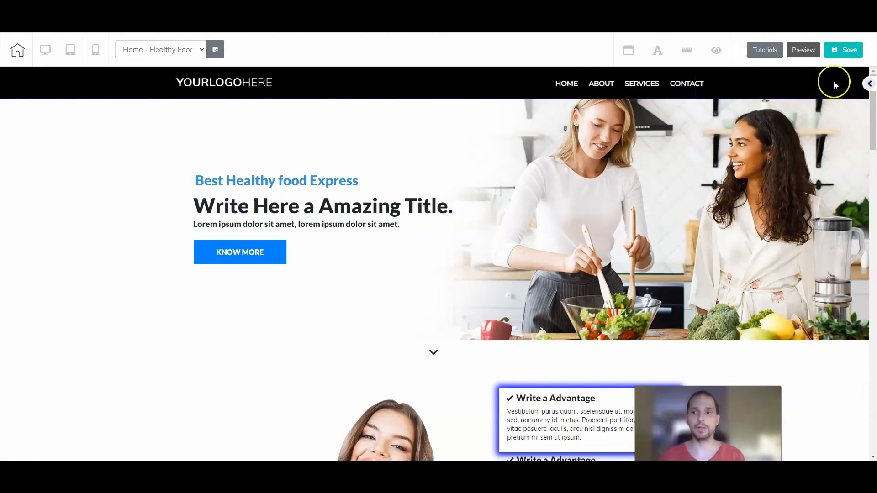
Add the red and black four-item accordion below the KNOW MORE button in the "Write Here a Amazing Title." panel.
{"action": "left_click", "coordinate": [868, 83]}
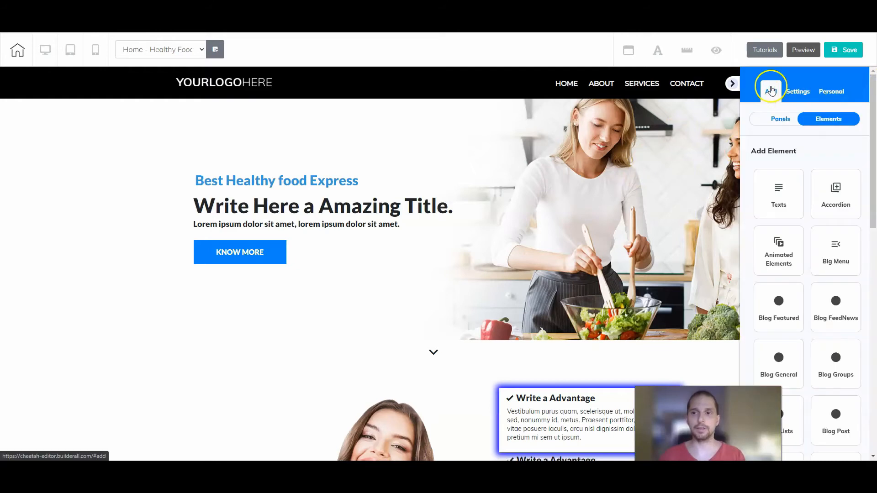
{"action": "scroll", "coordinate": [779, 189], "scroll_direction": "down", "scroll_amount": 1}
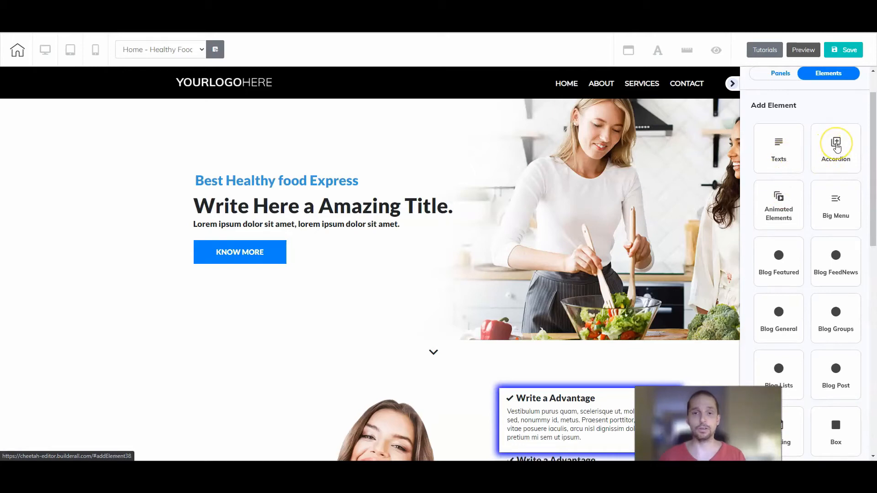
{"action": "left_click", "coordinate": [836, 145]}
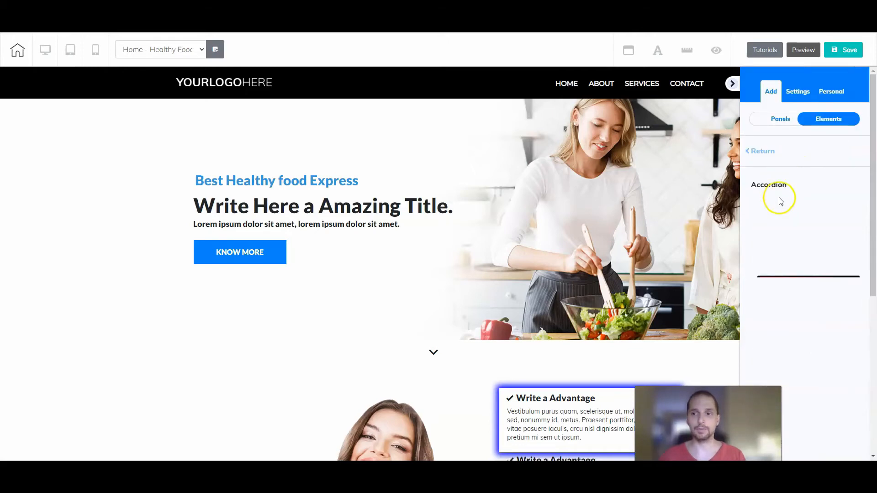
{"action": "scroll", "coordinate": [792, 332], "scroll_direction": "down", "scroll_amount": 3}
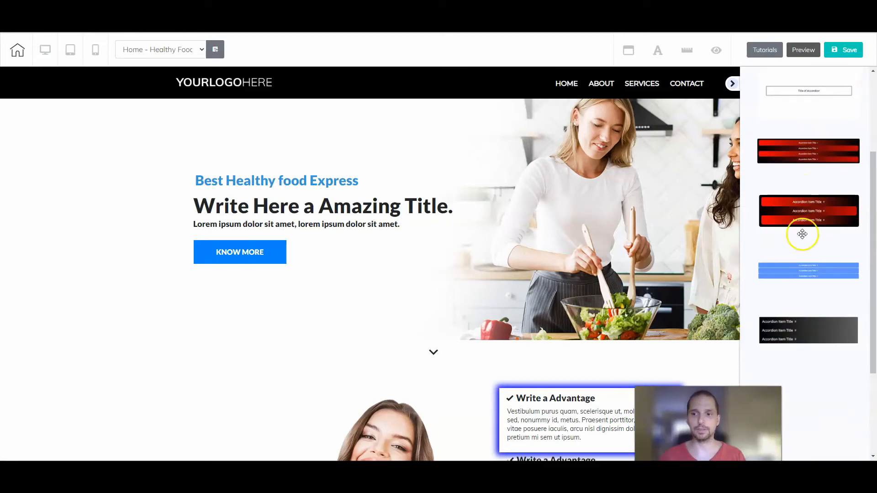
{"action": "left_click_drag", "start_coordinate": [800, 155], "coordinate": [288, 306]}
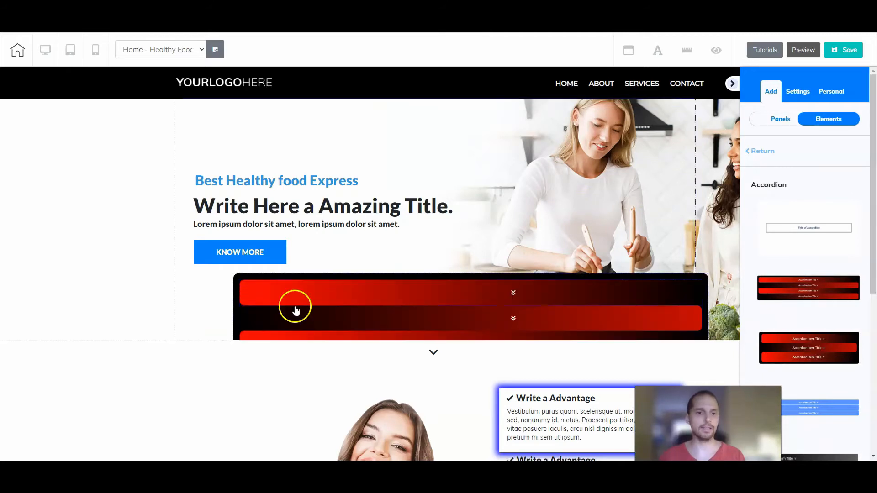
Make the "Write Here a Amazing Title." panel taller so that the whole accordion fits inside it.
{"action": "scroll", "coordinate": [411, 225], "scroll_direction": "down", "scroll_amount": 2}
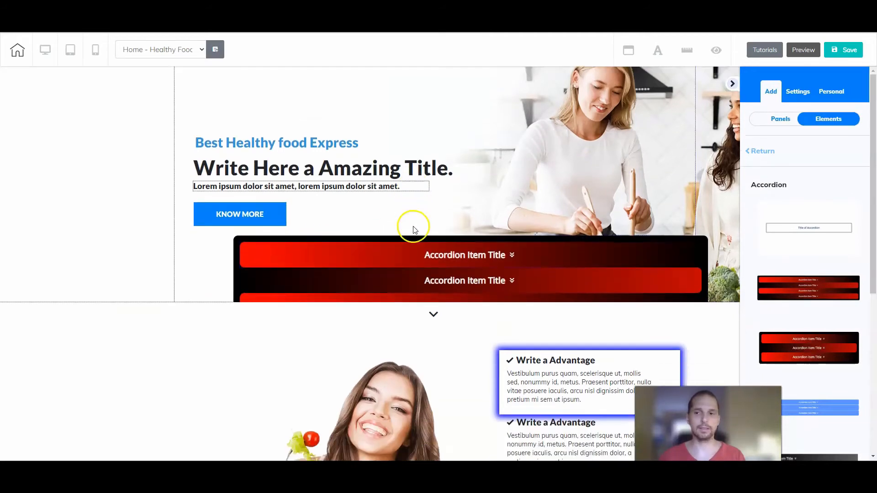
{"action": "scroll", "coordinate": [419, 221], "scroll_direction": "up", "scroll_amount": 1}
{"action": "left_click", "coordinate": [144, 266]}
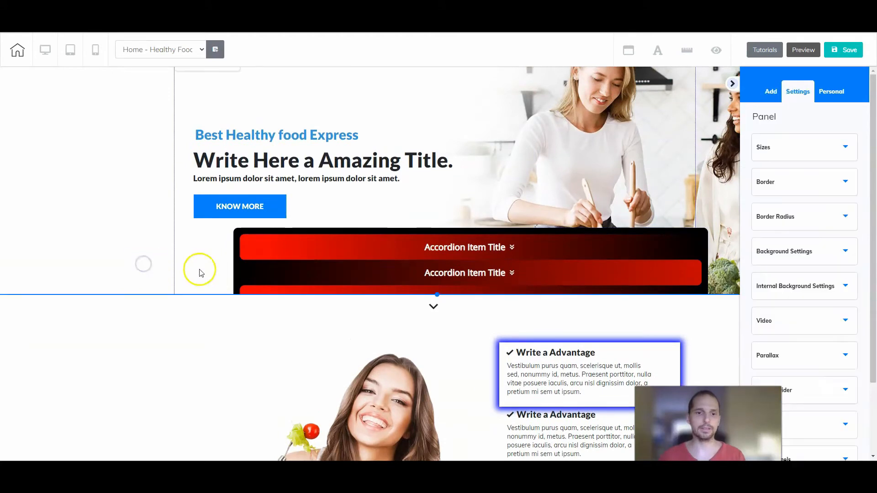
{"action": "left_click_drag", "start_coordinate": [434, 294], "coordinate": [433, 416]}
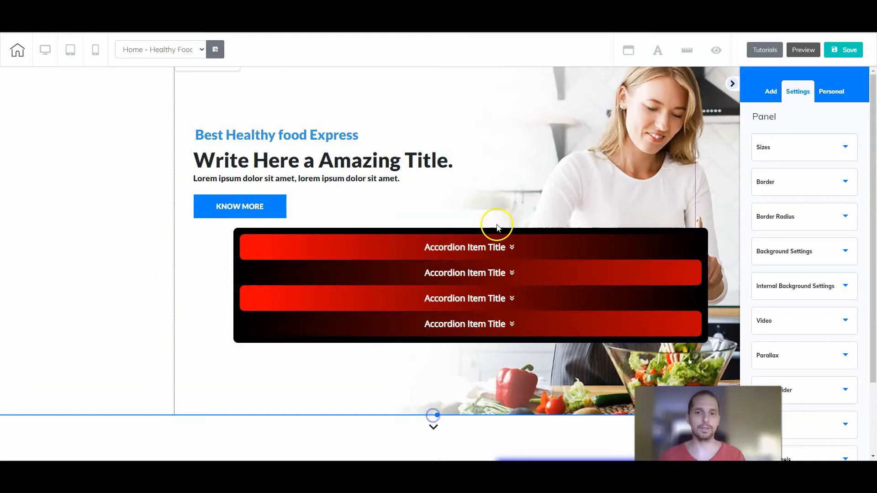
{"action": "scroll", "coordinate": [495, 225], "scroll_direction": "down", "scroll_amount": 2}
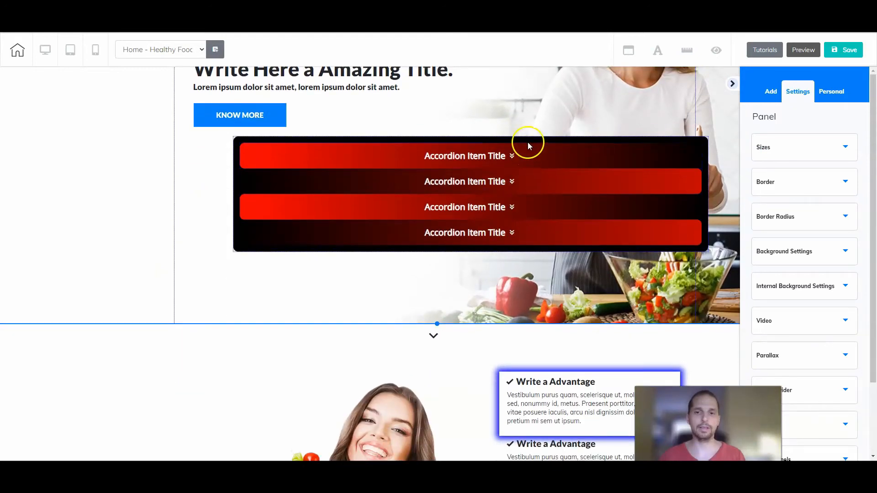
Move the accordion group left and slightly down beneath the KNOW MORE button, and expand its first item.
{"action": "left_click_drag", "start_coordinate": [528, 140], "coordinate": [476, 154]}
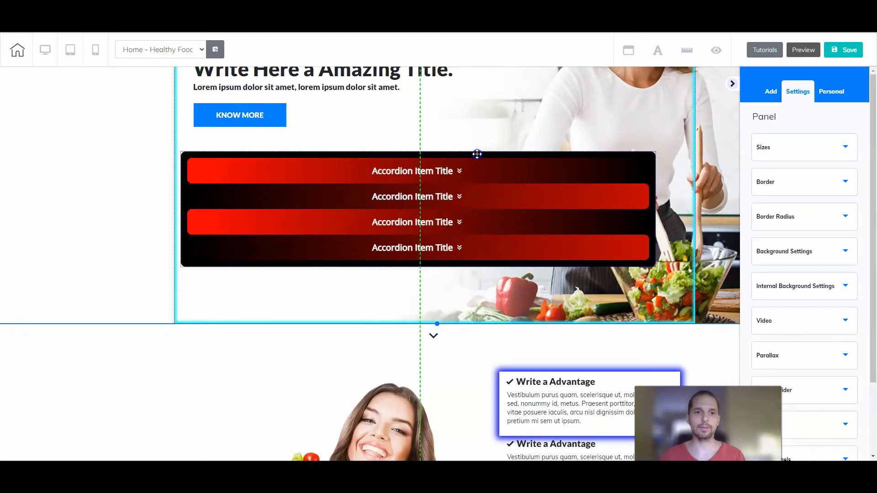
{"action": "left_click", "coordinate": [442, 178]}
{"action": "left_click", "coordinate": [428, 177]}
{"action": "scroll", "coordinate": [429, 183], "scroll_direction": "down", "scroll_amount": 1}
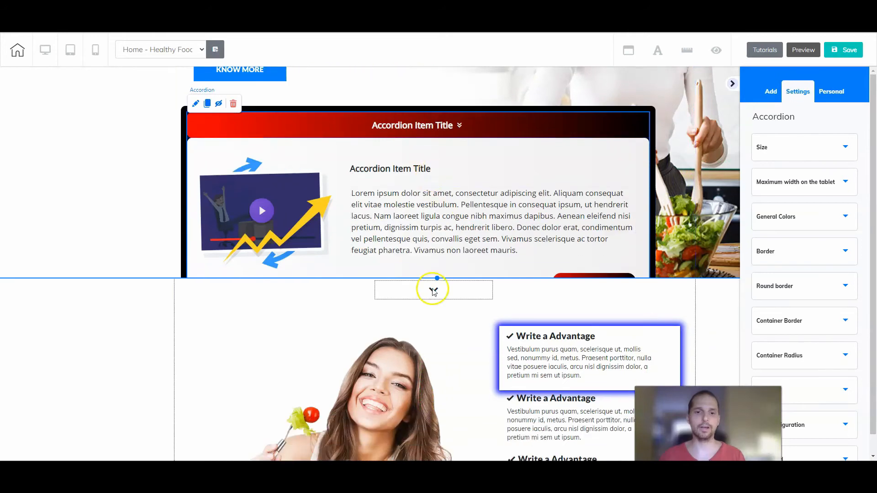
Extend the title panel further down for the expanded accordion content, and try opening and closing the first two items.
{"action": "left_click_drag", "start_coordinate": [434, 280], "coordinate": [449, 389]}
{"action": "left_click", "coordinate": [432, 131]}
{"action": "left_click", "coordinate": [432, 132]}
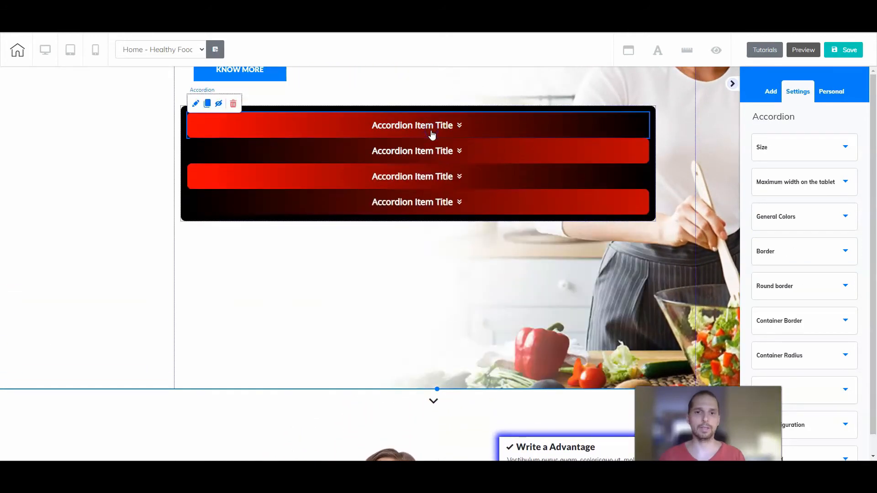
{"action": "left_click", "coordinate": [429, 154]}
{"action": "left_click", "coordinate": [429, 156]}
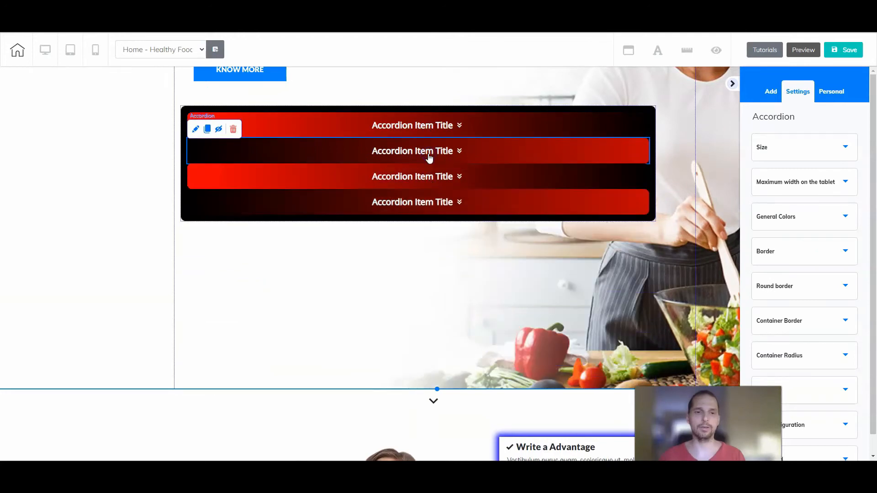
Narrow the accordion group to about half its width so it ends before the kitchen photo.
{"action": "scroll", "coordinate": [513, 196], "scroll_direction": "up", "scroll_amount": 2}
{"action": "left_click_drag", "start_coordinate": [648, 314], "coordinate": [430, 372]}
{"action": "left_click", "coordinate": [309, 209]}
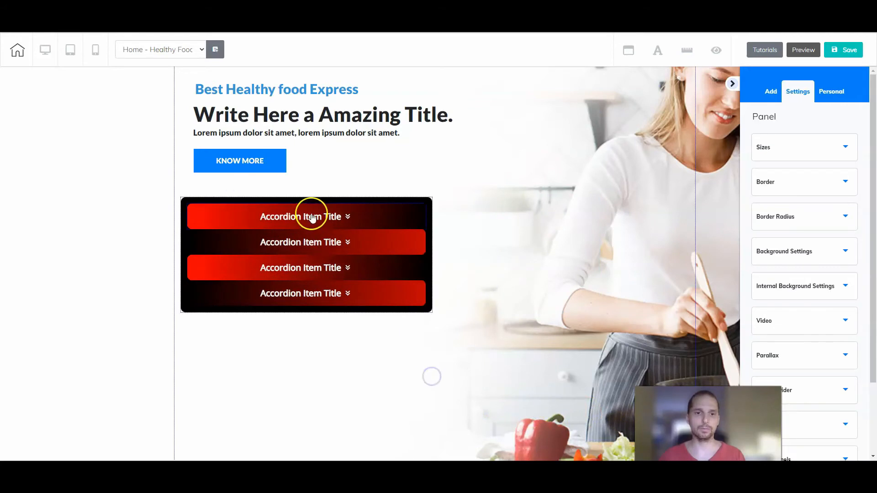
Compare the settings and controls of the accordion group with those of its first three individual items.
{"action": "left_click", "coordinate": [334, 203]}
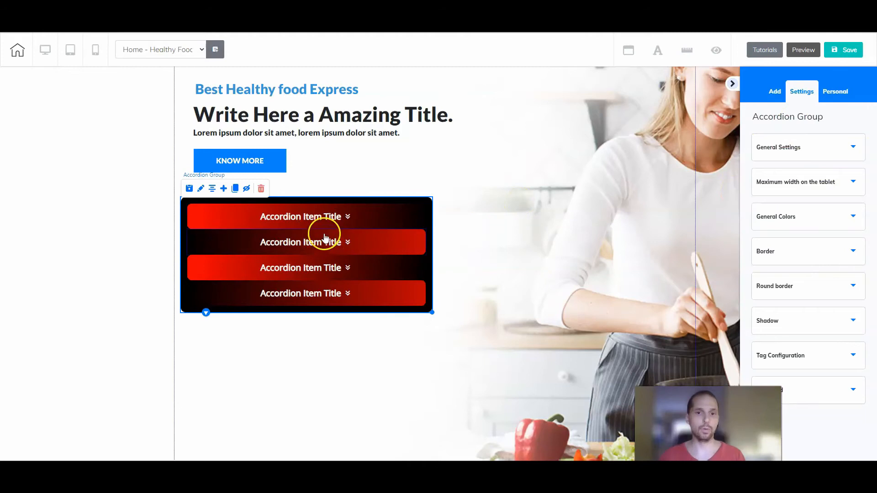
{"action": "left_click", "coordinate": [337, 219]}
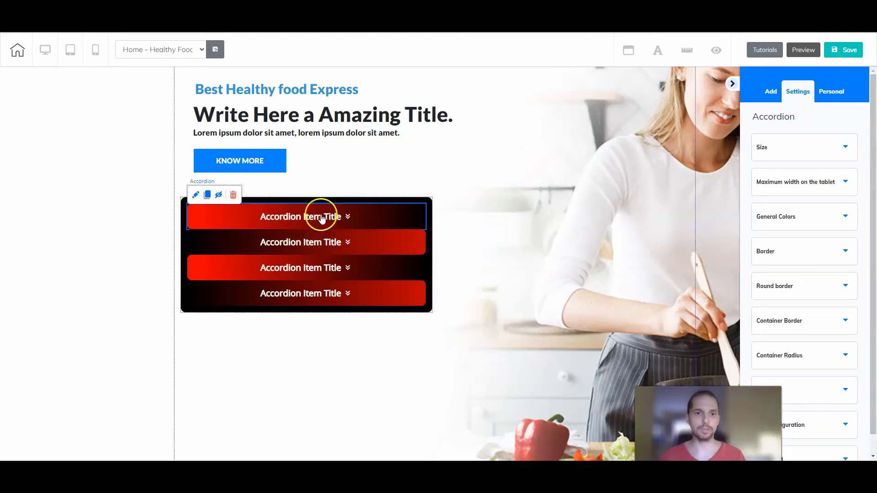
{"action": "left_click", "coordinate": [334, 242]}
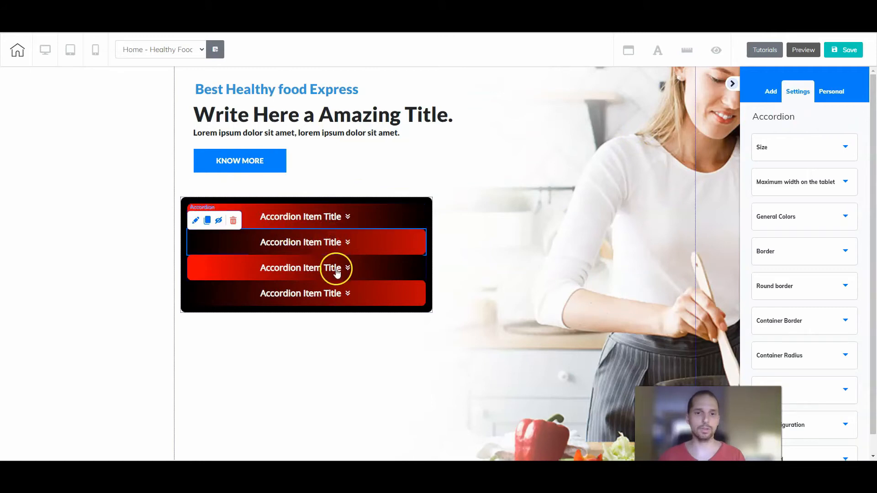
{"action": "left_click", "coordinate": [337, 273]}
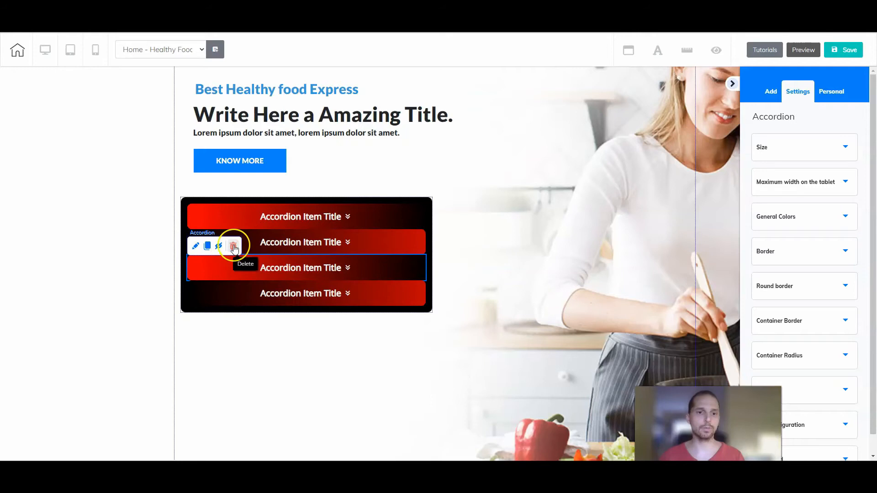
Delete the entire accordion group from the "Write Here a Amazing Title." panel.
{"action": "left_click", "coordinate": [397, 202]}
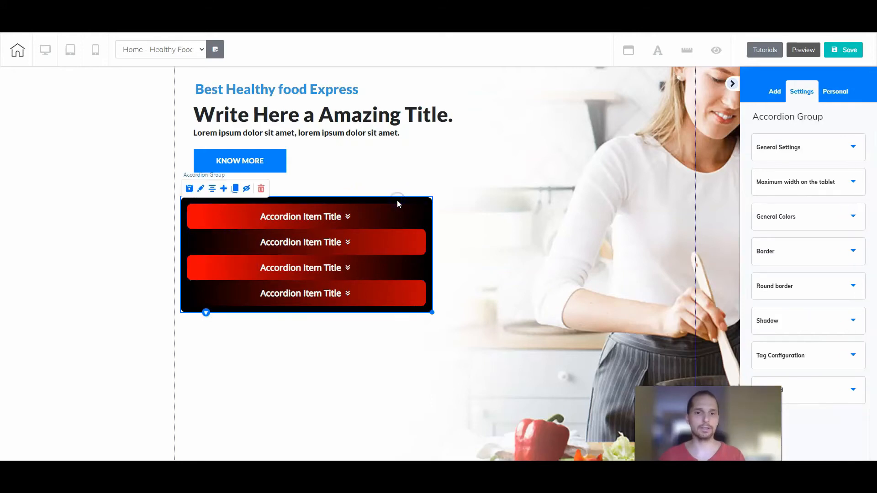
{"action": "left_click", "coordinate": [262, 189]}
{"action": "left_click", "coordinate": [478, 256]}
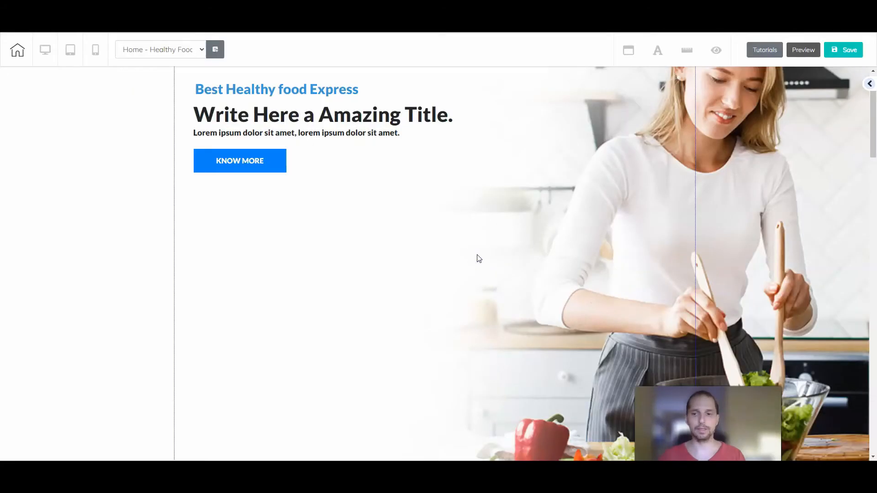
Reduce the height of the "Write Here a Amazing Title." panel so it ends just below the KNOW MORE button.
{"action": "scroll", "coordinate": [473, 382], "scroll_direction": "down", "scroll_amount": 2}
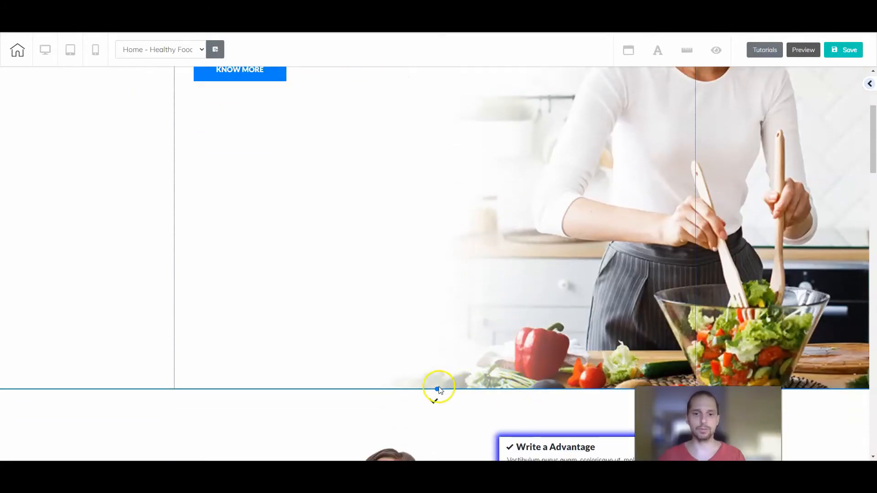
{"action": "left_click_drag", "start_coordinate": [440, 388], "coordinate": [447, 102]}
{"action": "scroll", "coordinate": [447, 110], "scroll_direction": "up", "scroll_amount": 4}
{"action": "scroll", "coordinate": [447, 115], "scroll_direction": "down", "scroll_amount": 1}
{"action": "scroll", "coordinate": [447, 116], "scroll_direction": "up", "scroll_amount": 1}
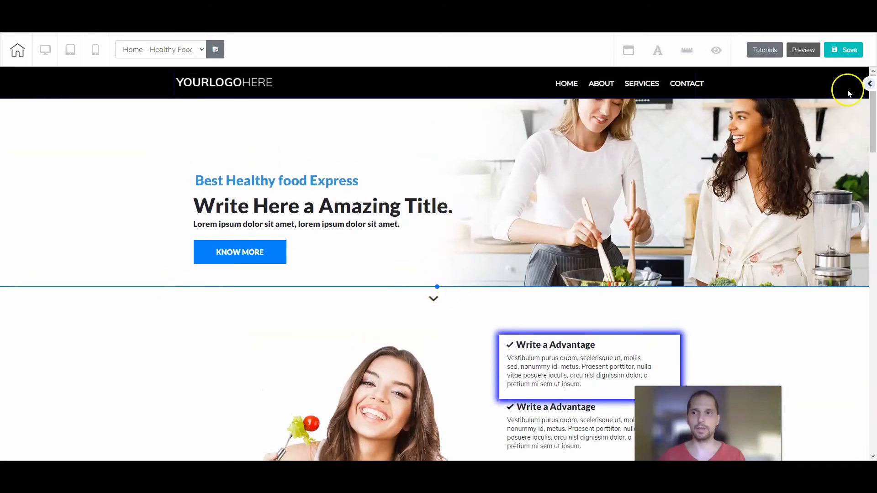
Add an animated progress bar above the photo of the smiling woman and enlarge it slightly.
{"action": "left_click", "coordinate": [869, 84]}
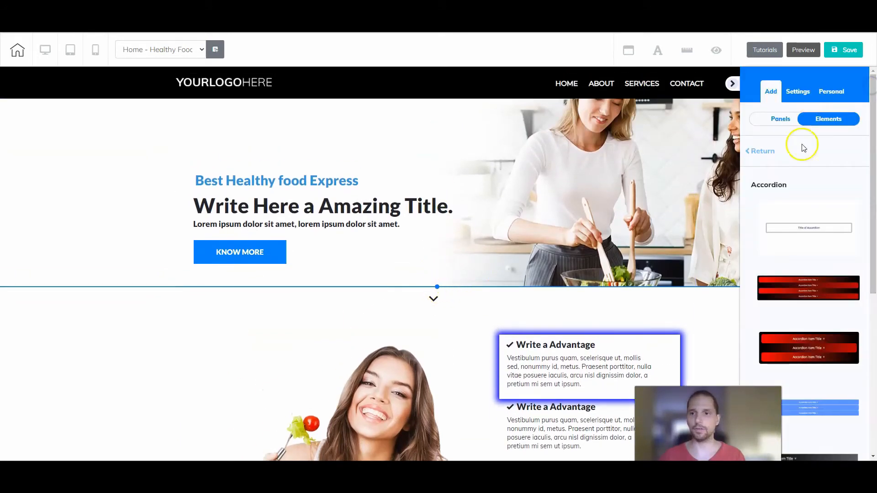
{"action": "left_click", "coordinate": [757, 151]}
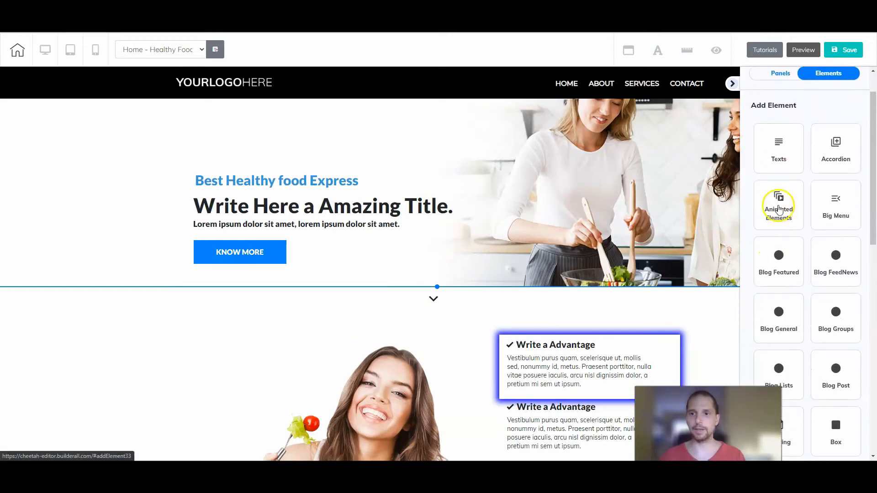
{"action": "left_click", "coordinate": [774, 247]}
{"action": "left_click_drag", "start_coordinate": [784, 237], "coordinate": [255, 331]}
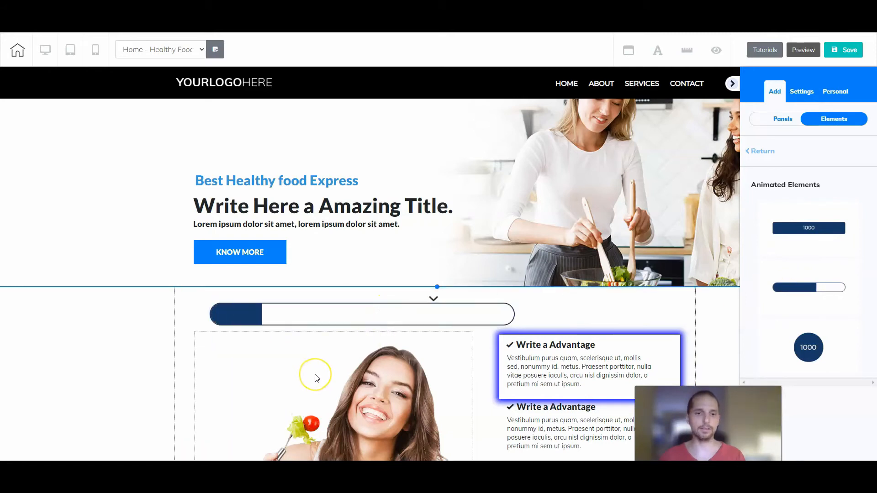
{"action": "left_click", "coordinate": [336, 315]}
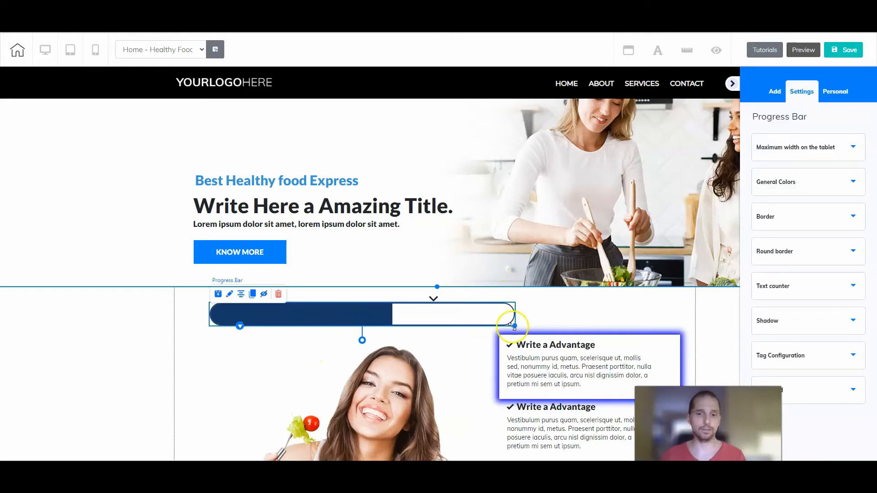
{"action": "mouse_move", "coordinate": [515, 325]}
{"action": "left_mouse_down"}
{"action": "mouse_move", "coordinate": [594, 326]}
{"action": "mouse_move", "coordinate": [497, 333]}
{"action": "mouse_move", "coordinate": [421, 358]}
{"action": "mouse_move", "coordinate": [442, 321]}
{"action": "mouse_move", "coordinate": [451, 328]}
{"action": "mouse_move", "coordinate": [536, 319]}
{"action": "mouse_move", "coordinate": [561, 339]}
{"action": "mouse_move", "coordinate": [518, 331]}
{"action": "left_mouse_up"}
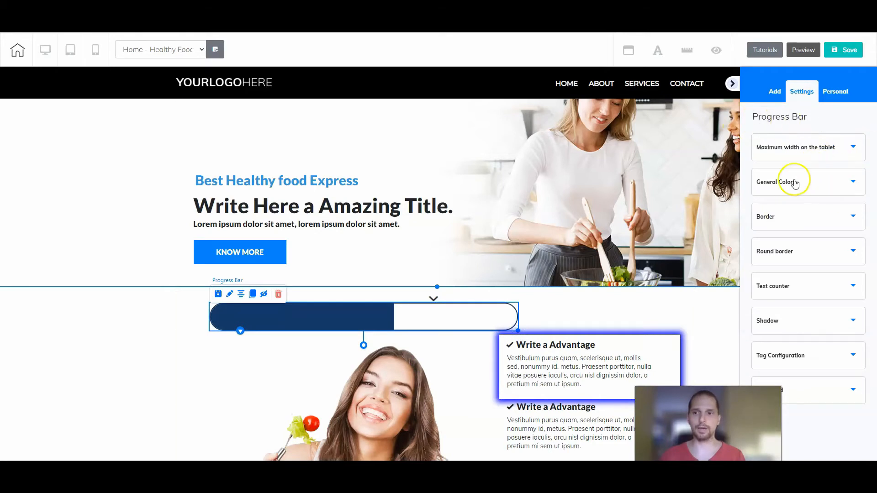
Review the progress bar's text counter settings and delete the bar from the page.
{"action": "left_click", "coordinate": [793, 285]}
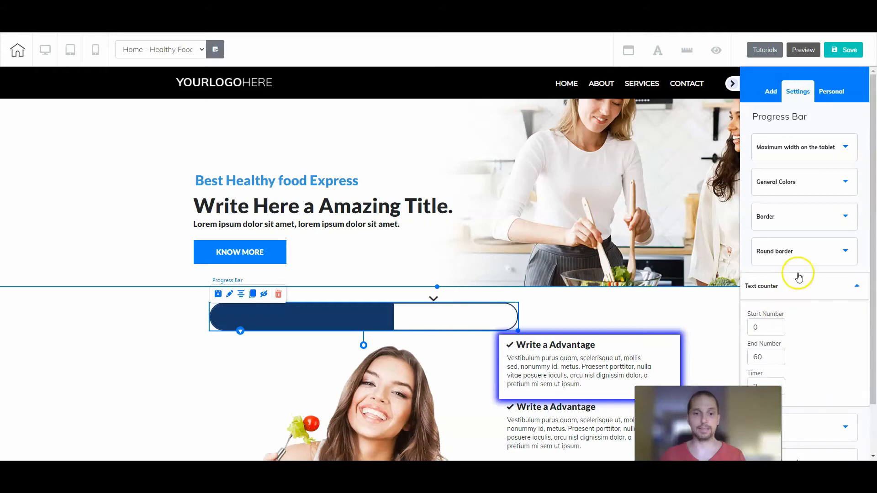
{"action": "scroll", "coordinate": [799, 276], "scroll_direction": "down", "scroll_amount": 1}
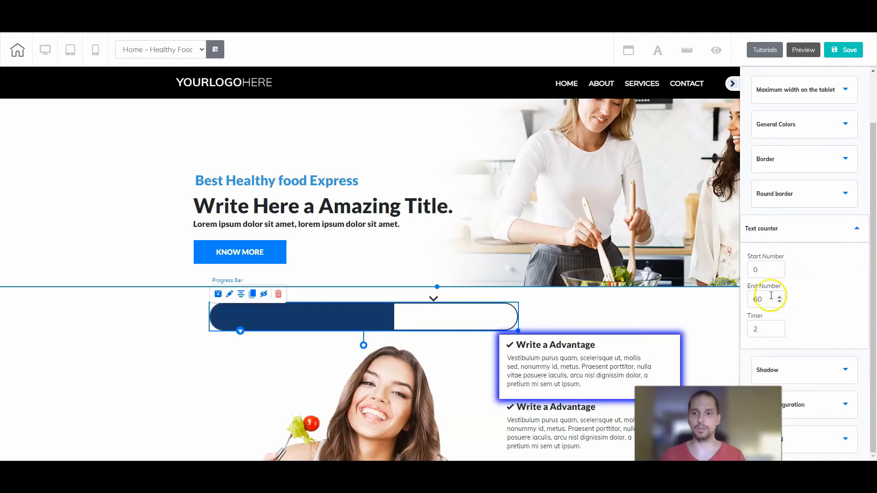
{"action": "left_click", "coordinate": [770, 227]}
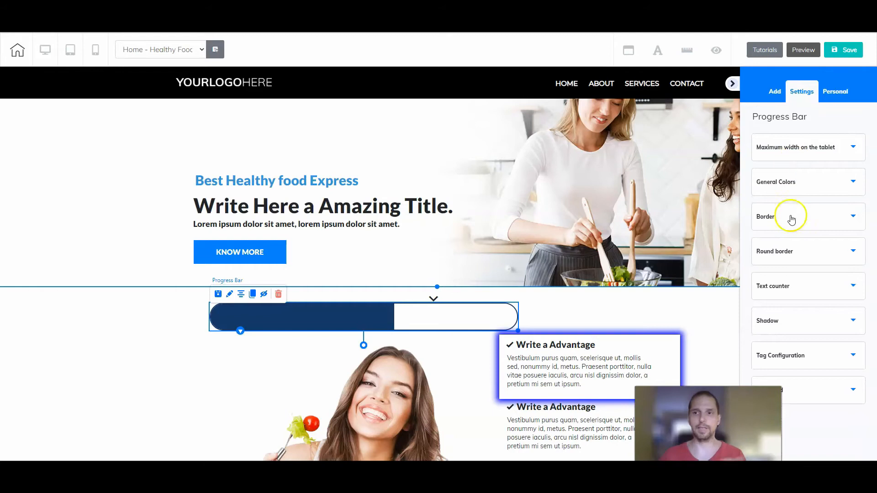
{"action": "left_click", "coordinate": [278, 294]}
{"action": "left_click", "coordinate": [496, 257]}
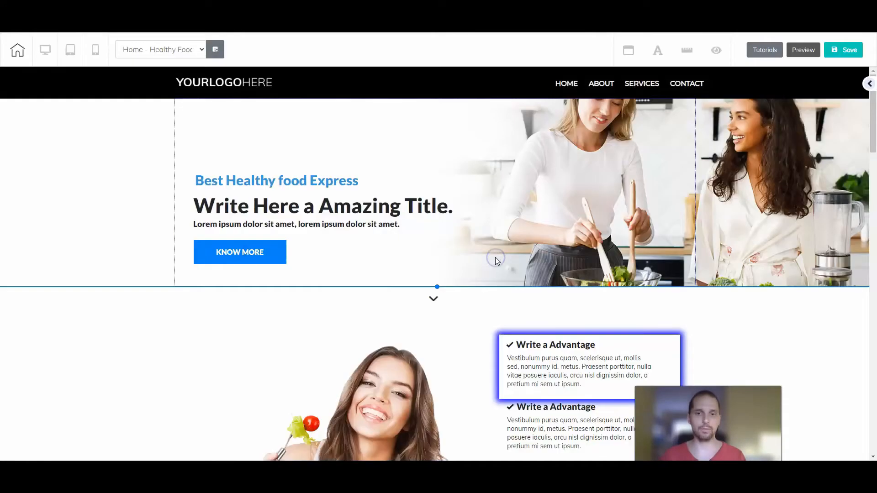
Look through the blog and booking element types and examine the available box styles.
{"action": "left_click", "coordinate": [868, 83]}
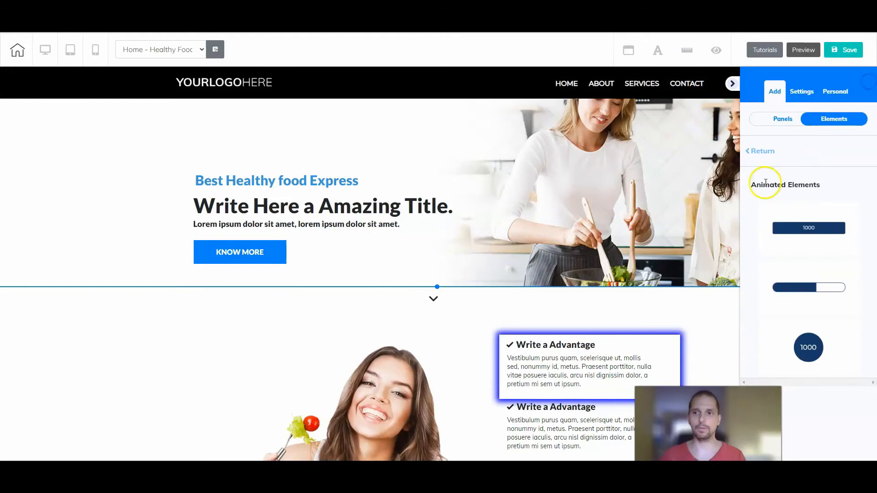
{"action": "left_click", "coordinate": [764, 151]}
{"action": "scroll", "coordinate": [779, 187], "scroll_direction": "down", "scroll_amount": 3}
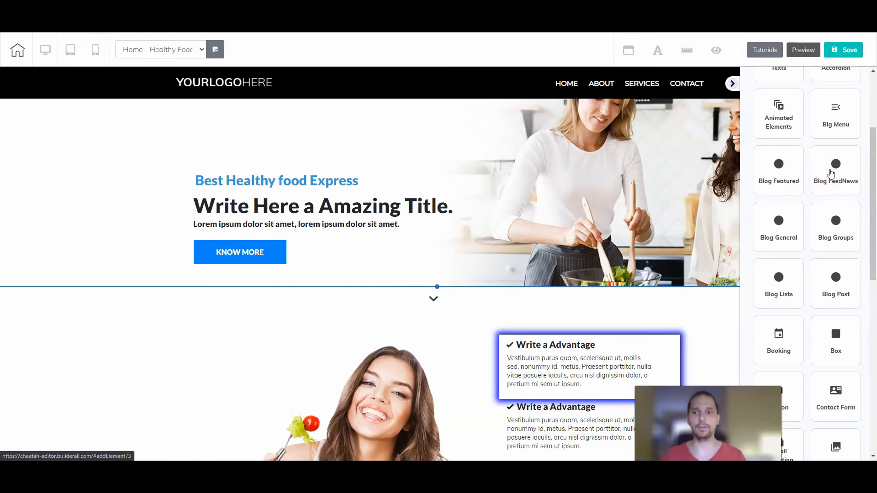
{"action": "scroll", "coordinate": [809, 240], "scroll_direction": "down", "scroll_amount": 3}
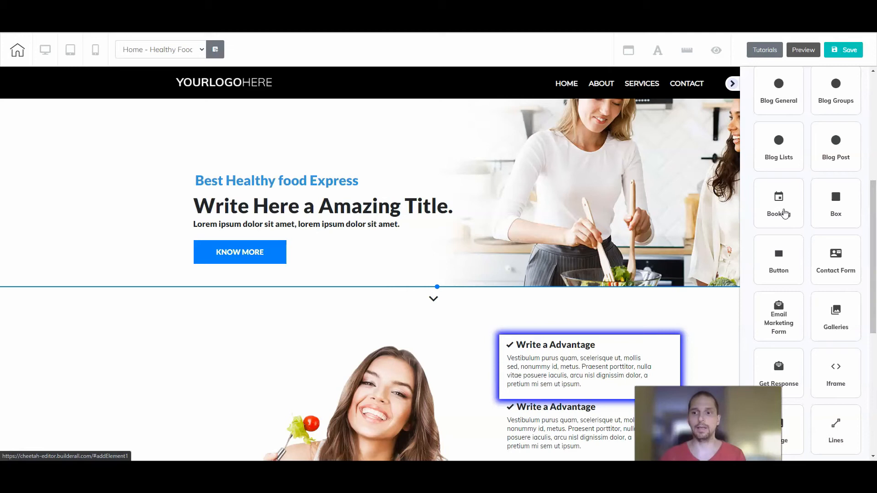
{"action": "left_click", "coordinate": [784, 213]}
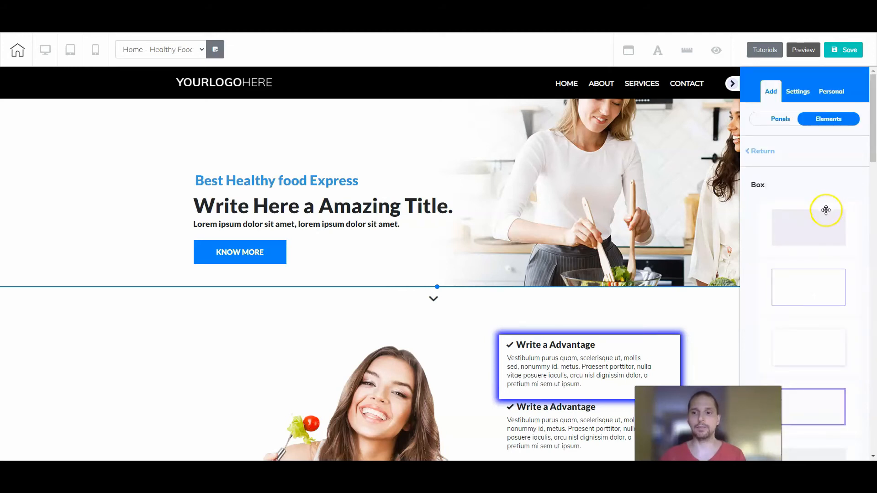
{"action": "left_click_drag", "start_coordinate": [830, 384], "coordinate": [544, 344]}
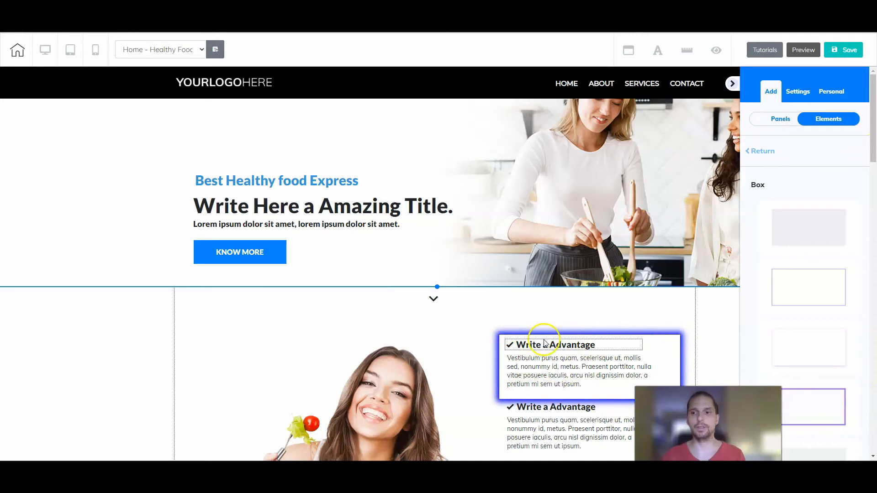
{"action": "scroll", "coordinate": [821, 250], "scroll_direction": "down", "scroll_amount": 3}
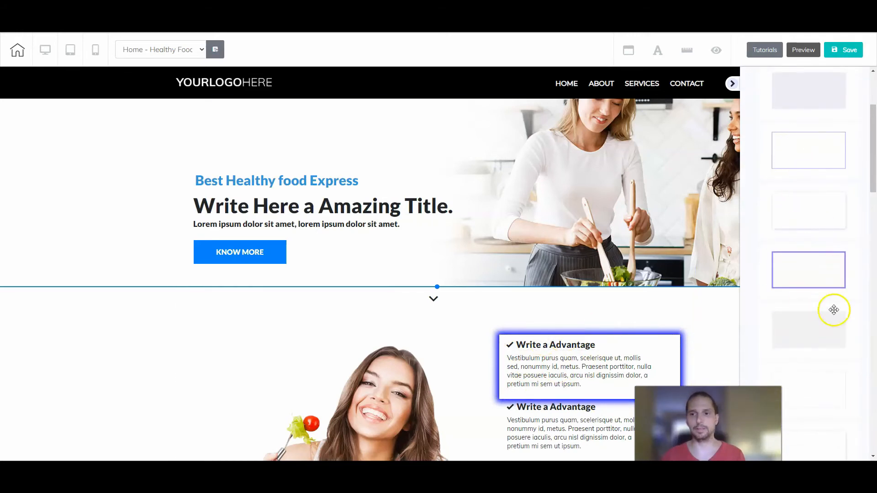
{"action": "scroll", "coordinate": [816, 243], "scroll_direction": "up", "scroll_amount": 3}
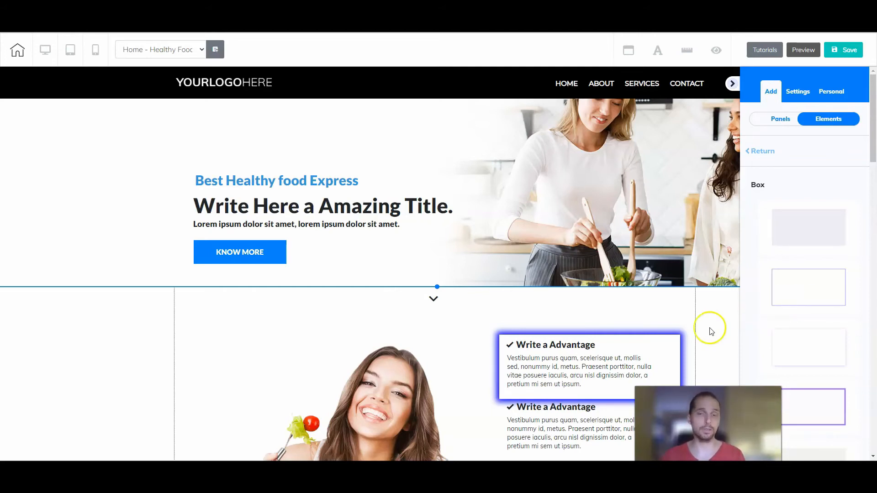
Browse the remaining element types, from contact forms and galleries to lines, timers and video galleries.
{"action": "left_click", "coordinate": [754, 158]}
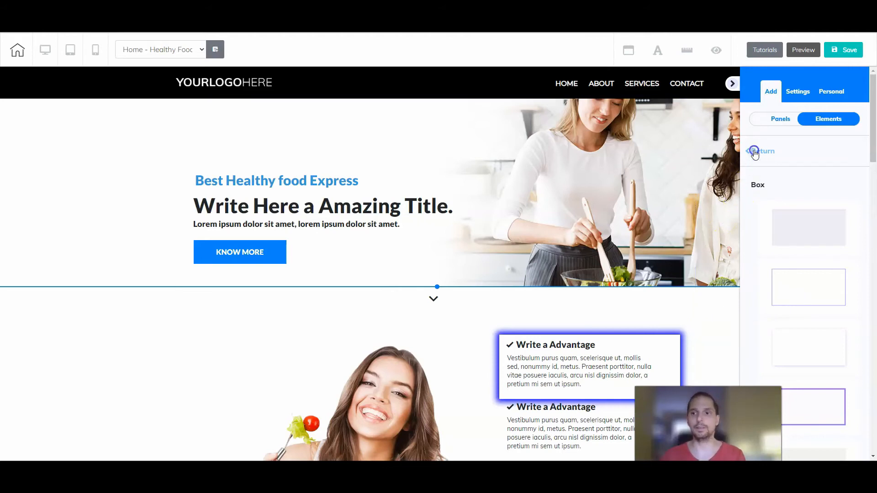
{"action": "scroll", "coordinate": [833, 313], "scroll_direction": "down", "scroll_amount": 6}
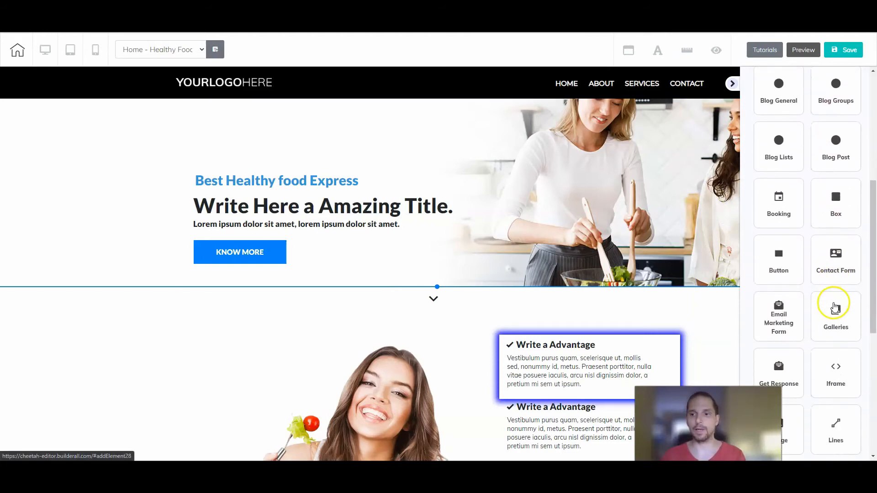
{"action": "scroll", "coordinate": [782, 268], "scroll_direction": "down", "scroll_amount": 1}
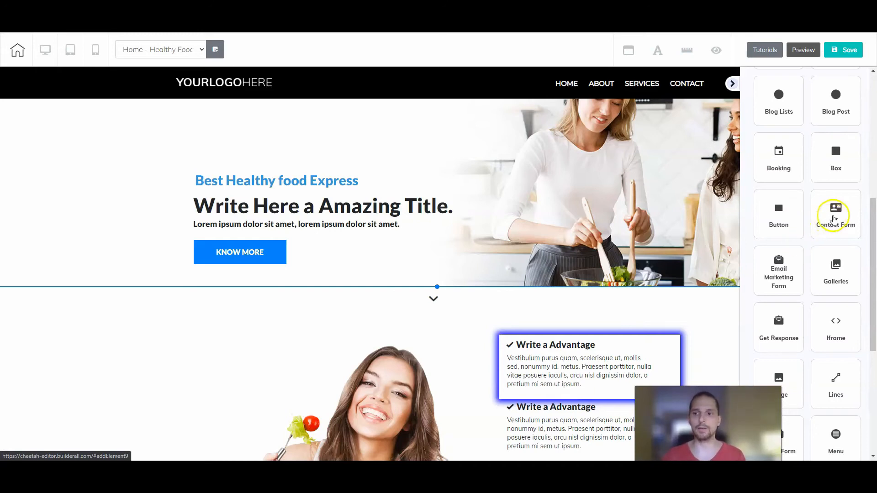
{"action": "scroll", "coordinate": [836, 224], "scroll_direction": "down", "scroll_amount": 1}
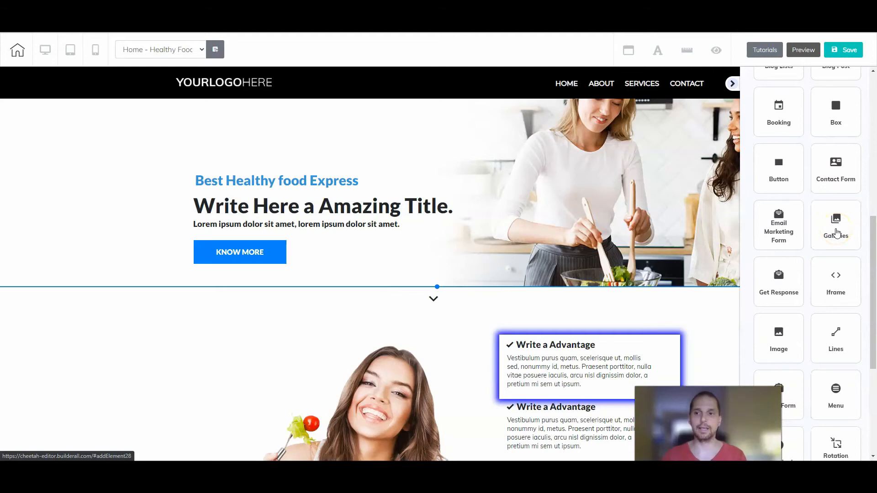
{"action": "scroll", "coordinate": [836, 231], "scroll_direction": "down", "scroll_amount": 2}
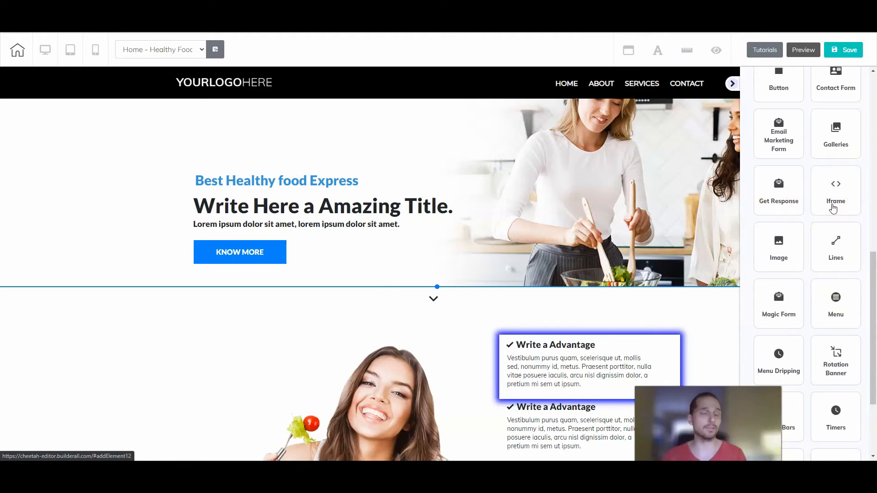
{"action": "scroll", "coordinate": [835, 219], "scroll_direction": "down", "scroll_amount": 2}
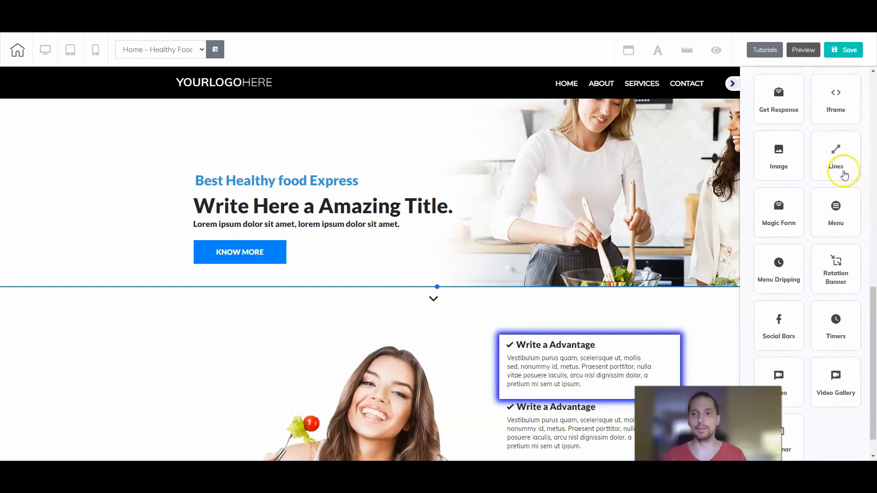
Add a vertical line across the "Write Here a Amazing Title." heading and rotate it counterclockwise into a diagonal.
{"action": "left_click", "coordinate": [835, 155]}
{"action": "left_click_drag", "start_coordinate": [805, 220], "coordinate": [234, 342]}
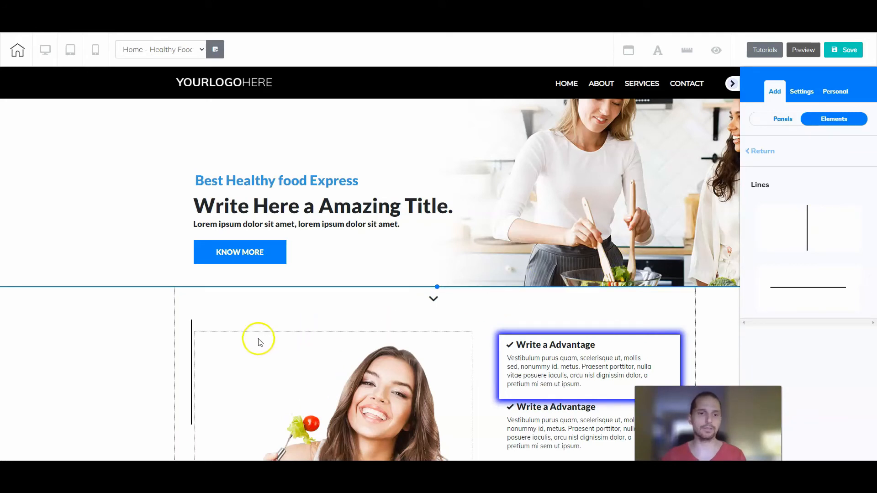
{"action": "left_click", "coordinate": [190, 321]}
{"action": "left_click_drag", "start_coordinate": [191, 322], "coordinate": [388, 138]}
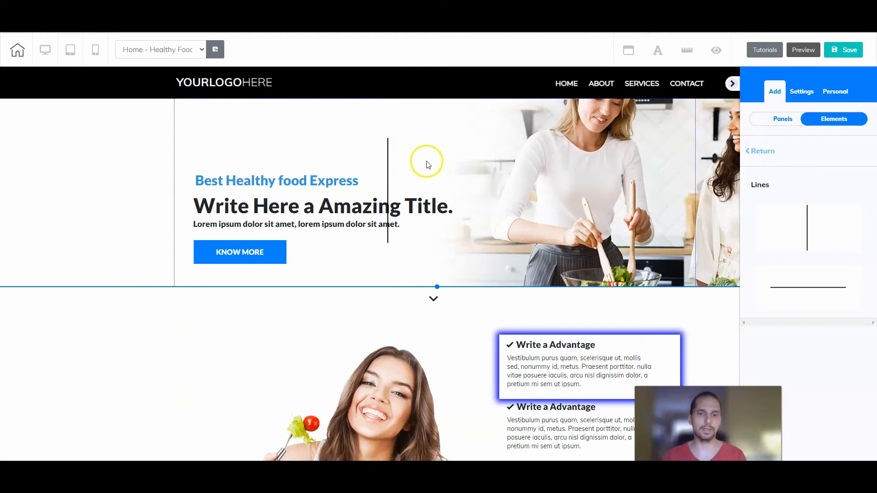
{"action": "left_click", "coordinate": [389, 157]}
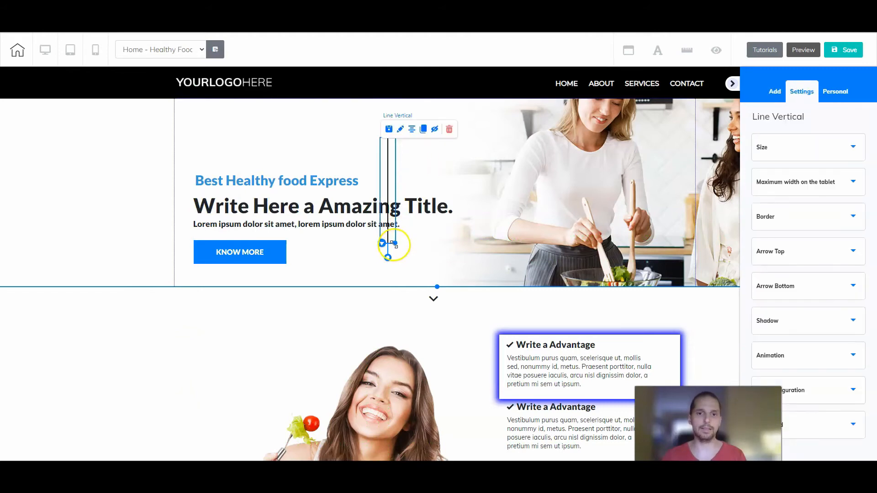
{"action": "left_click_drag", "start_coordinate": [387, 258], "coordinate": [429, 236]}
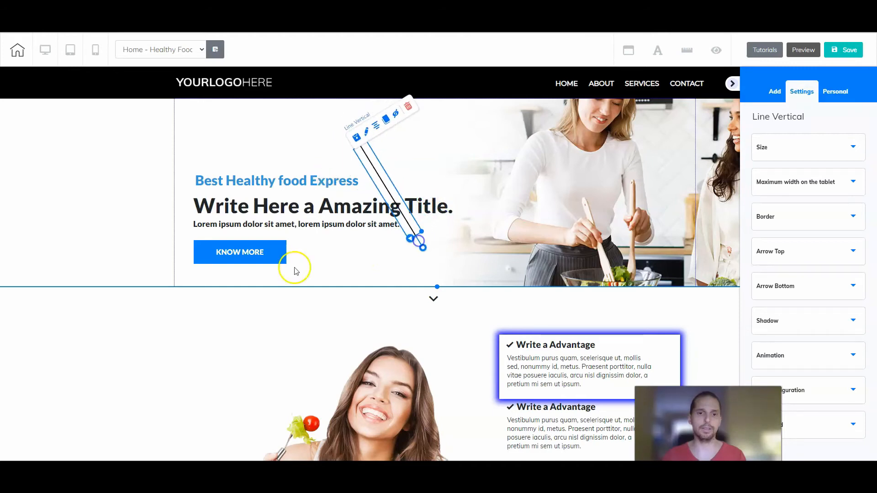
Rotate the KNOW MORE button slightly counterclockwise so it slopes upward to the right.
{"action": "left_click", "coordinate": [255, 252]}
{"action": "left_click", "coordinate": [239, 279]}
{"action": "mouse_move", "coordinate": [241, 282]}
{"action": "left_mouse_down"}
{"action": "mouse_move", "coordinate": [246, 277]}
{"action": "mouse_move", "coordinate": [196, 273]}
{"action": "mouse_move", "coordinate": [238, 277]}
{"action": "mouse_move", "coordinate": [228, 279]}
{"action": "mouse_move", "coordinate": [284, 258]}
{"action": "mouse_move", "coordinate": [245, 277]}
{"action": "left_mouse_up"}
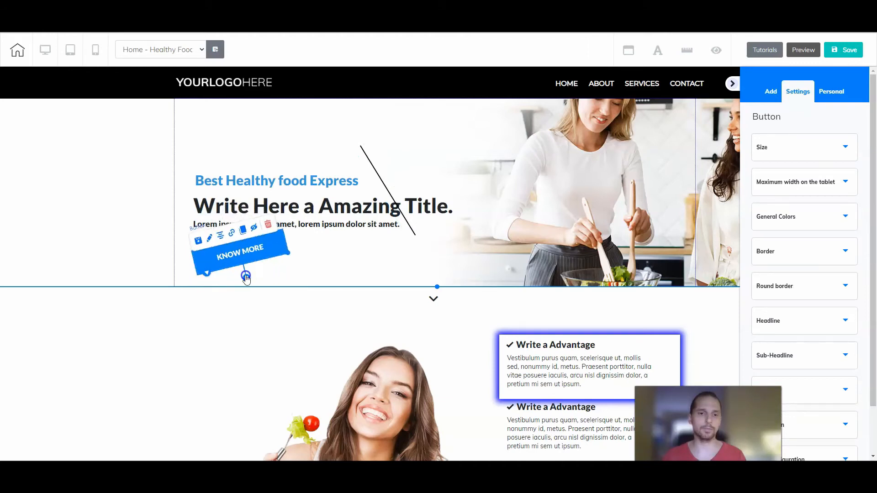
{"action": "left_click", "coordinate": [324, 253]}
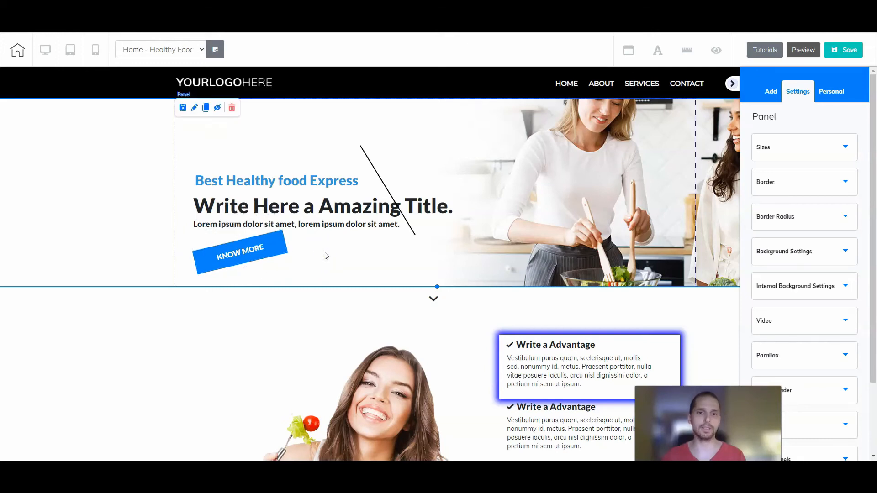
{"action": "left_click", "coordinate": [397, 254]}
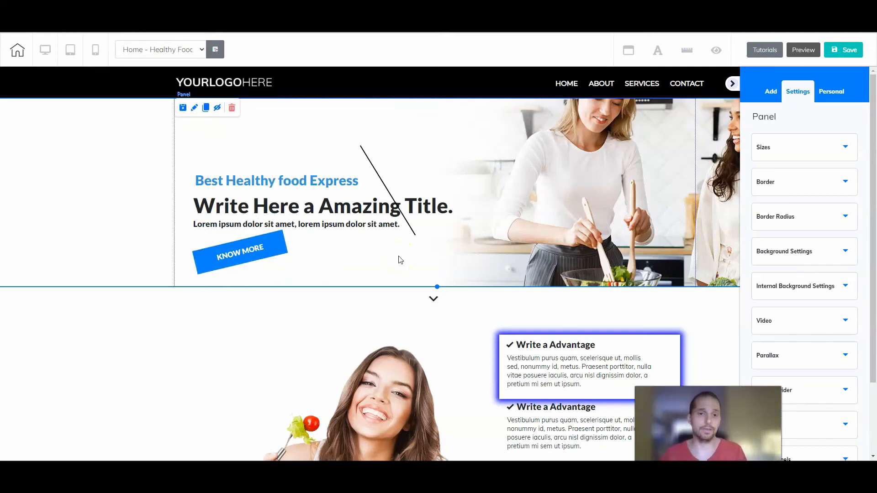
Move the "Best Healthy food Express" text higher above the title and tilt it upward to the right.
{"action": "left_click", "coordinate": [303, 180]}
{"action": "left_click", "coordinate": [297, 185]}
{"action": "left_click_drag", "start_coordinate": [297, 185], "coordinate": [295, 148]}
{"action": "left_click", "coordinate": [293, 175]}
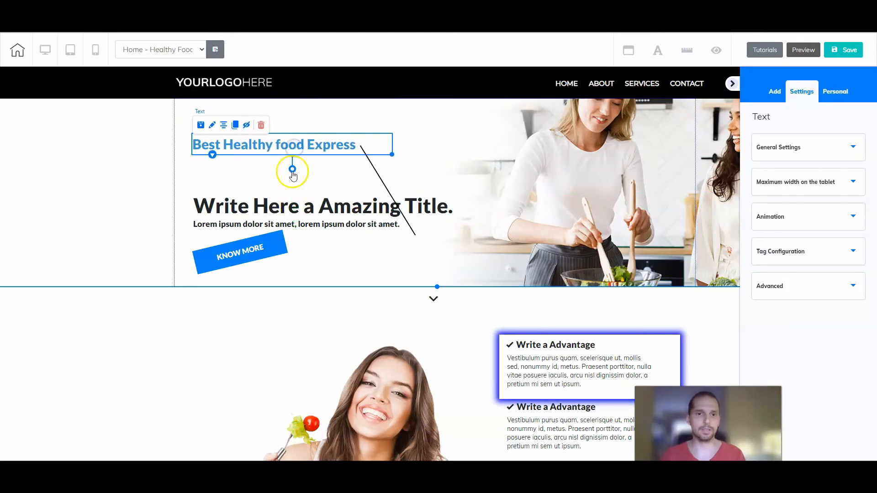
{"action": "left_click_drag", "start_coordinate": [293, 175], "coordinate": [301, 174]}
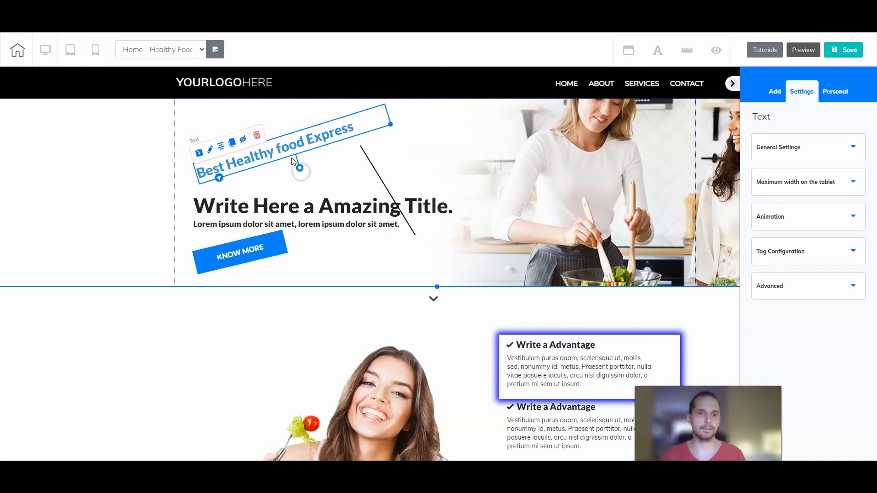
{"action": "left_click_drag", "start_coordinate": [293, 160], "coordinate": [297, 173]}
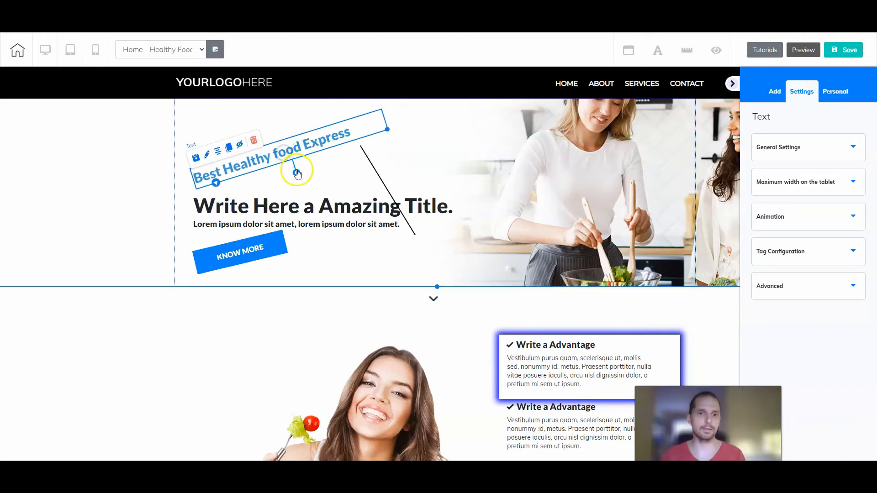
Tilt the "Write Here a Amazing Title." heading and the "Lorem ipsum" line below it upward to the right, adjusting their positions.
{"action": "left_click", "coordinate": [294, 208]}
{"action": "left_click_drag", "start_coordinate": [336, 233], "coordinate": [324, 181]}
{"action": "left_click_drag", "start_coordinate": [326, 218], "coordinate": [306, 235]}
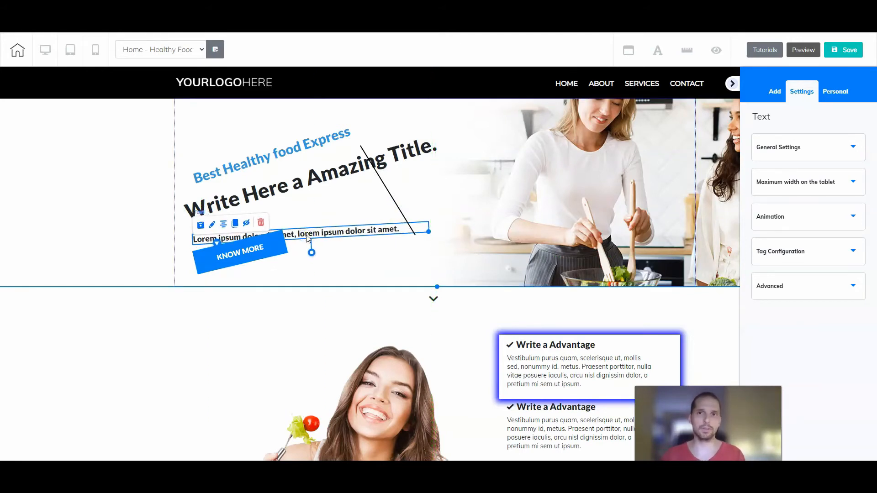
{"action": "left_click", "coordinate": [290, 229]}
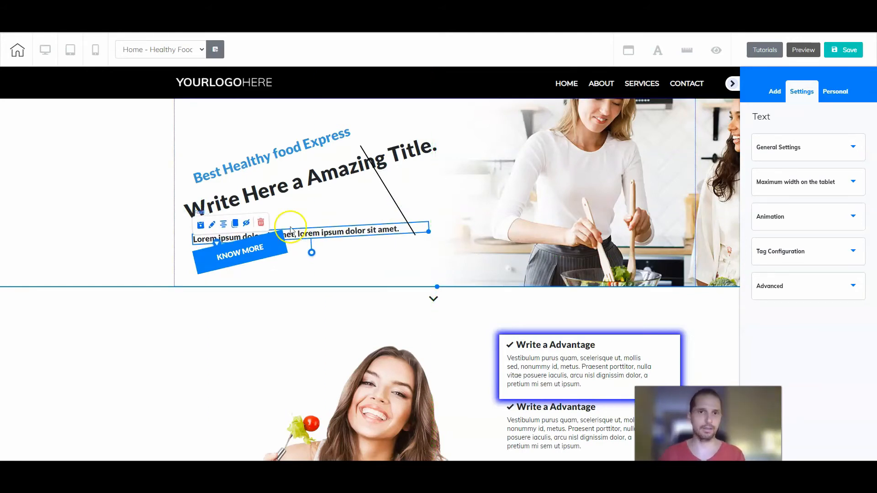
Browse the catalogue of elements that can be added and examine the ready-made menu designs.
{"action": "left_click", "coordinate": [771, 92]}
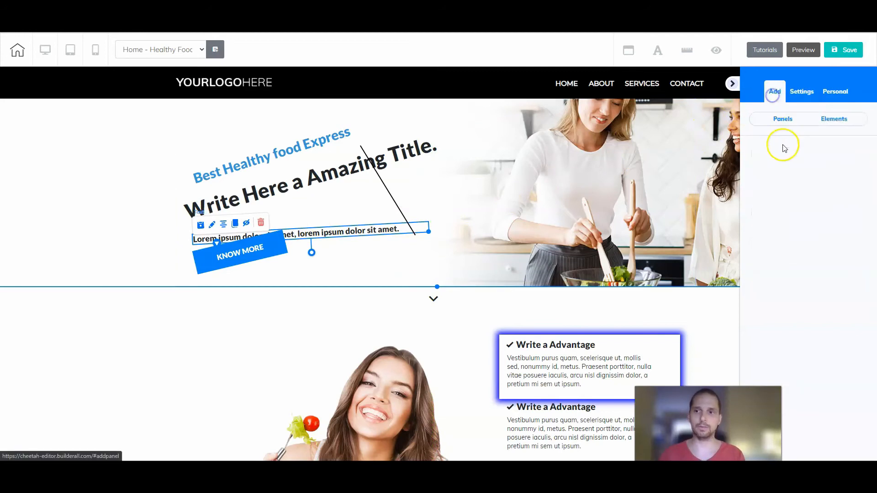
{"action": "left_click", "coordinate": [832, 119]}
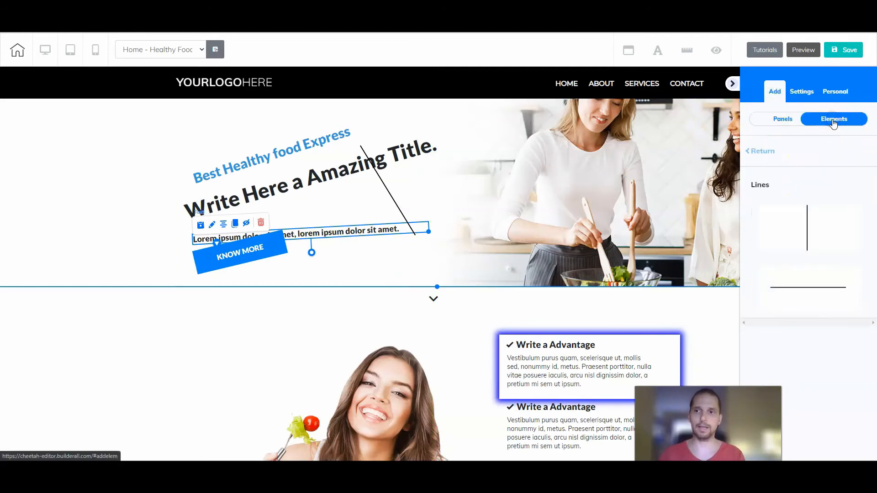
{"action": "left_click", "coordinate": [761, 151]}
{"action": "scroll", "coordinate": [796, 288], "scroll_direction": "down", "scroll_amount": 8}
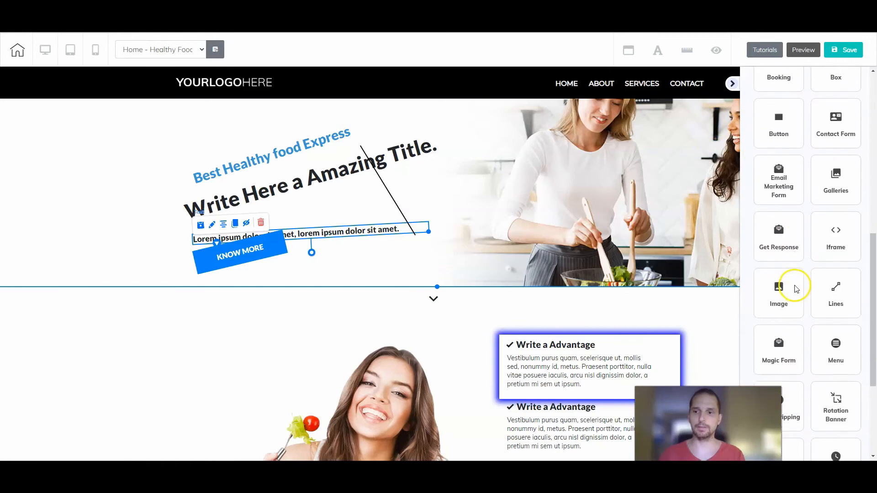
{"action": "scroll", "coordinate": [796, 288], "scroll_direction": "down", "scroll_amount": 2}
{"action": "scroll", "coordinate": [776, 214], "scroll_direction": "down", "scroll_amount": 1}
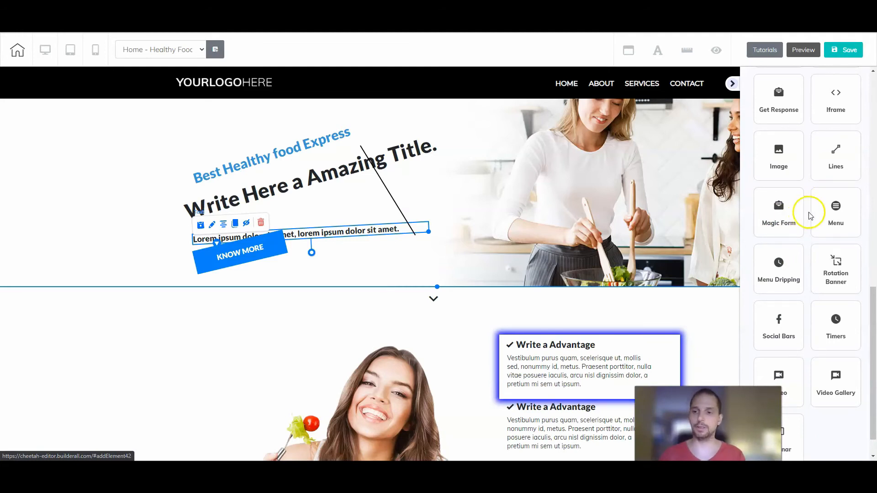
{"action": "left_click", "coordinate": [777, 268]}
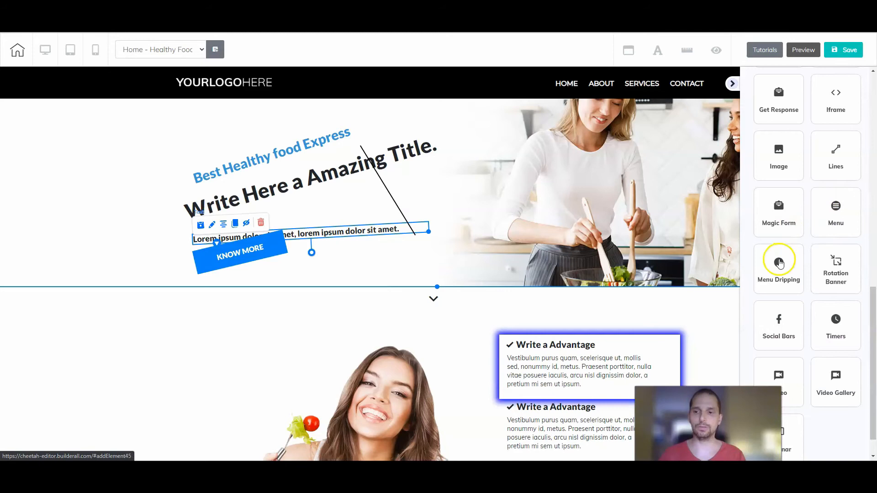
{"action": "left_click", "coordinate": [820, 195]}
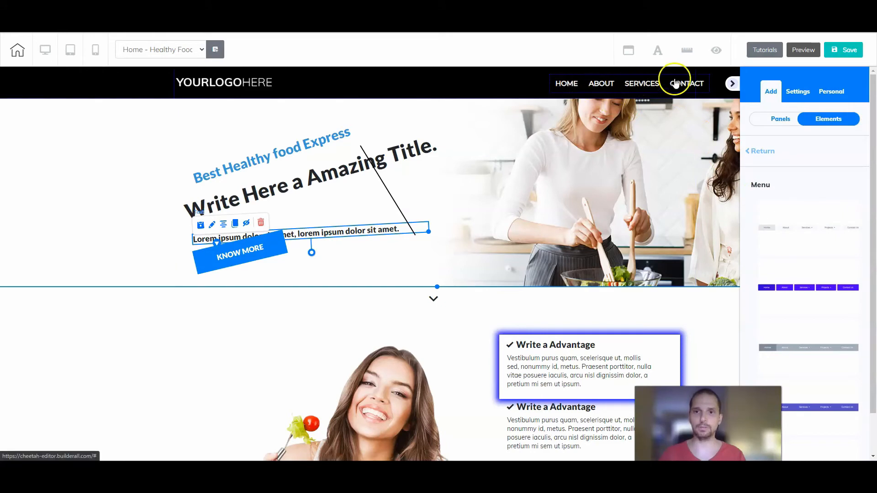
{"action": "left_click", "coordinate": [750, 151]}
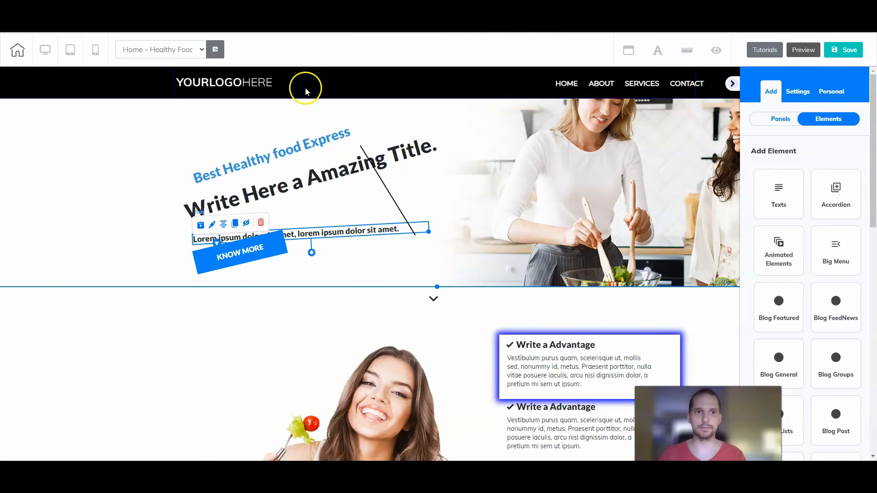
Set the height of the black header panel with the logo and menu to 69.
{"action": "left_click", "coordinate": [135, 84]}
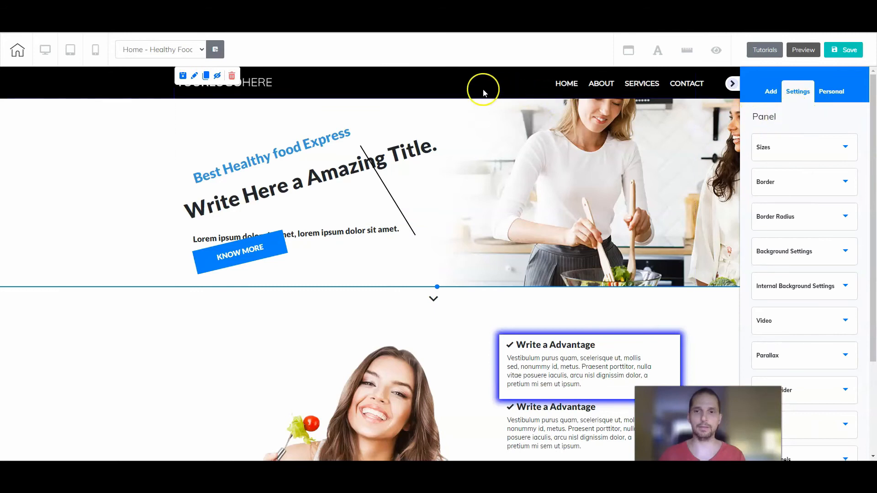
{"action": "left_click", "coordinate": [775, 148]}
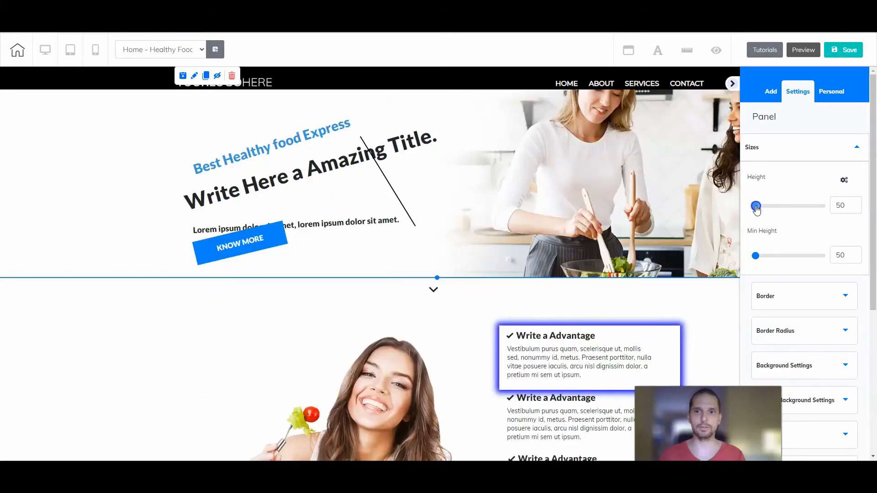
{"action": "left_click", "coordinate": [857, 204]}
{"action": "left_click", "coordinate": [857, 204]}
{"action": "left_click", "coordinate": [857, 203]}
{"action": "left_click", "coordinate": [857, 204]}
{"action": "left_click", "coordinate": [857, 203]}
{"action": "left_click", "coordinate": [857, 204]}
{"action": "left_click", "coordinate": [857, 204]}
{"action": "left_click", "coordinate": [857, 204]}
{"action": "left_click", "coordinate": [857, 204]}
{"action": "left_click", "coordinate": [857, 204]}
{"action": "left_click", "coordinate": [857, 204]}
{"action": "left_click", "coordinate": [857, 204]}
{"action": "left_click", "coordinate": [857, 204]}
{"action": "left_click", "coordinate": [857, 204]}
{"action": "left_click", "coordinate": [857, 204]}
{"action": "left_click", "coordinate": [857, 203]}
{"action": "left_click", "coordinate": [857, 204]}
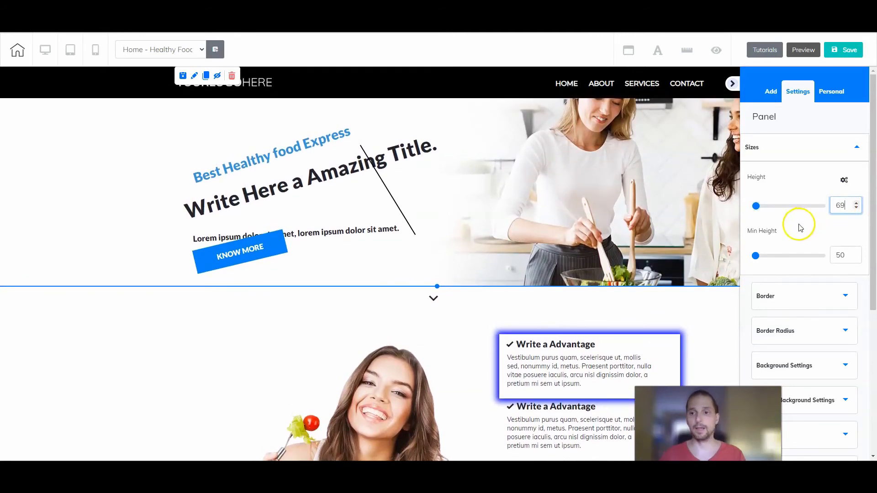
Add a social bar with Facebook, Twitter, Instagram and LinkedIn icons at the upper left of the panel below the hero section.
{"action": "left_click", "coordinate": [771, 91]}
{"action": "left_click", "coordinate": [836, 119]}
{"action": "scroll", "coordinate": [804, 279], "scroll_direction": "down", "scroll_amount": 12}
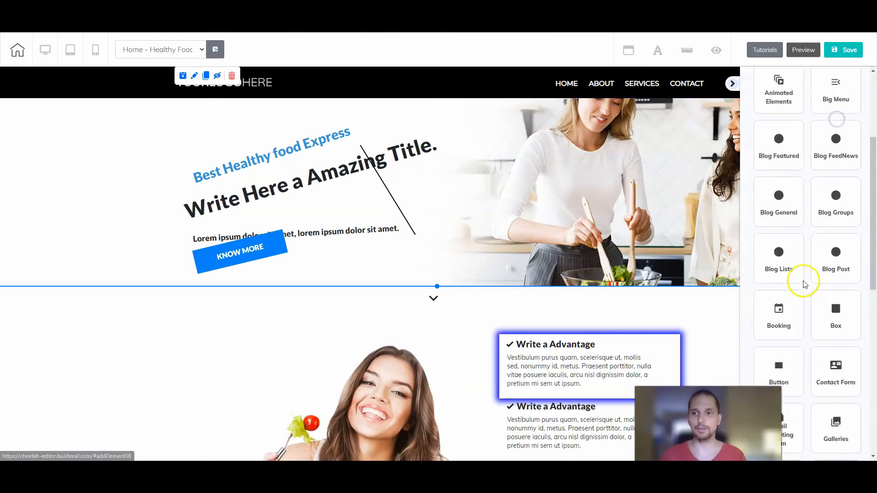
{"action": "left_click", "coordinate": [779, 295]}
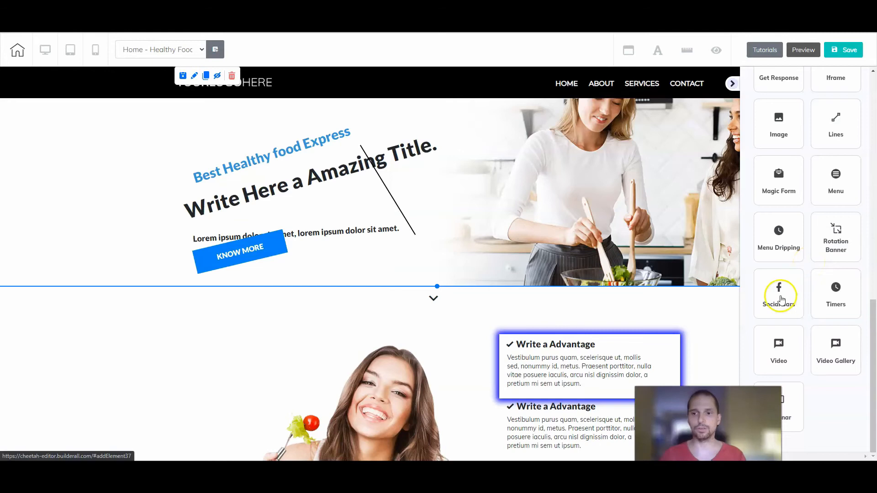
{"action": "left_click_drag", "start_coordinate": [799, 233], "coordinate": [233, 328]}
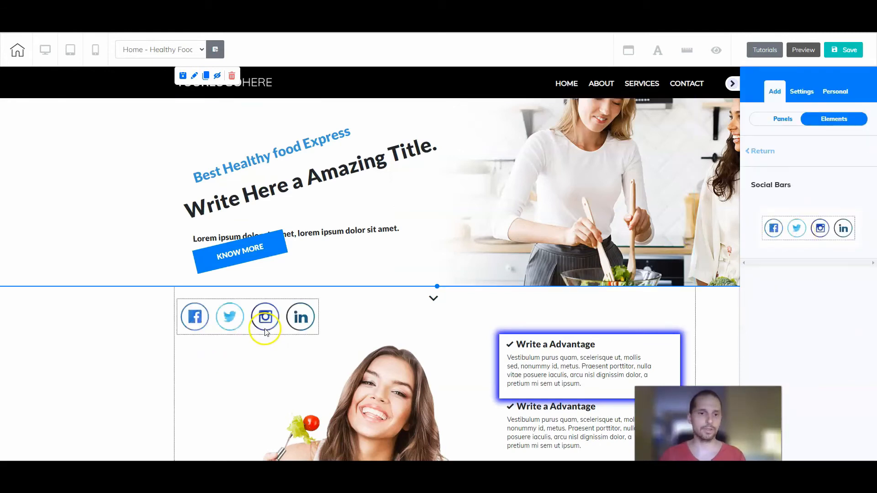
Try the vertical orientation on the social bar and switch it back to horizontal.
{"action": "left_click", "coordinate": [293, 327]}
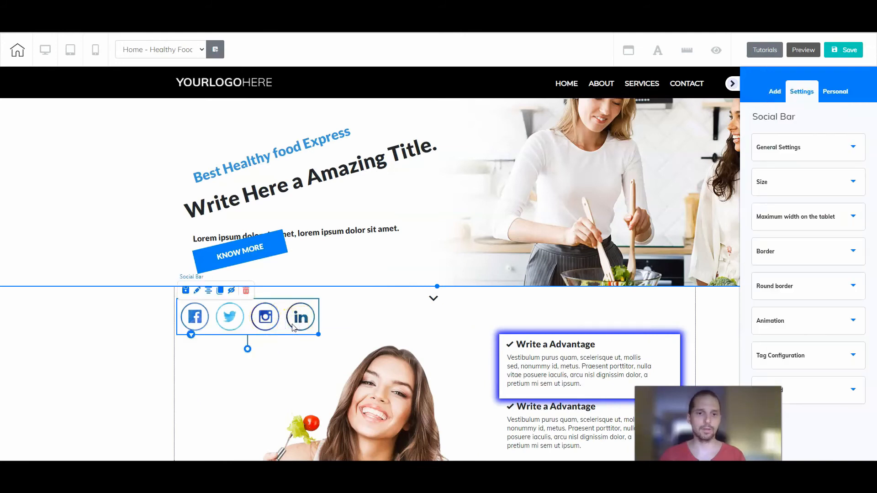
{"action": "left_click", "coordinate": [807, 154]}
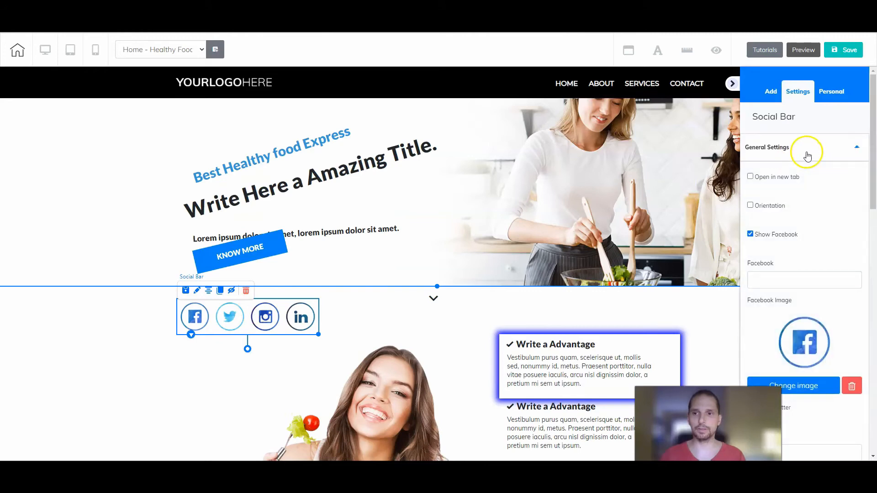
{"action": "left_click", "coordinate": [750, 205]}
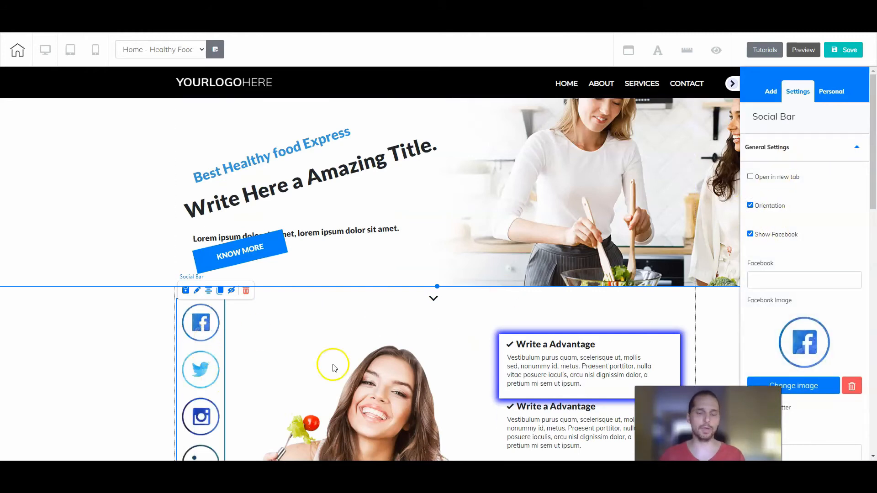
{"action": "left_click", "coordinate": [750, 205]}
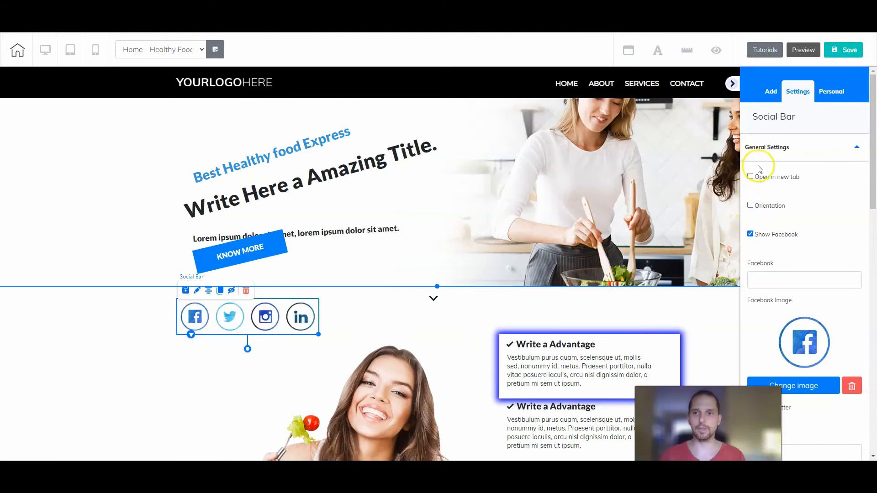
{"action": "left_click", "coordinate": [767, 150]}
Look through the video providers available as page elements.
{"action": "left_click", "coordinate": [775, 104]}
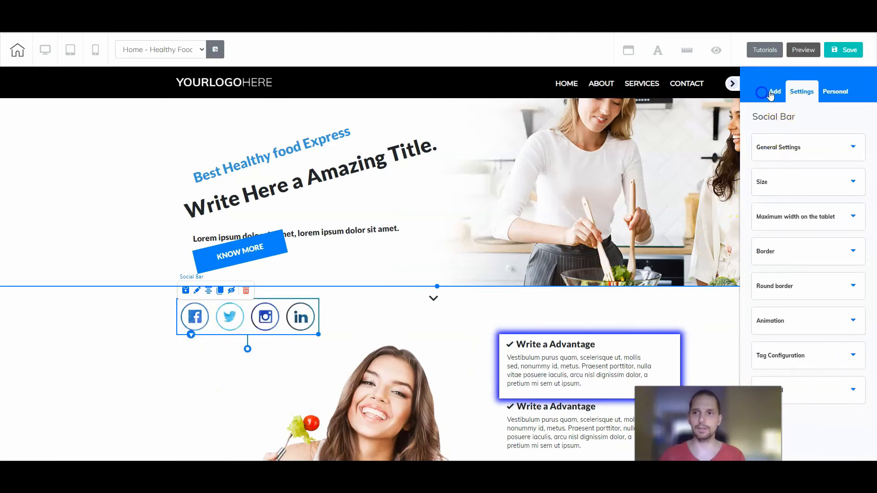
{"action": "left_click", "coordinate": [827, 120]}
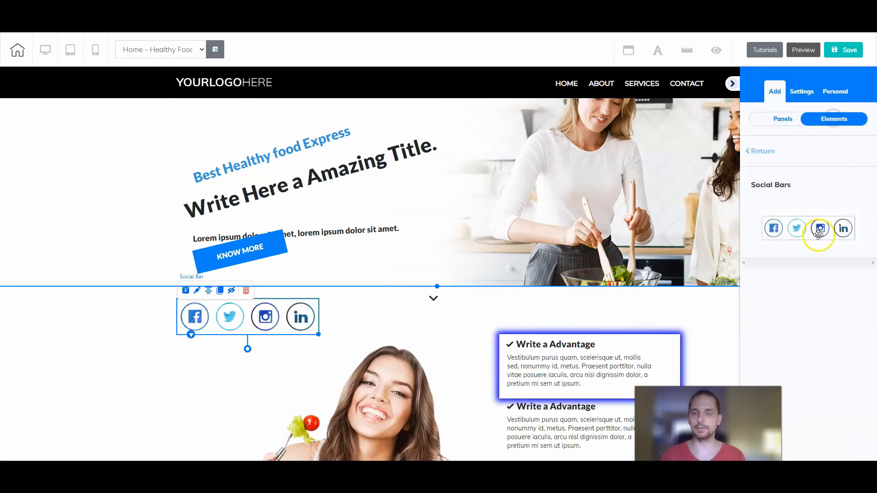
{"action": "left_click", "coordinate": [761, 150]}
{"action": "scroll", "coordinate": [827, 283], "scroll_direction": "down", "scroll_amount": 5}
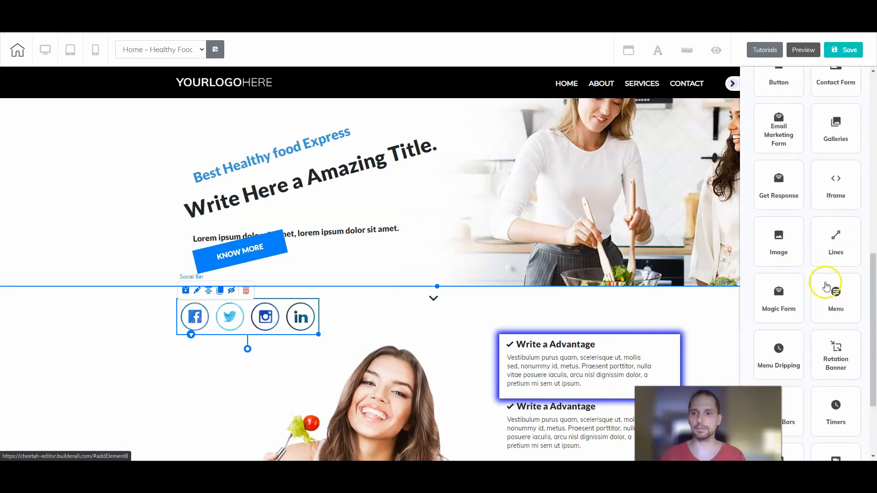
{"action": "scroll", "coordinate": [827, 285], "scroll_direction": "down", "scroll_amount": 3}
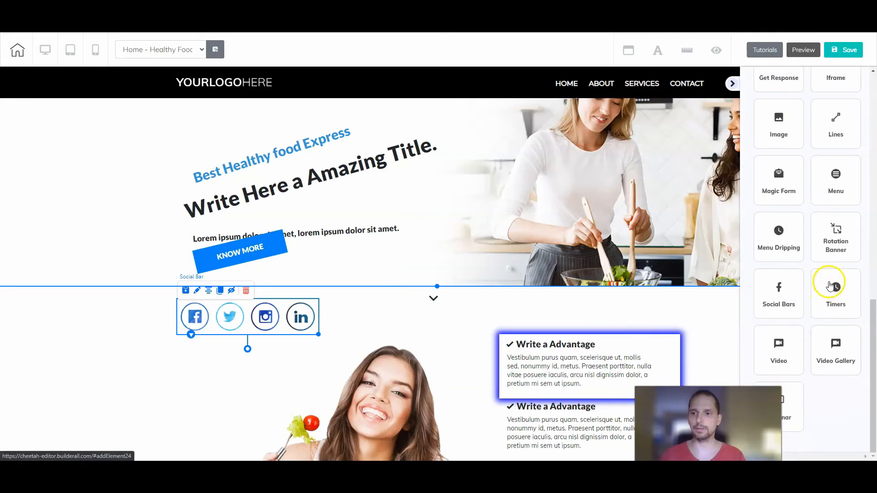
{"action": "left_click", "coordinate": [765, 348]}
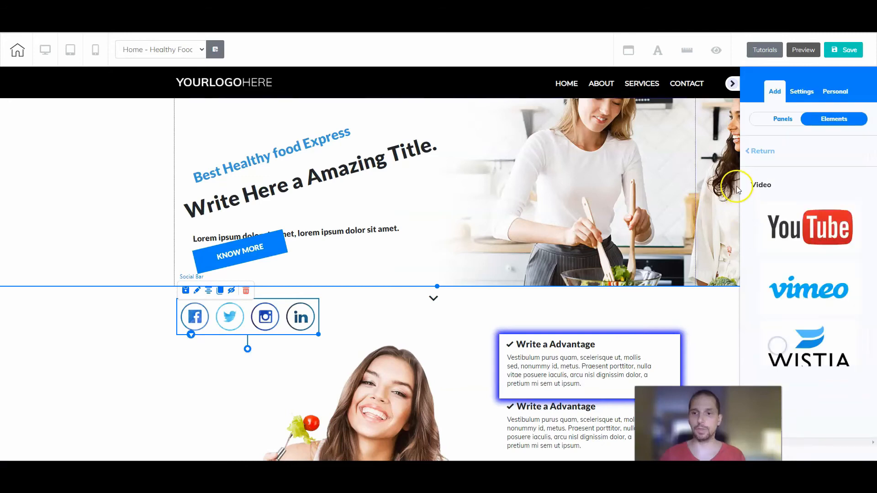
Add a blank panel to the page and go to it below the black footer.
{"action": "left_click", "coordinate": [788, 122]}
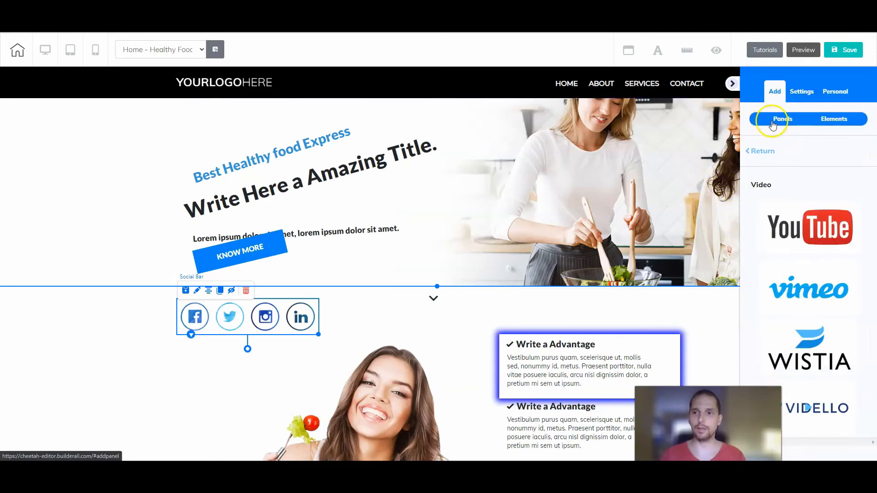
{"action": "left_click", "coordinate": [772, 122]}
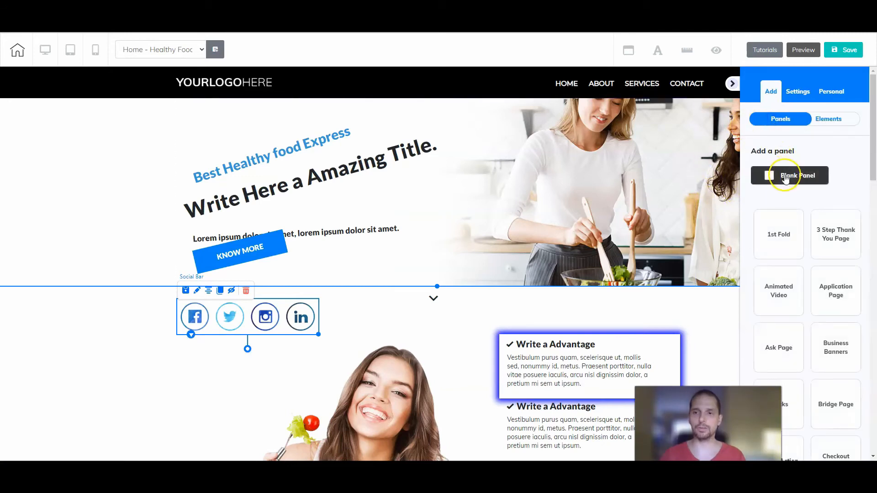
{"action": "left_click", "coordinate": [786, 178]}
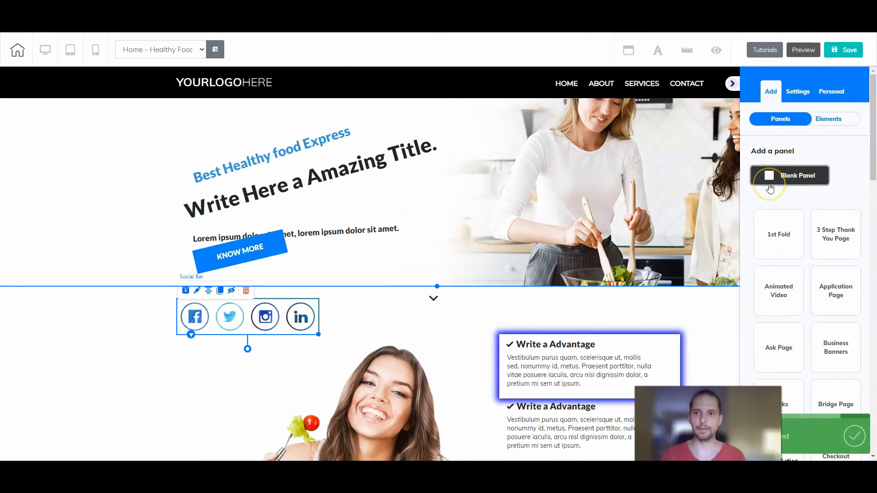
{"action": "scroll", "coordinate": [568, 305], "scroll_direction": "down", "scroll_amount": 8}
{"action": "scroll", "coordinate": [567, 305], "scroll_direction": "down", "scroll_amount": 20}
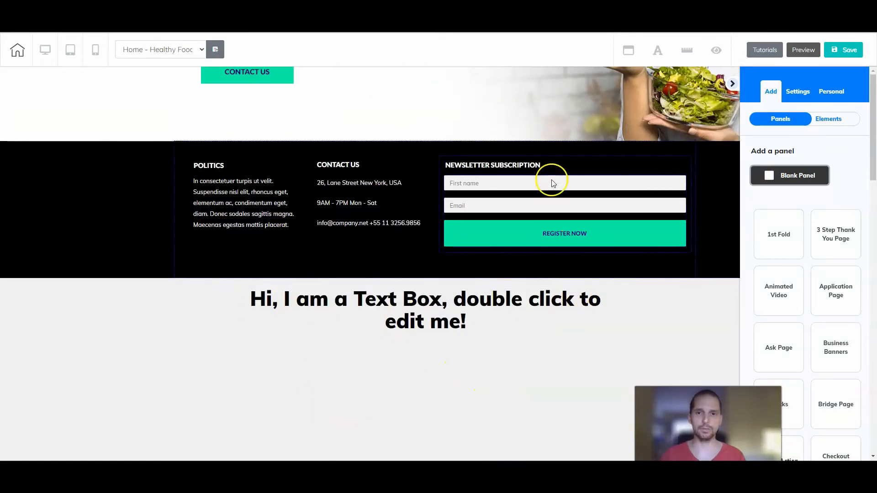
Delete the "Hi, I am a Text Box, double click to edit me!" text from the blank panel below the footer.
{"action": "left_click", "coordinate": [558, 162]}
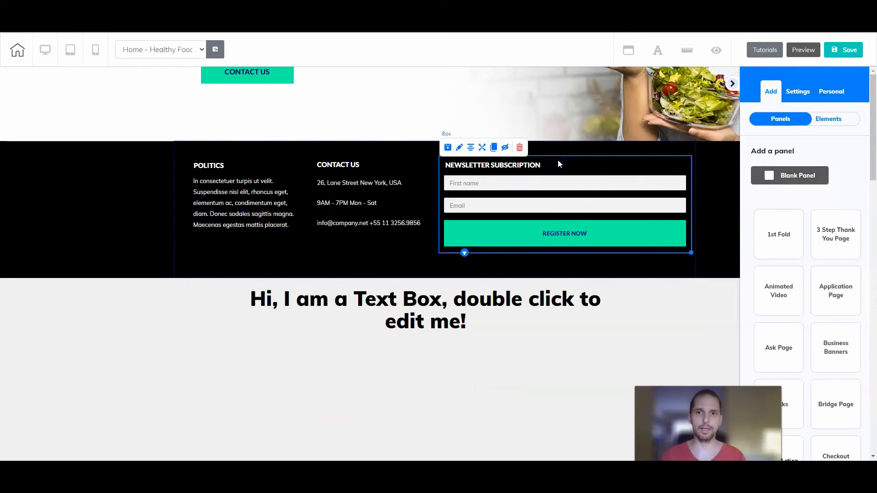
{"action": "left_click", "coordinate": [558, 187]}
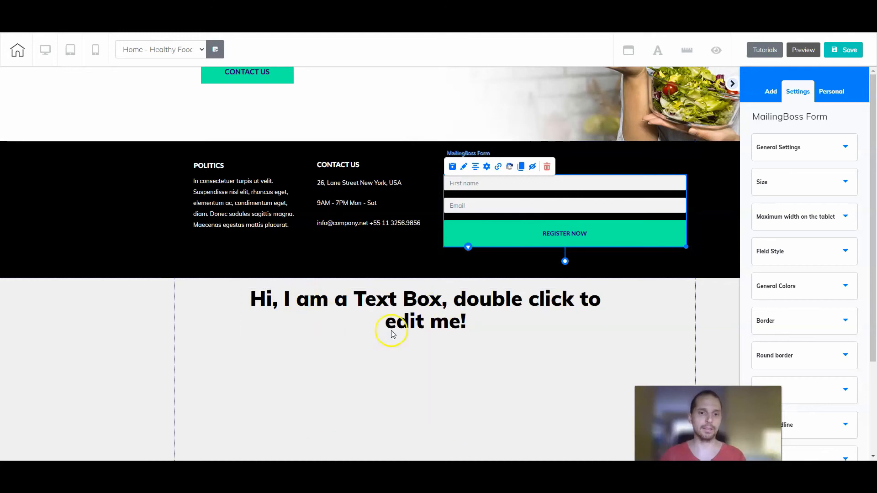
{"action": "left_click", "coordinate": [432, 317]}
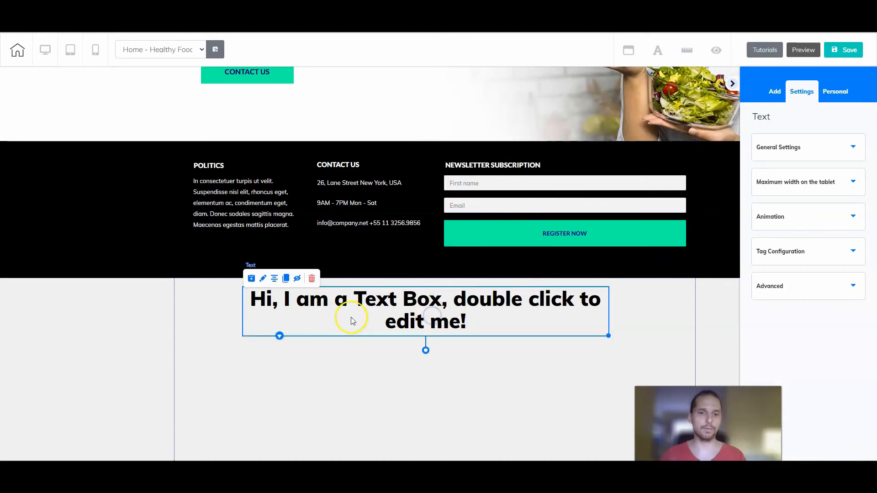
{"action": "left_click", "coordinate": [312, 278]}
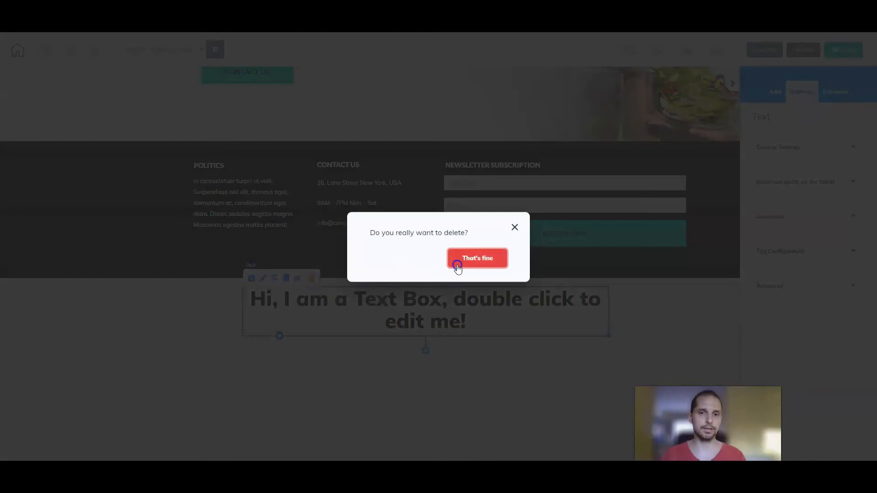
{"action": "left_click", "coordinate": [457, 260]}
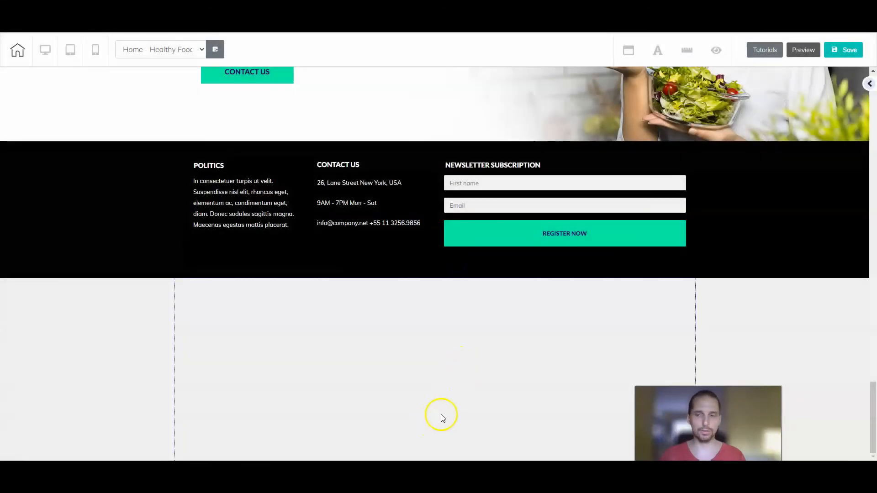
Place a YouTube video element near the middle of the empty panel below the footer and select it.
{"action": "left_click", "coordinate": [474, 370]}
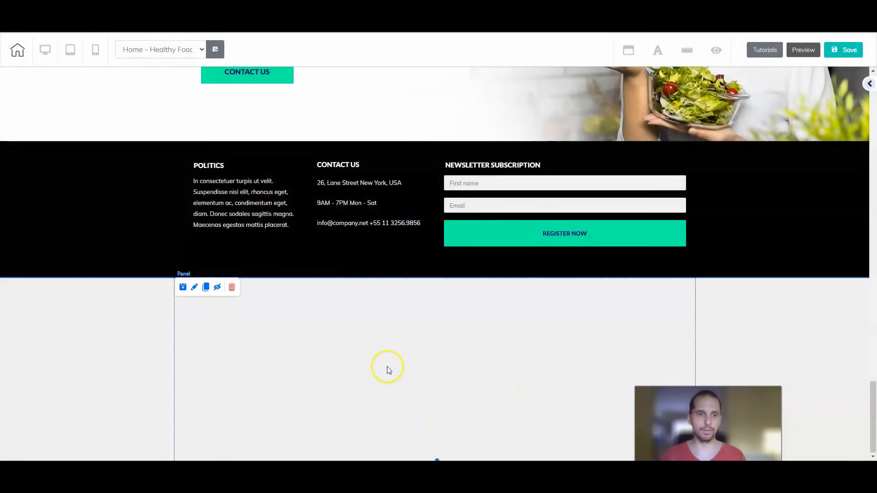
{"action": "left_click", "coordinate": [869, 83]}
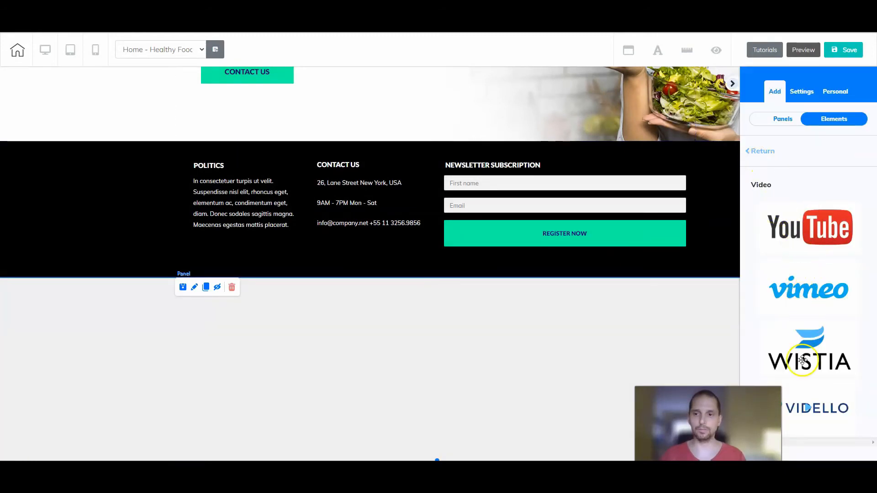
{"action": "left_click_drag", "start_coordinate": [812, 220], "coordinate": [381, 352]}
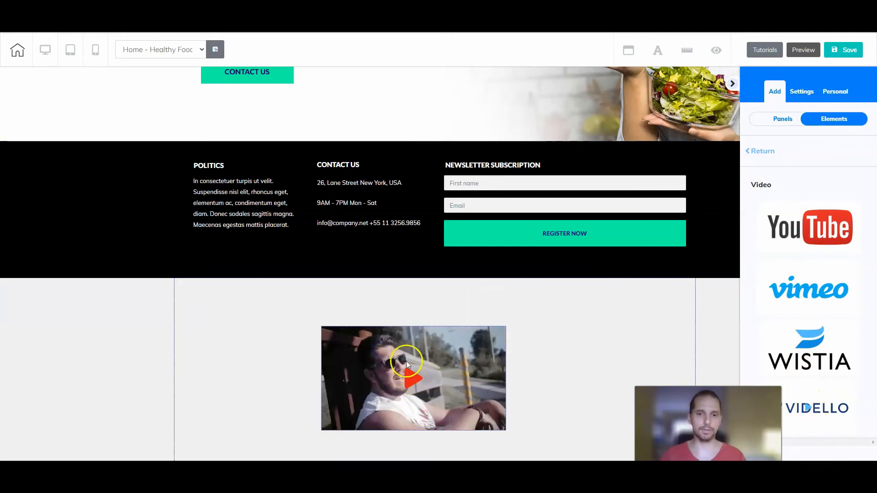
{"action": "left_click", "coordinate": [407, 361]}
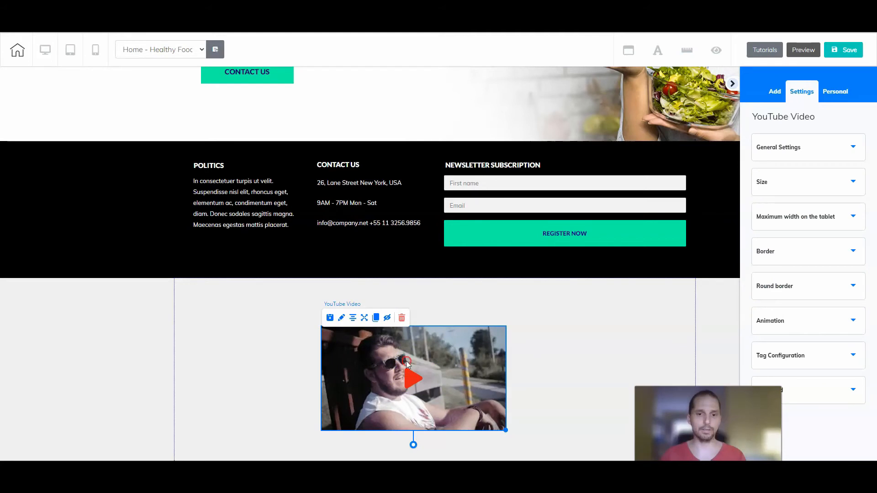
Review the YouTube video's general settings: video address, start and finish times, controls display, Auto Play and Loop.
{"action": "left_click", "coordinate": [802, 150]}
{"action": "left_click", "coordinate": [796, 180]}
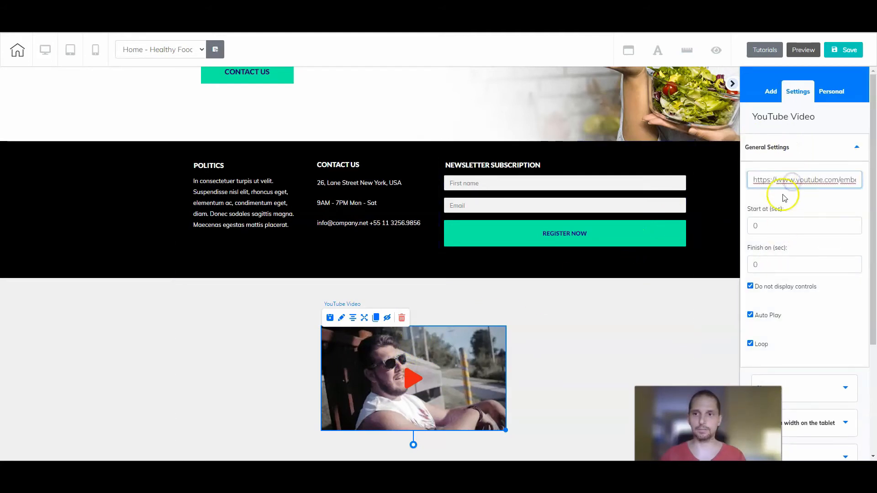
{"action": "mouse_move", "coordinate": [755, 181]}
{"action": "left_mouse_down"}
{"action": "mouse_move", "coordinate": [855, 178]}
{"action": "mouse_move", "coordinate": [763, 193]}
{"action": "left_mouse_up"}
{"action": "left_click", "coordinate": [764, 192]}
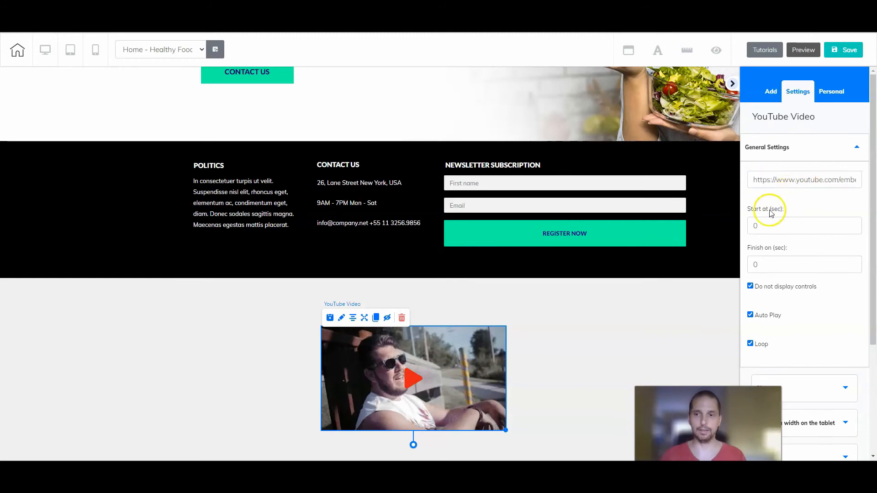
{"action": "left_click", "coordinate": [756, 226]}
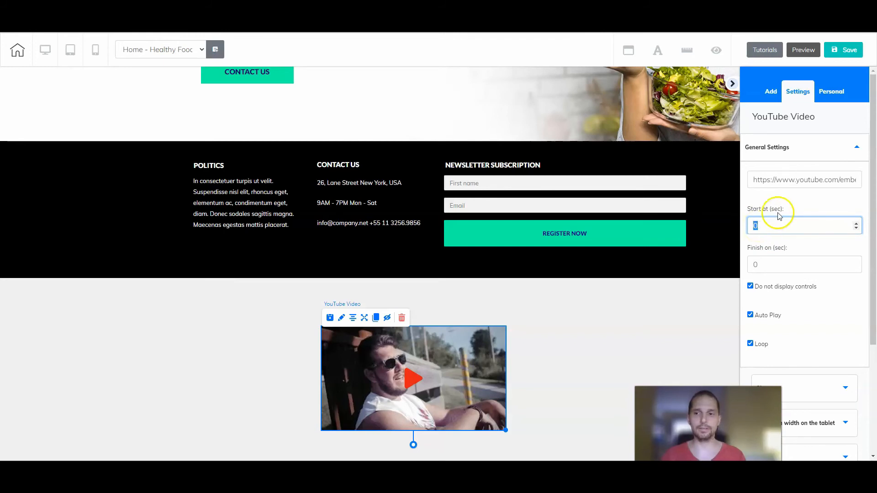
{"action": "left_click", "coordinate": [760, 264]}
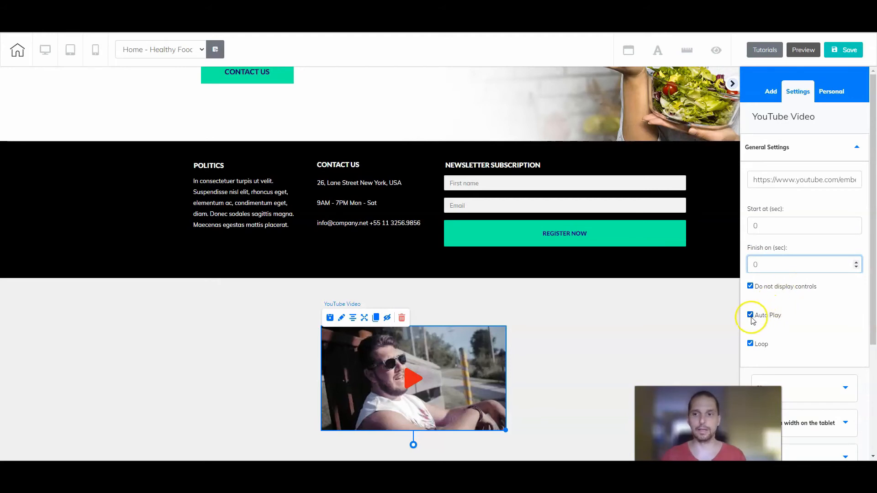
{"action": "left_click", "coordinate": [750, 343]}
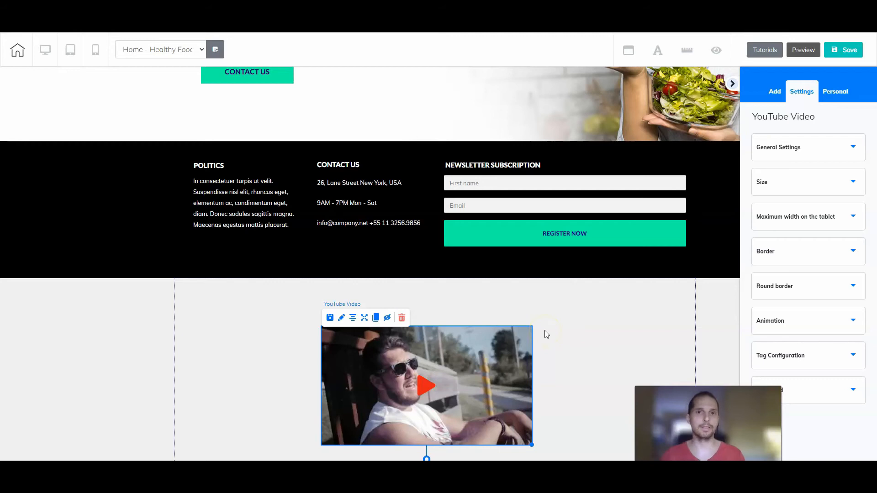
Enlarge the YouTube video to fill most of the panel's height and centre it horizontally.
{"action": "scroll", "coordinate": [547, 340], "scroll_direction": "down", "scroll_amount": 1}
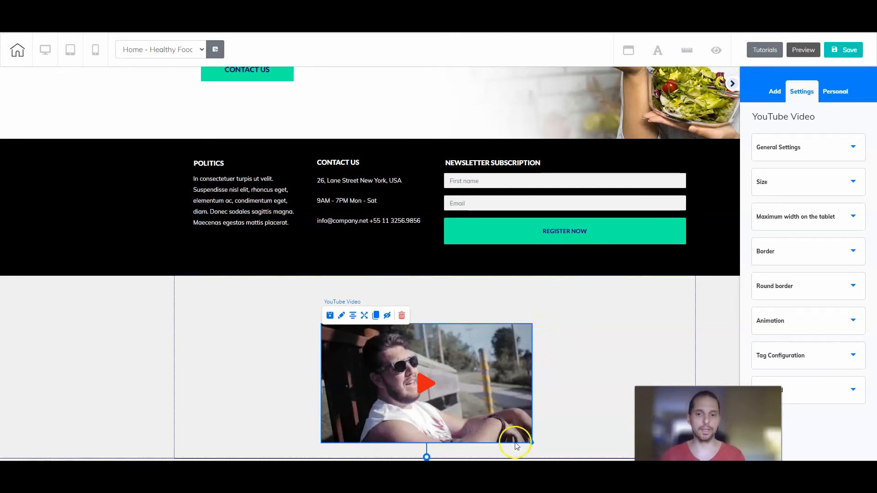
{"action": "left_click_drag", "start_coordinate": [531, 443], "coordinate": [525, 418]}
{"action": "left_click_drag", "start_coordinate": [467, 385], "coordinate": [352, 348]}
{"action": "left_click_drag", "start_coordinate": [446, 423], "coordinate": [500, 451]}
{"action": "left_click", "coordinate": [249, 280]}
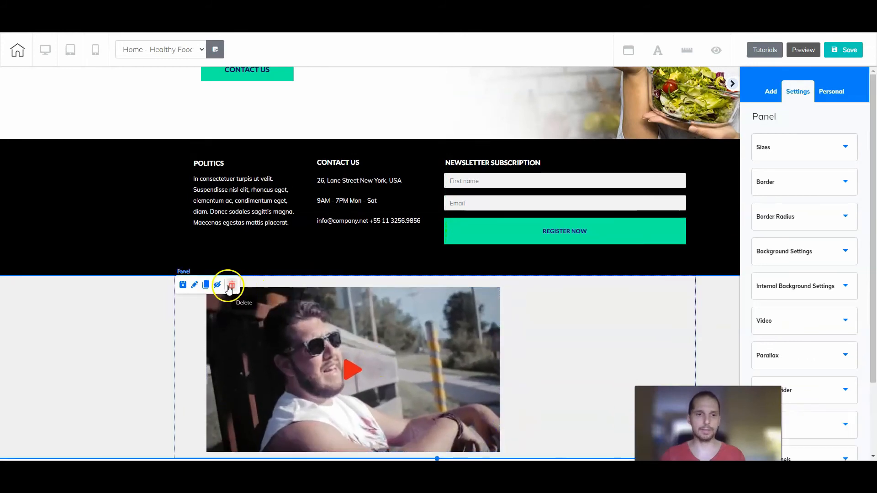
{"action": "left_click", "coordinate": [229, 305]}
{"action": "left_click", "coordinate": [237, 279]}
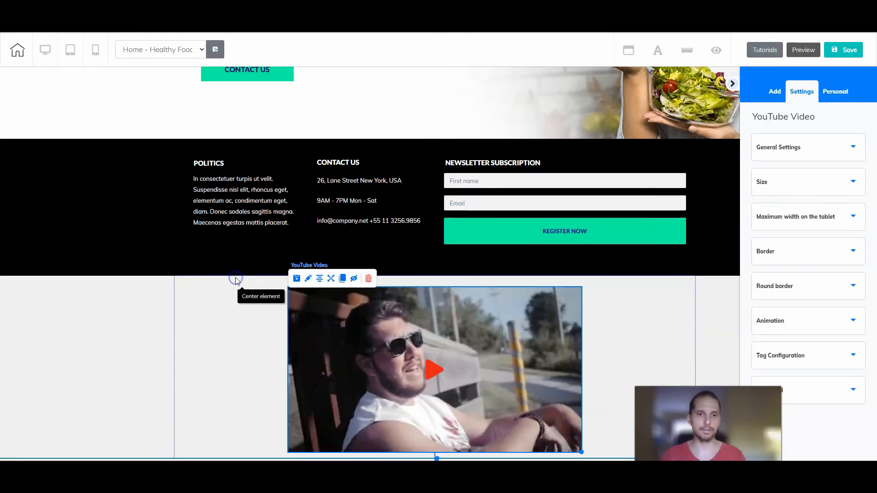
Extend the panel below the footer downward to leave free space beneath the video.
{"action": "scroll", "coordinate": [635, 373], "scroll_direction": "down", "scroll_amount": 1}
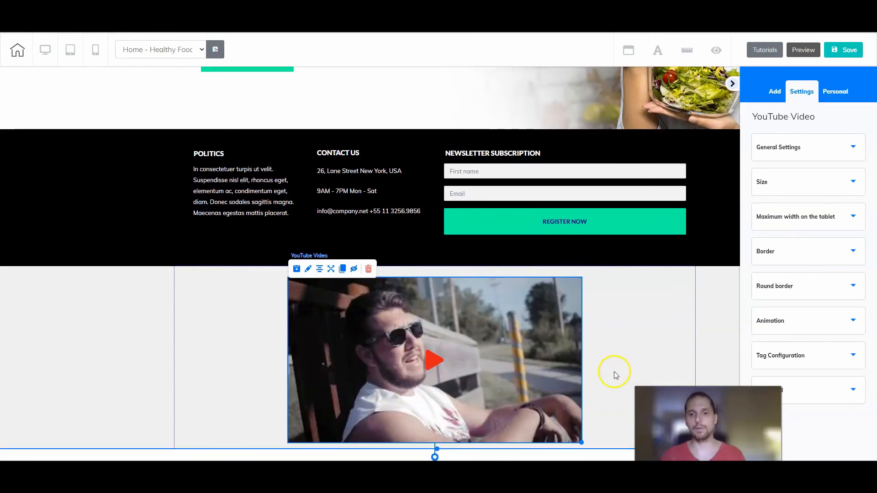
{"action": "left_click_drag", "start_coordinate": [438, 448], "coordinate": [437, 466]}
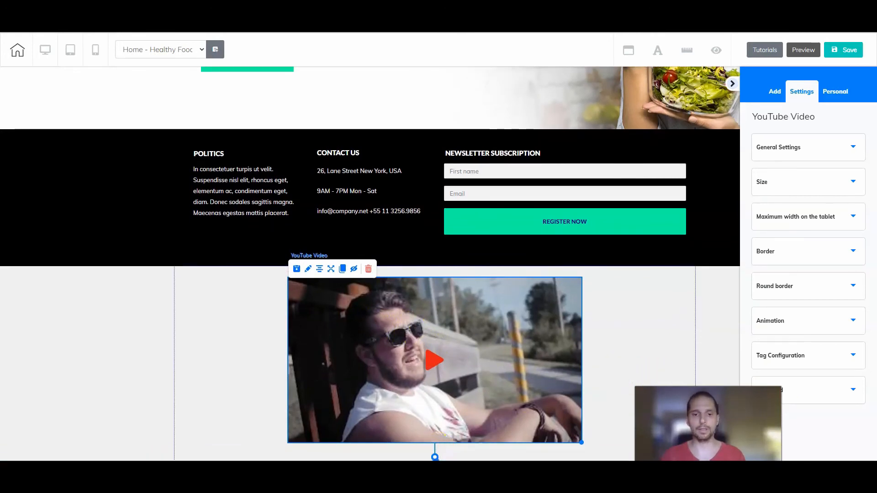
{"action": "scroll", "coordinate": [602, 401], "scroll_direction": "down", "scroll_amount": 2}
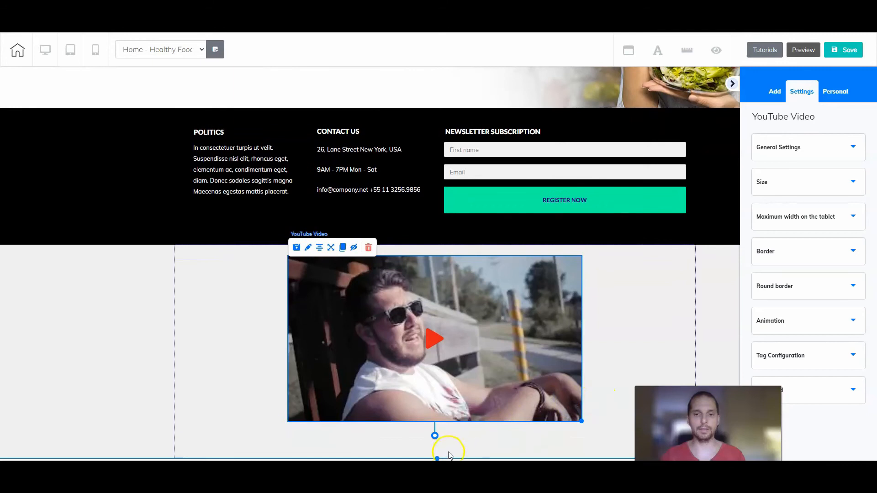
{"action": "scroll", "coordinate": [483, 429], "scroll_direction": "down", "scroll_amount": 1}
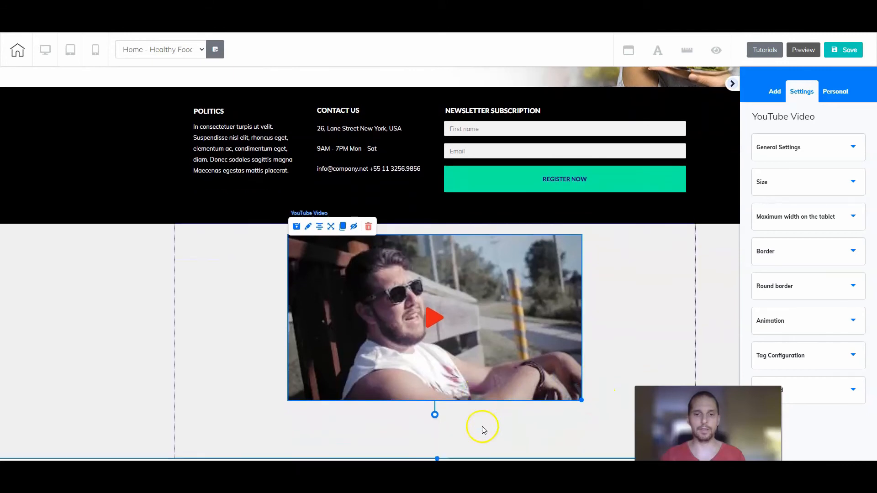
Try aligning the video with the POLITICS column, and place it lower in the panel, slightly left of centre.
{"action": "left_click_drag", "start_coordinate": [454, 302], "coordinate": [360, 327]}
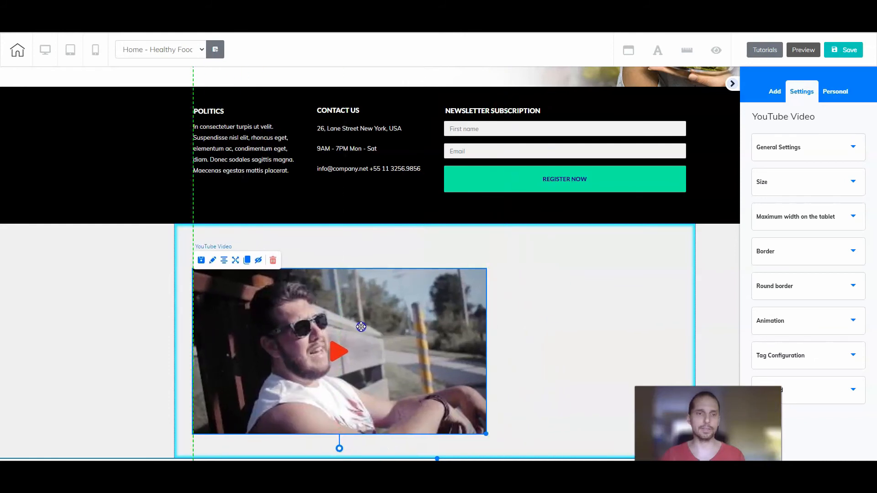
{"action": "left_click_drag", "start_coordinate": [361, 326], "coordinate": [315, 197]}
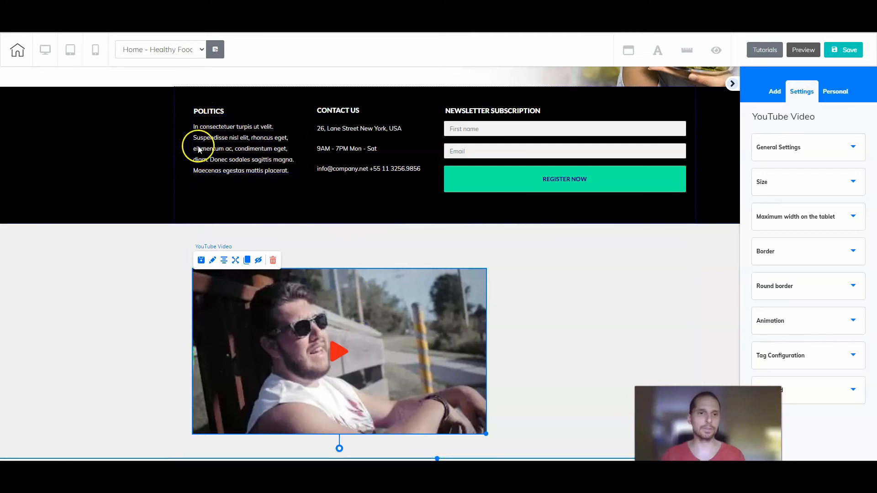
{"action": "left_click_drag", "start_coordinate": [295, 321], "coordinate": [519, 319]}
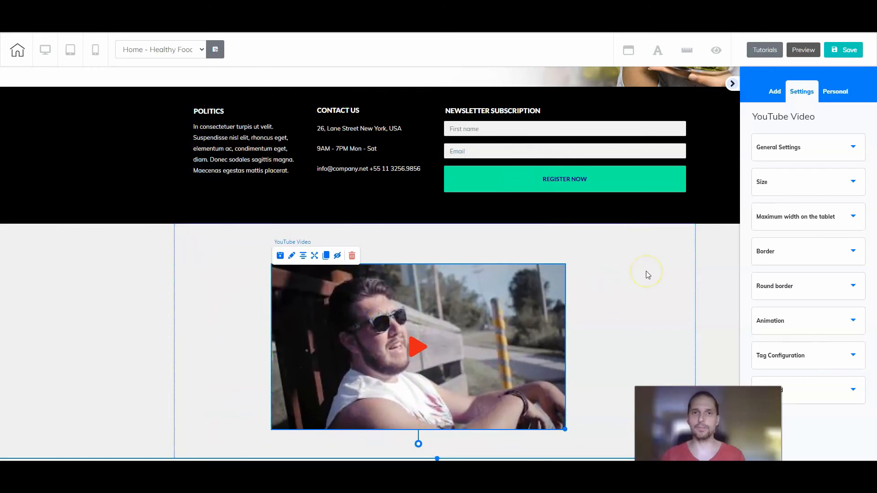
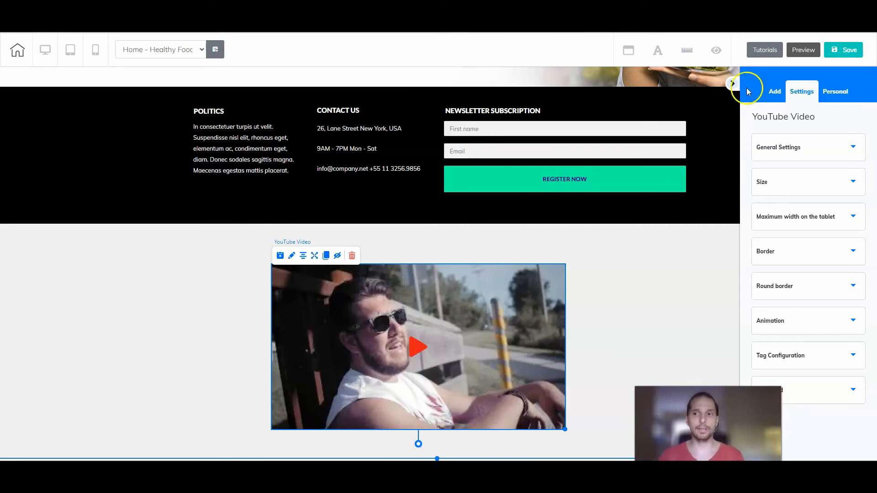
Look through the ready-made panel templates in the 1st Fold category.
{"action": "left_click", "coordinate": [774, 92]}
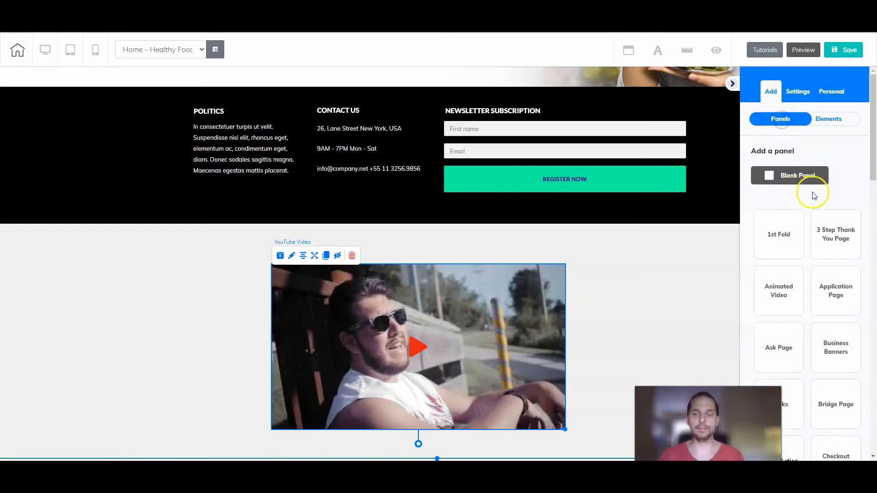
{"action": "left_click_drag", "start_coordinate": [870, 150], "coordinate": [864, 174]}
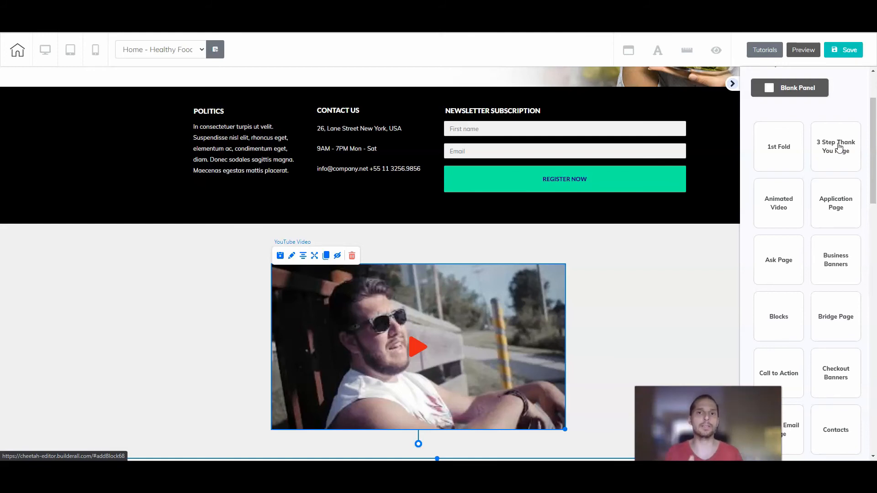
{"action": "left_click", "coordinate": [782, 154]}
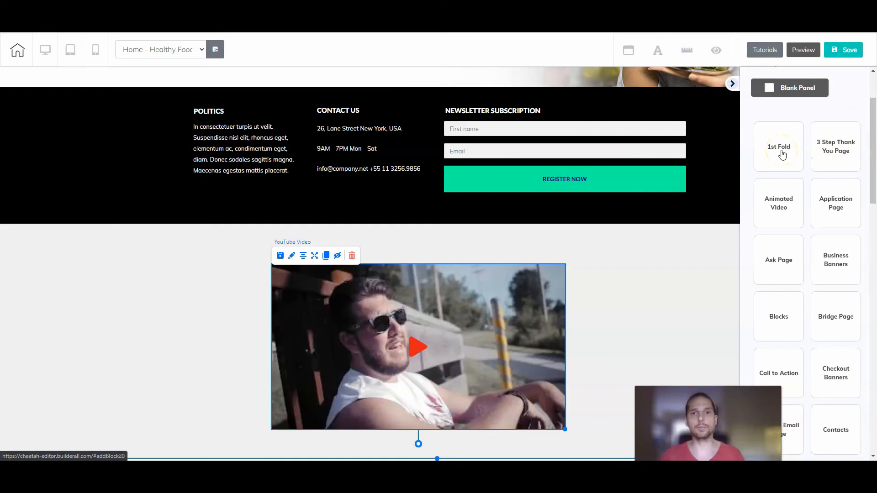
{"action": "left_click", "coordinate": [783, 158]}
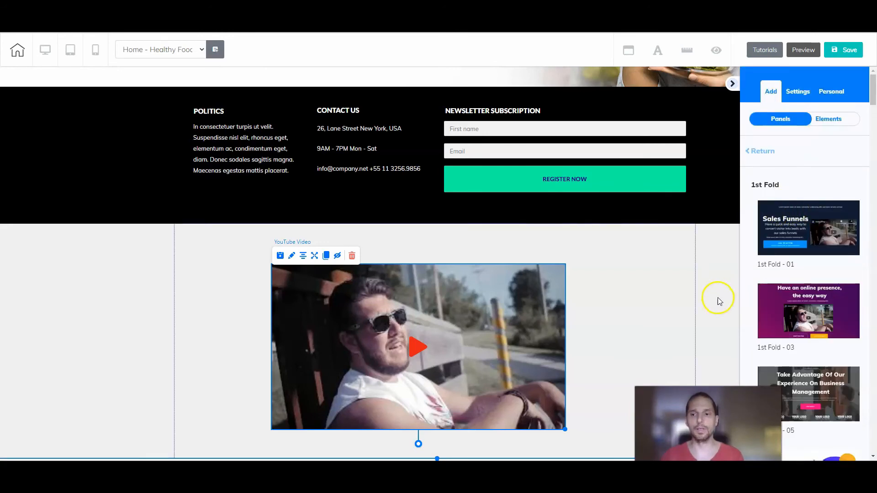
{"action": "scroll", "coordinate": [776, 270], "scroll_direction": "down", "scroll_amount": 10}
{"action": "scroll", "coordinate": [795, 255], "scroll_direction": "down", "scroll_amount": 8}
{"action": "scroll", "coordinate": [815, 183], "scroll_direction": "up", "scroll_amount": 1}
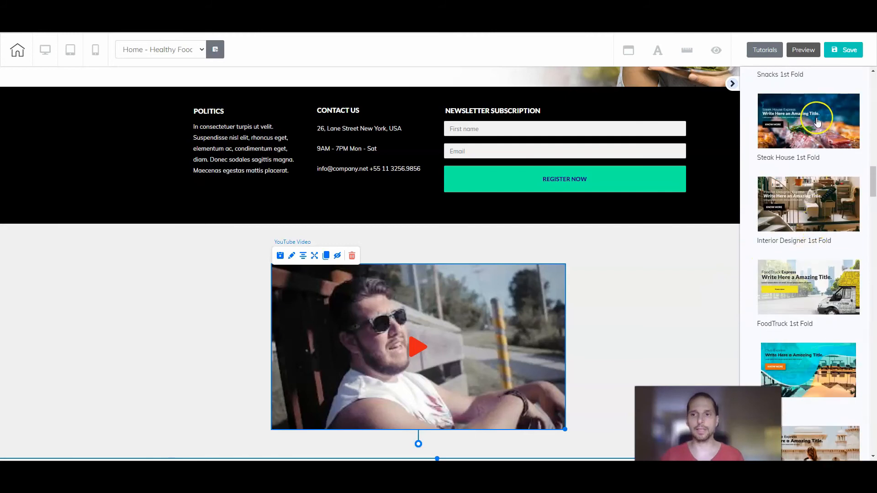
{"action": "scroll", "coordinate": [820, 178], "scroll_direction": "down", "scroll_amount": 1}
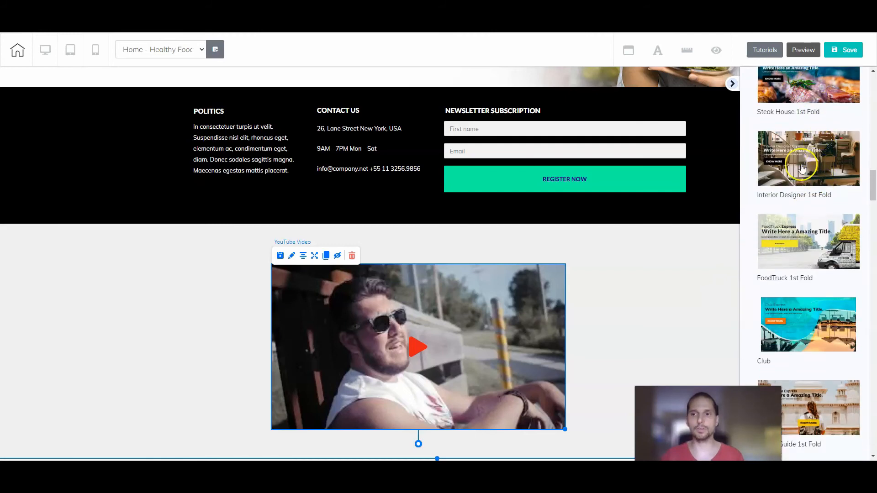
{"action": "scroll", "coordinate": [828, 174], "scroll_direction": "down", "scroll_amount": 13}
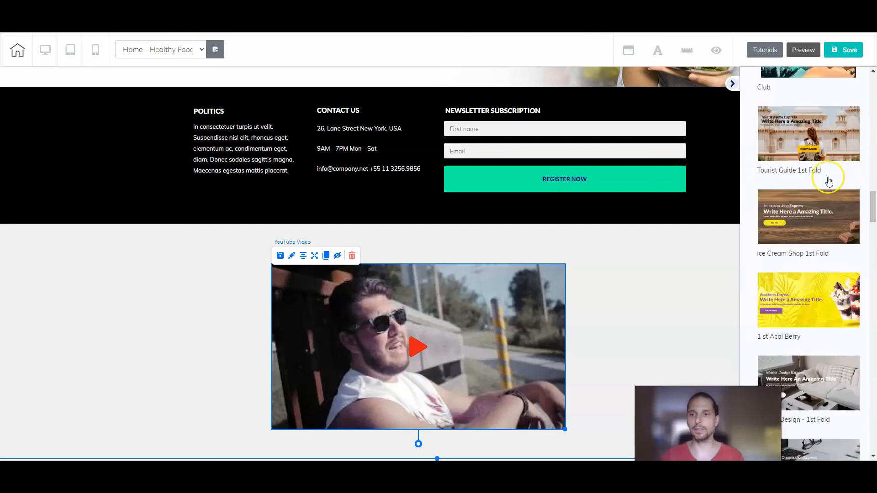
{"action": "scroll", "coordinate": [817, 128], "scroll_direction": "up", "scroll_amount": 7}
{"action": "scroll", "coordinate": [818, 183], "scroll_direction": "down", "scroll_amount": 5}
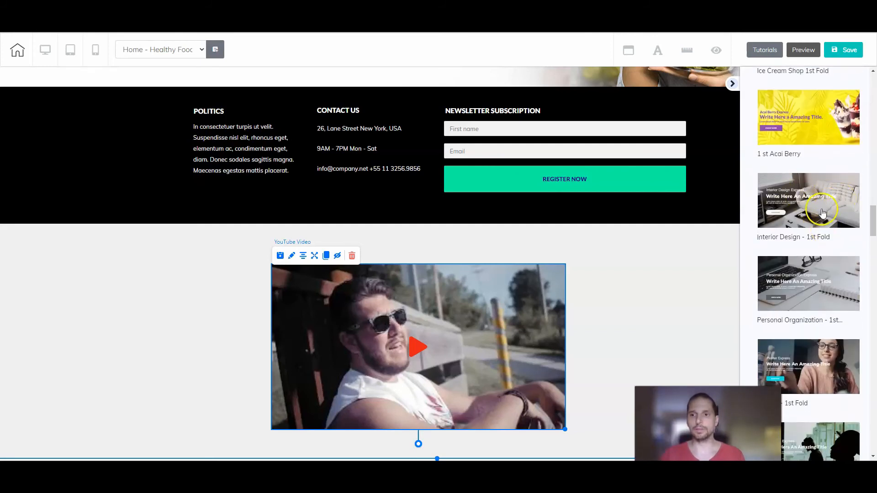
{"action": "scroll", "coordinate": [822, 217], "scroll_direction": "down", "scroll_amount": 4}
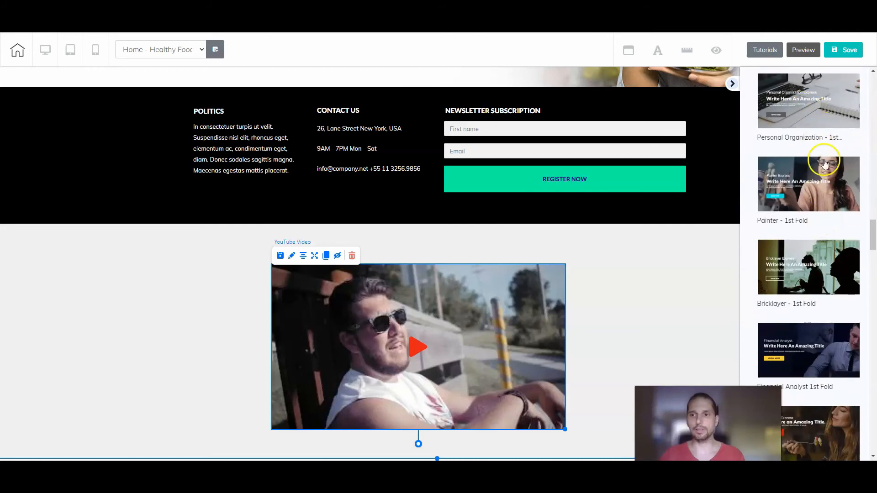
{"action": "scroll", "coordinate": [813, 205], "scroll_direction": "down", "scroll_amount": 10}
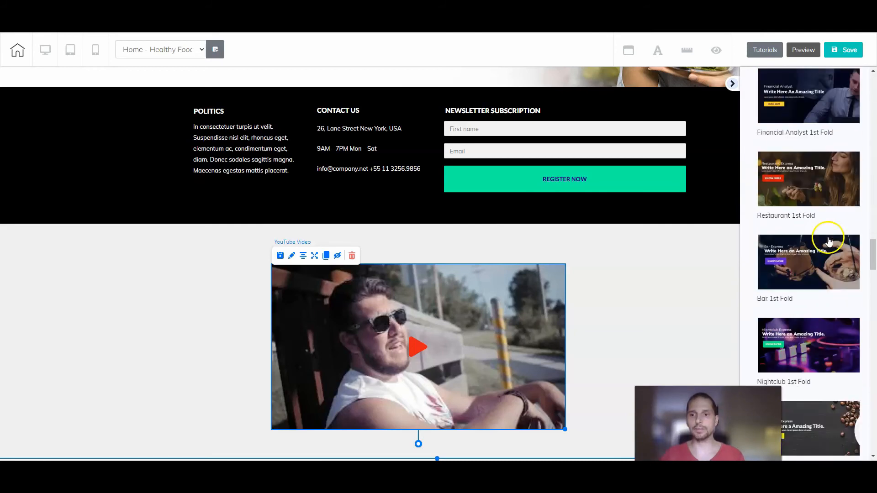
{"action": "scroll", "coordinate": [815, 204], "scroll_direction": "down", "scroll_amount": 18}
{"action": "scroll", "coordinate": [817, 203], "scroll_direction": "down", "scroll_amount": 10}
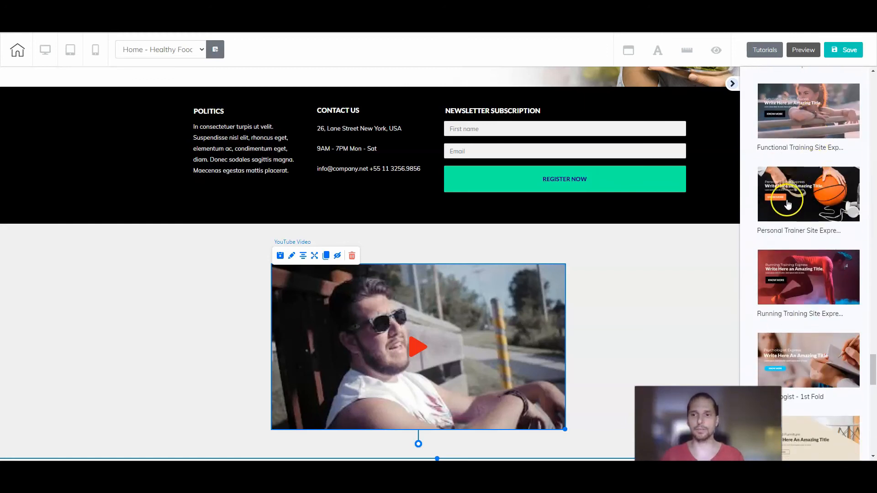
{"action": "scroll", "coordinate": [824, 210], "scroll_direction": "down", "scroll_amount": 5}
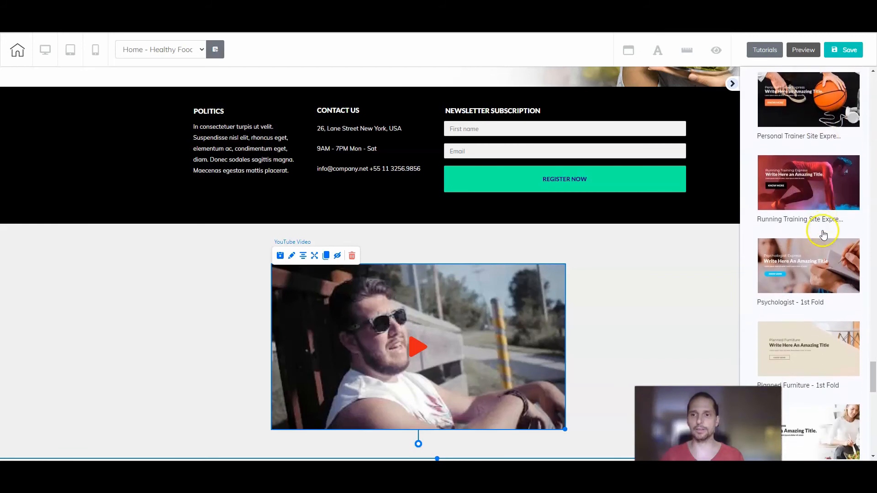
{"action": "scroll", "coordinate": [815, 229], "scroll_direction": "up", "scroll_amount": 12}
{"action": "scroll", "coordinate": [814, 238], "scroll_direction": "up", "scroll_amount": 8}
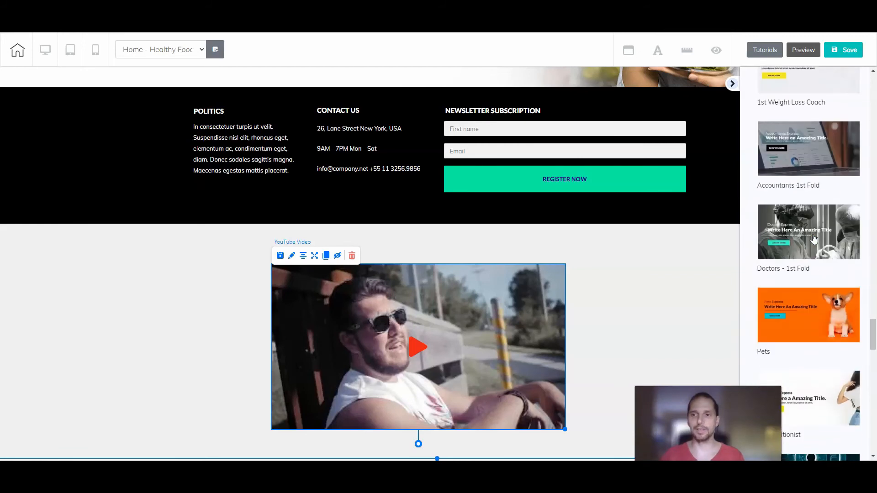
{"action": "scroll", "coordinate": [813, 238], "scroll_direction": "down", "scroll_amount": 3}
{"action": "scroll", "coordinate": [814, 239], "scroll_direction": "up", "scroll_amount": 5}
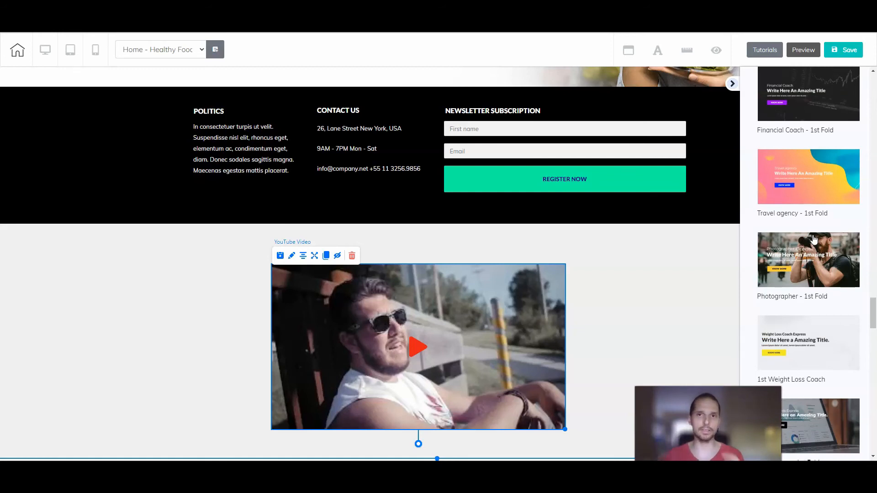
{"action": "scroll", "coordinate": [812, 236], "scroll_direction": "up", "scroll_amount": 10}
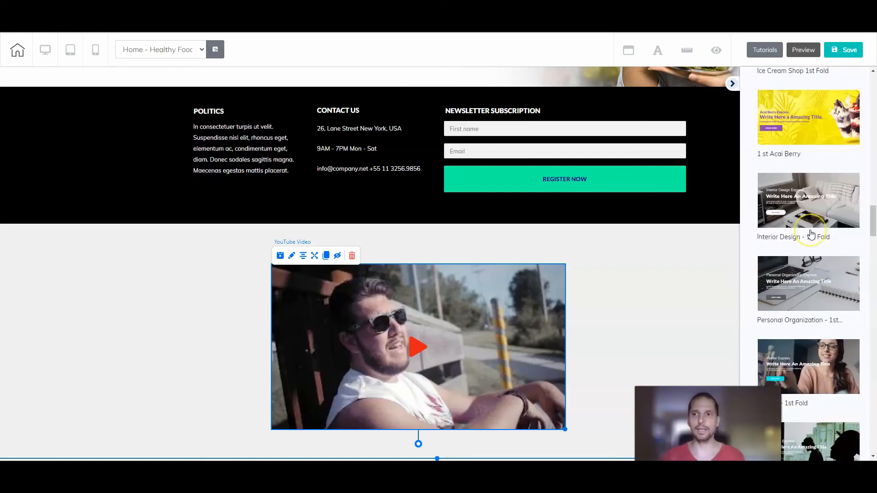
{"action": "scroll", "coordinate": [811, 235], "scroll_direction": "up", "scroll_amount": 10}
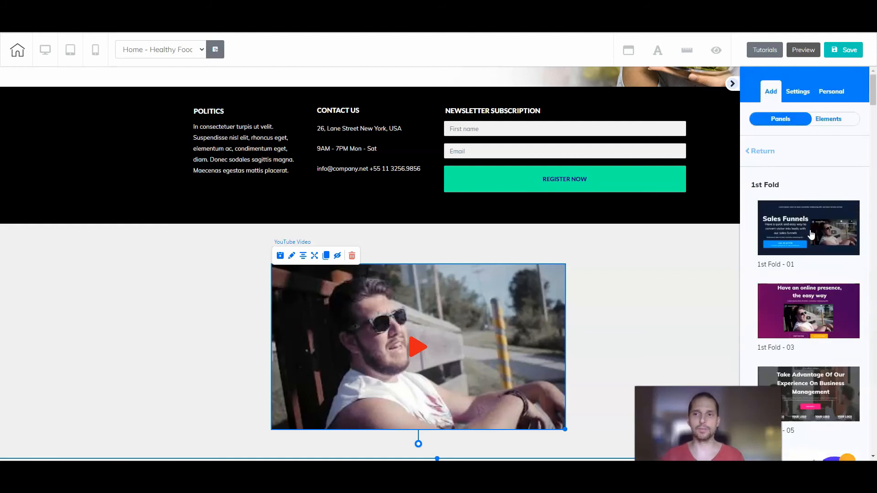
{"action": "left_click", "coordinate": [812, 230]}
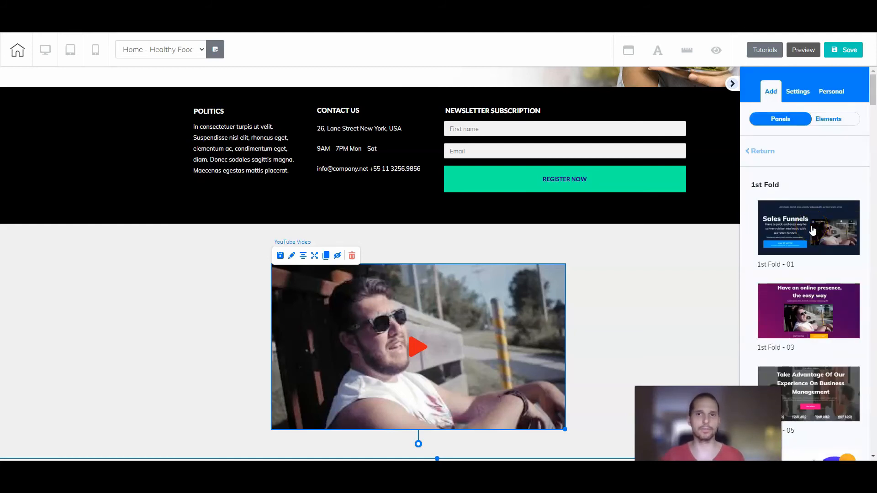
Add the ready-made panel Full Block - Lead Magnet 02 from the Blocks category to the page.
{"action": "left_click", "coordinate": [756, 146]}
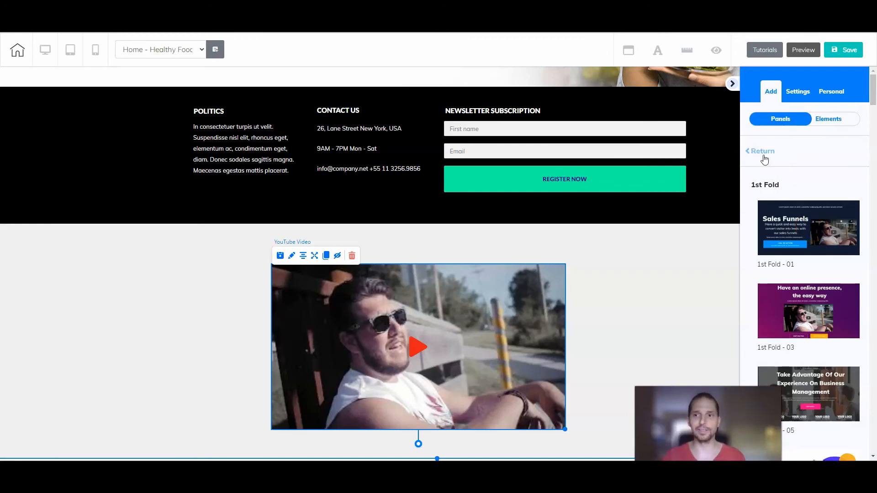
{"action": "left_click", "coordinate": [762, 154]}
{"action": "scroll", "coordinate": [831, 235], "scroll_direction": "down", "scroll_amount": 1}
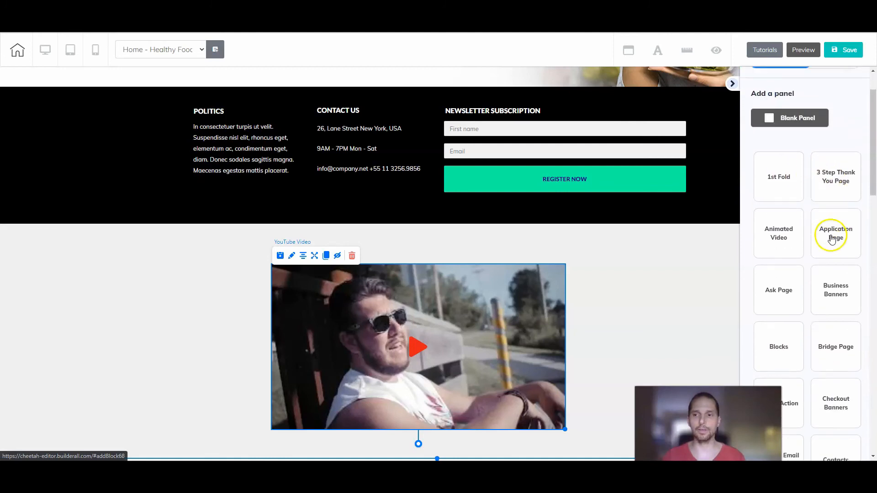
{"action": "scroll", "coordinate": [831, 238], "scroll_direction": "down", "scroll_amount": 1}
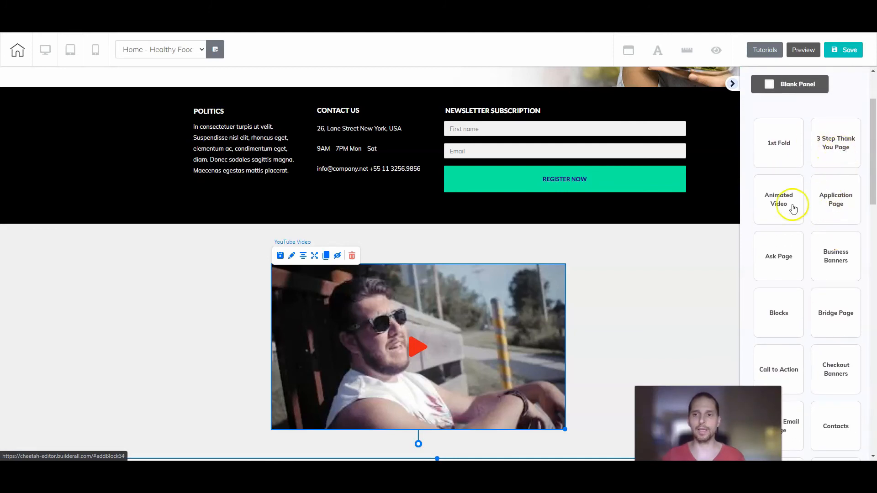
{"action": "left_click", "coordinate": [773, 319]}
{"action": "scroll", "coordinate": [808, 158], "scroll_direction": "down", "scroll_amount": 3}
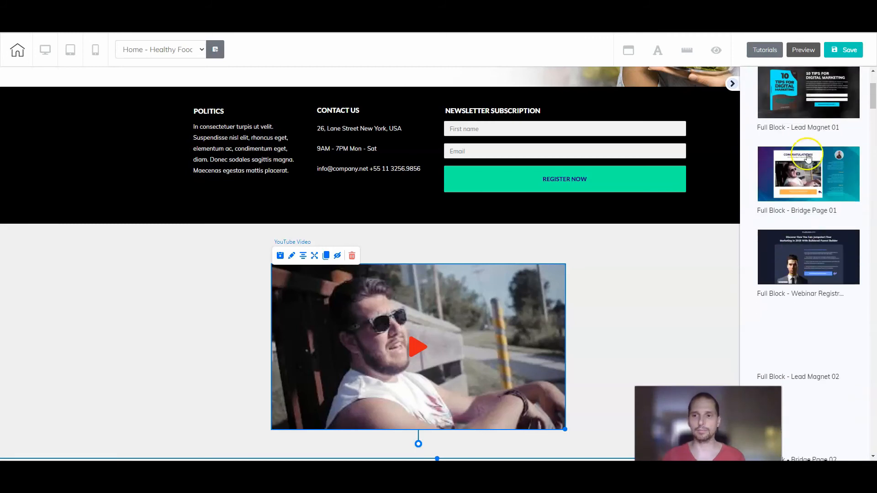
{"action": "scroll", "coordinate": [807, 213], "scroll_direction": "down", "scroll_amount": 4}
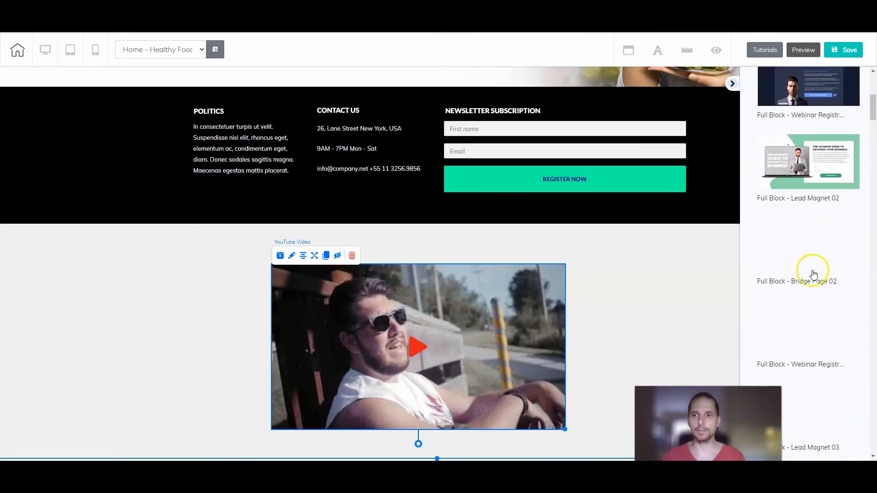
{"action": "scroll", "coordinate": [813, 274], "scroll_direction": "up", "scroll_amount": 8}
{"action": "scroll", "coordinate": [822, 269], "scroll_direction": "down", "scroll_amount": 3}
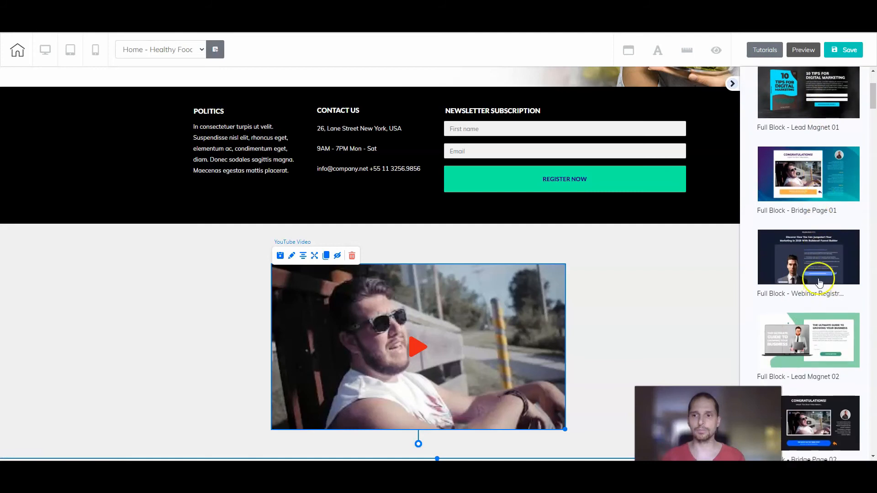
{"action": "left_click", "coordinate": [812, 348]}
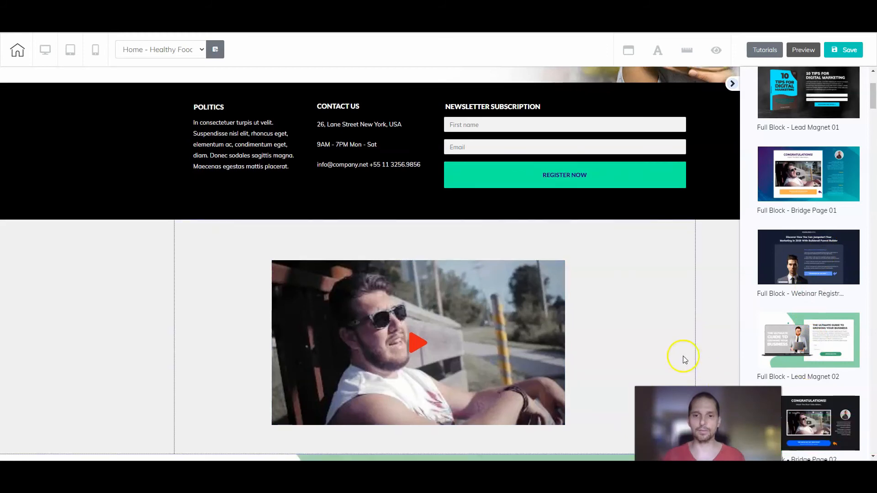
Move the laptop image left in the new panel, and nudge the white box up and its heading slightly left.
{"action": "scroll", "coordinate": [682, 356], "scroll_direction": "down", "scroll_amount": 6}
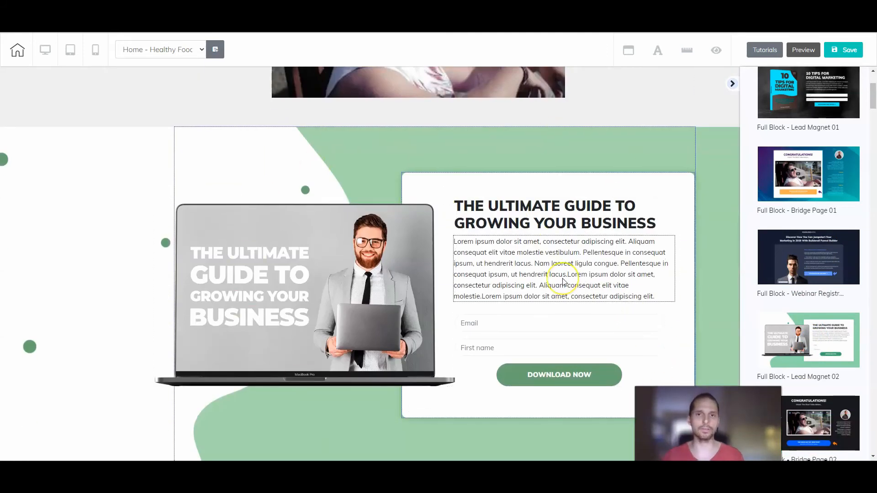
{"action": "left_click_drag", "start_coordinate": [338, 247], "coordinate": [299, 237]}
{"action": "mouse_move", "coordinate": [585, 177]}
{"action": "left_mouse_down"}
{"action": "mouse_move", "coordinate": [547, 147]}
{"action": "mouse_move", "coordinate": [601, 172]}
{"action": "mouse_move", "coordinate": [588, 172]}
{"action": "left_mouse_up"}
{"action": "mouse_move", "coordinate": [578, 213]}
{"action": "left_mouse_down"}
{"action": "mouse_move", "coordinate": [558, 215]}
{"action": "mouse_move", "coordinate": [566, 211]}
{"action": "left_mouse_up"}
Replace the paragraph under the THE ULTIMATE GUIDE TO GROWING YOUR BUSINESS heading with "Hello , how are oyu....".
{"action": "left_click", "coordinate": [513, 246]}
{"action": "left_click", "coordinate": [513, 250]}
{"action": "left_click", "coordinate": [656, 289]}
{"action": "left_click_drag", "start_coordinate": [656, 289], "coordinate": [456, 236]}
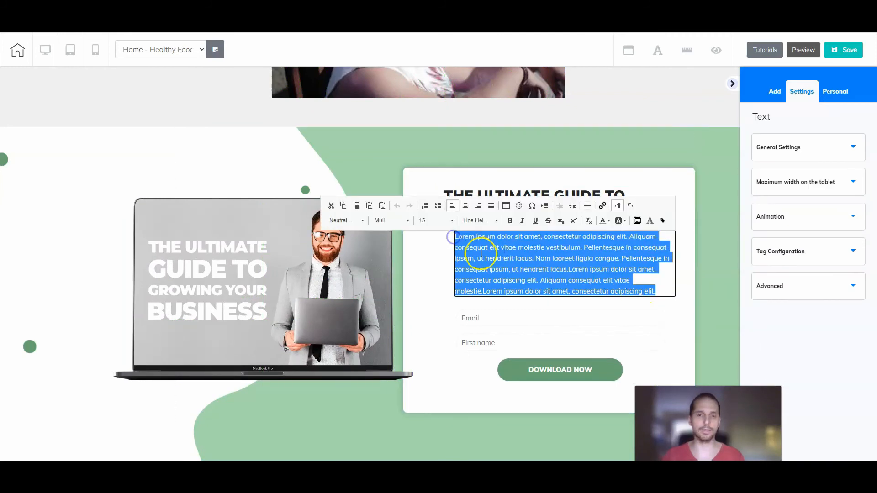
{"action": "type", "text": "Hello  , how are oyu...."}
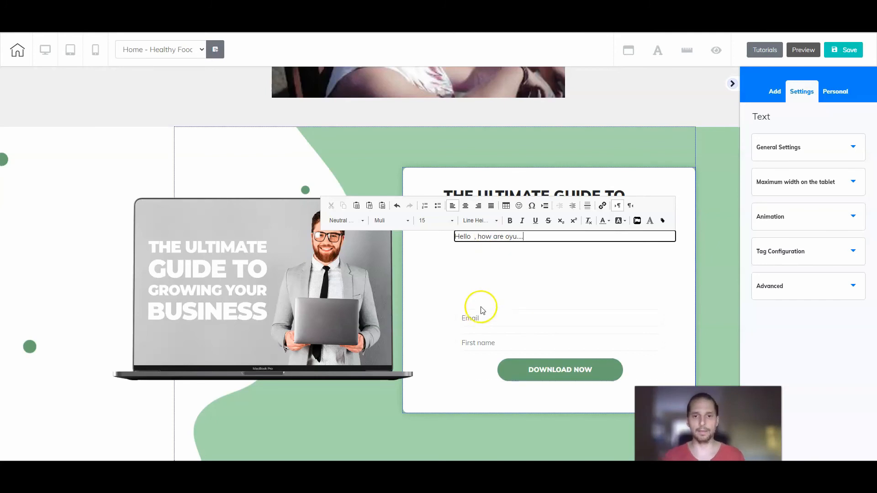
Delete the MailingBoss form with the email and first name fields from the white box.
{"action": "left_click", "coordinate": [482, 290]}
{"action": "left_click", "coordinate": [509, 329]}
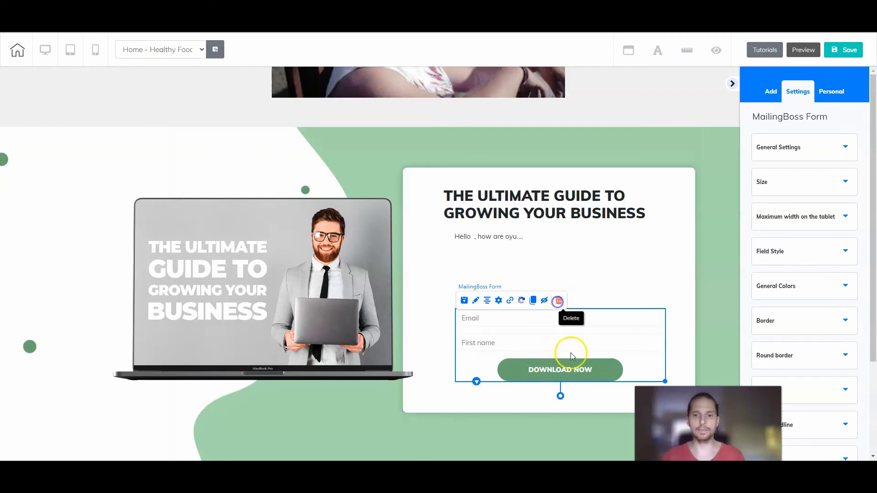
{"action": "left_click", "coordinate": [558, 300]}
{"action": "left_click", "coordinate": [480, 268]}
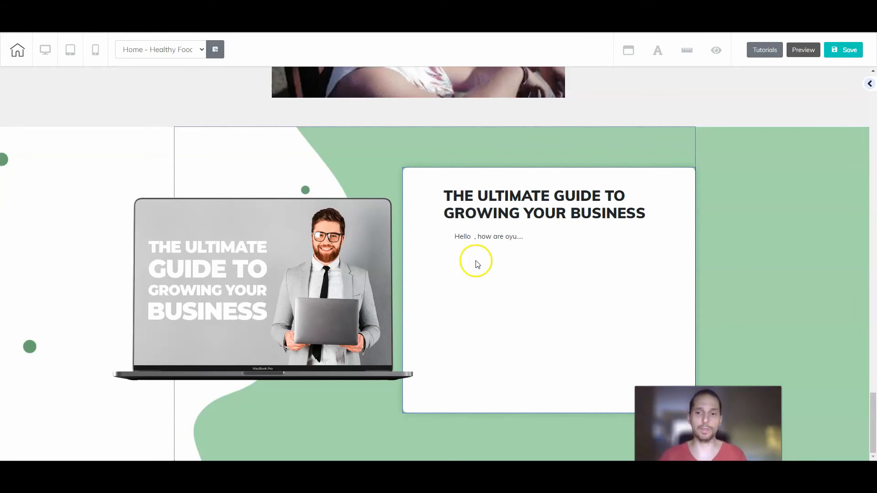
Open the background settings of the Lead Magnet panel.
{"action": "left_click", "coordinate": [296, 142]}
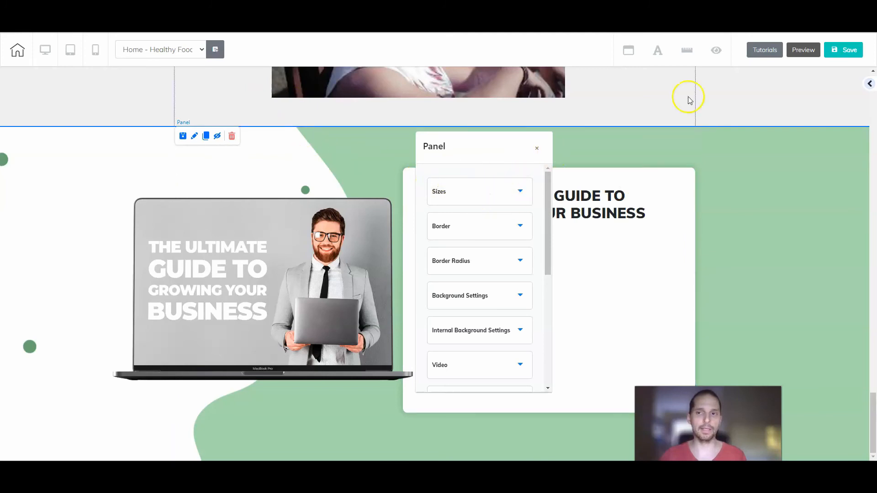
{"action": "left_click", "coordinate": [867, 82]}
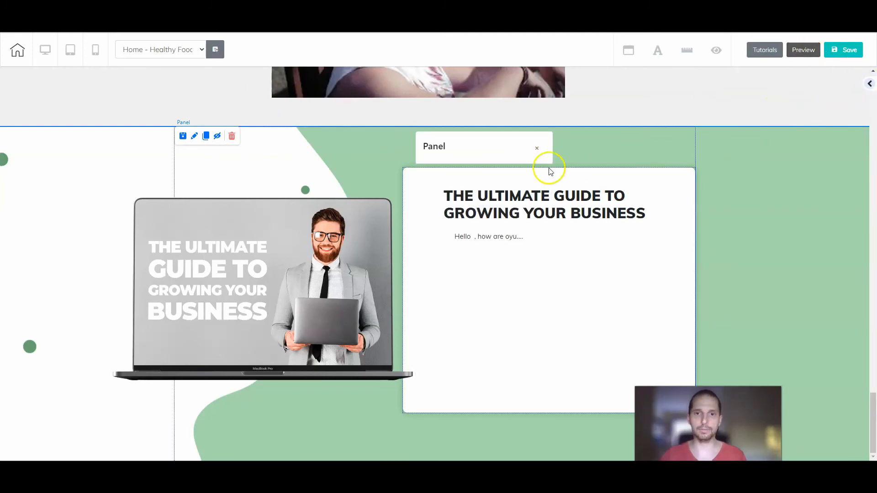
{"action": "left_click", "coordinate": [870, 84]}
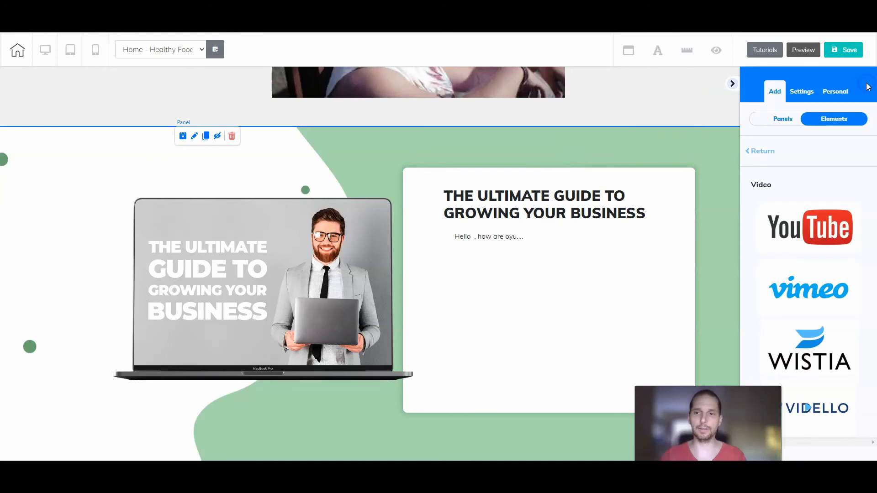
{"action": "left_click", "coordinate": [650, 147]}
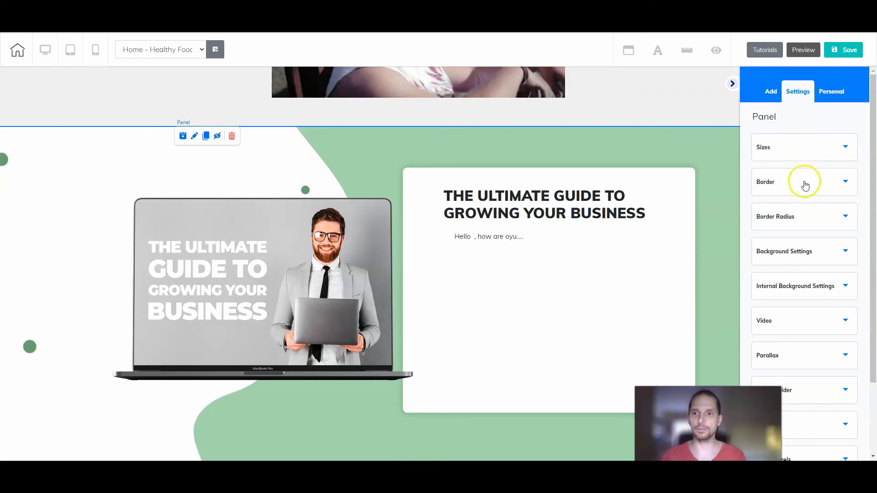
{"action": "left_click", "coordinate": [802, 253]}
{"action": "scroll", "coordinate": [802, 260], "scroll_direction": "down", "scroll_amount": 4}
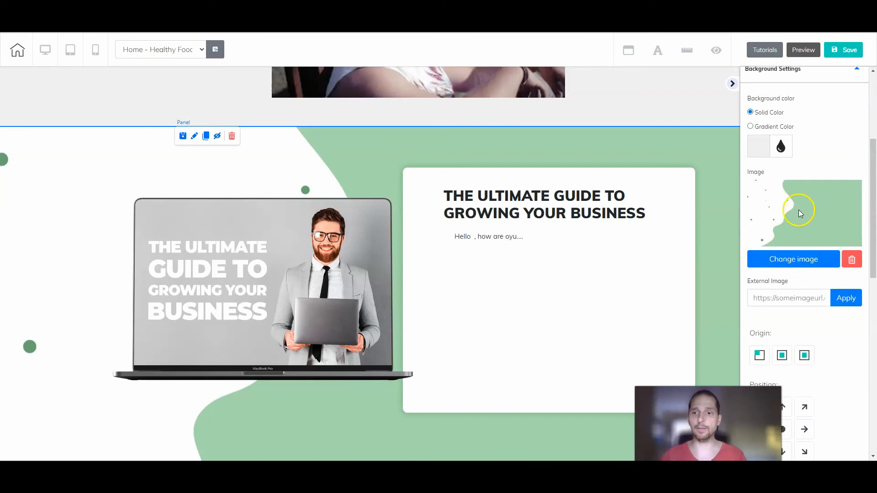
{"action": "scroll", "coordinate": [768, 184], "scroll_direction": "up", "scroll_amount": 1}
{"action": "scroll", "coordinate": [767, 184], "scroll_direction": "up", "scroll_amount": 2}
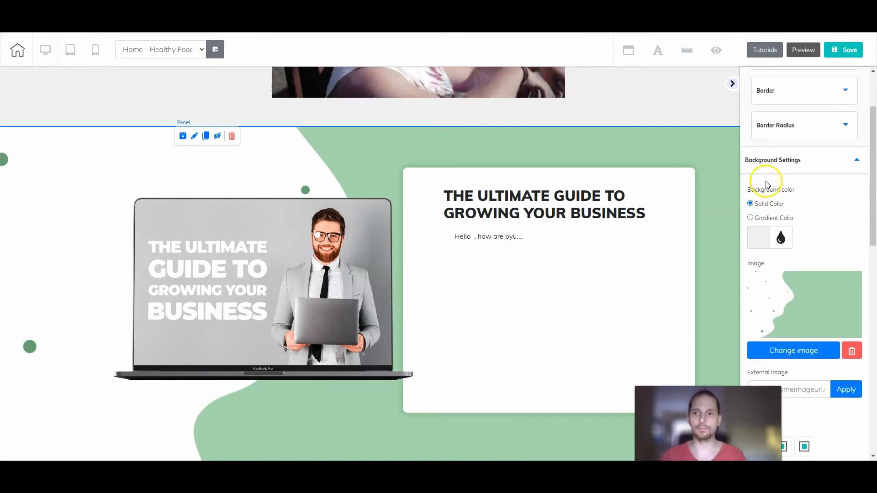
{"action": "scroll", "coordinate": [774, 227], "scroll_direction": "down", "scroll_amount": 1}
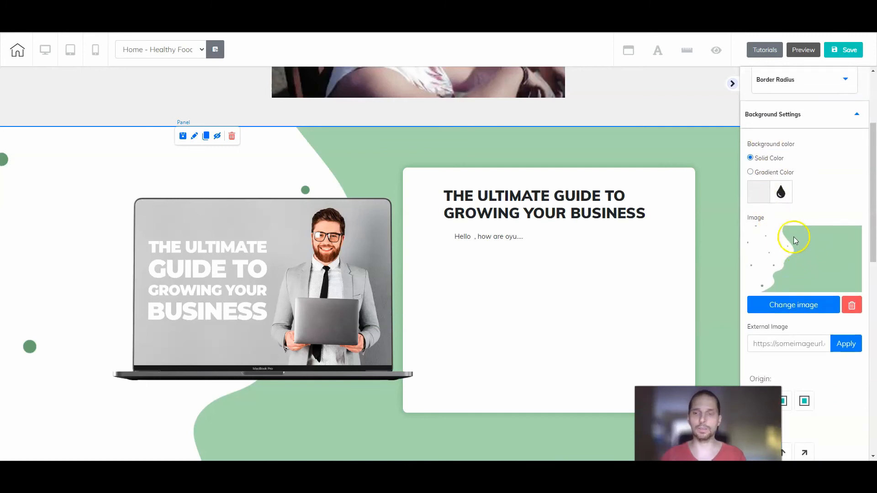
Set the panel's solid background colour to green 62C467 and remove its background image.
{"action": "left_click", "coordinate": [759, 191]}
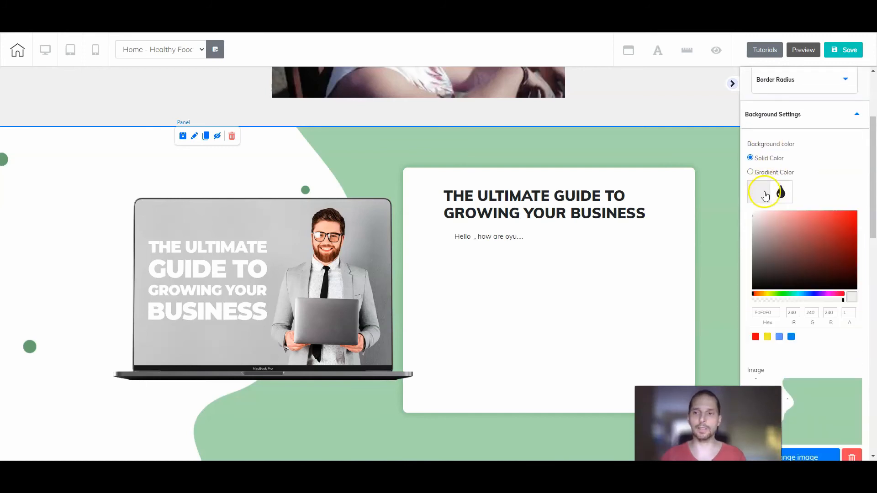
{"action": "left_click", "coordinate": [827, 228]}
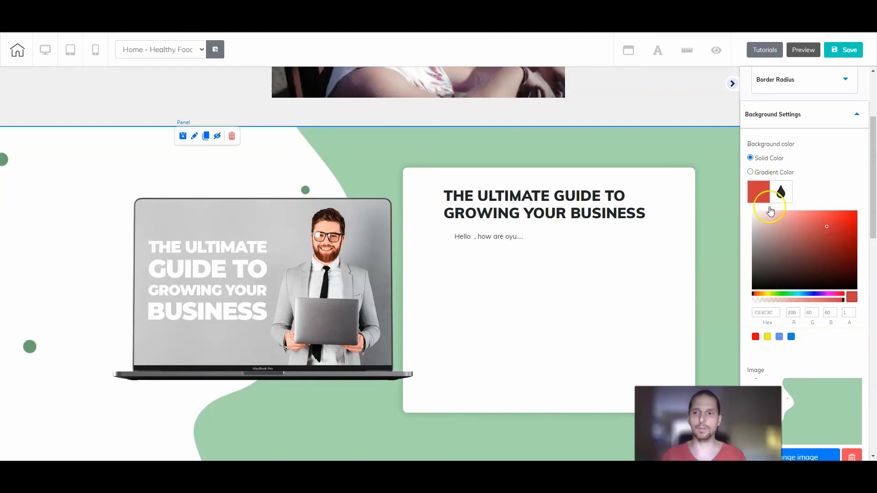
{"action": "left_click", "coordinate": [784, 294]}
{"action": "left_click", "coordinate": [800, 249]}
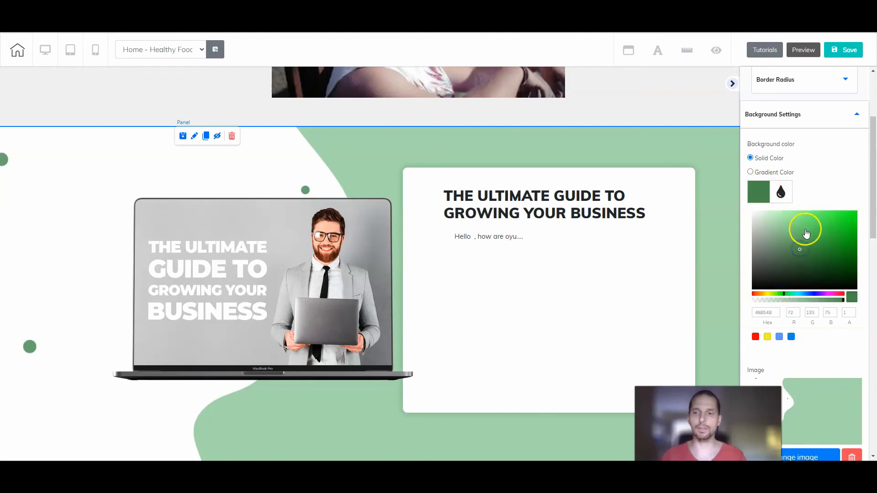
{"action": "left_click", "coordinate": [804, 230]}
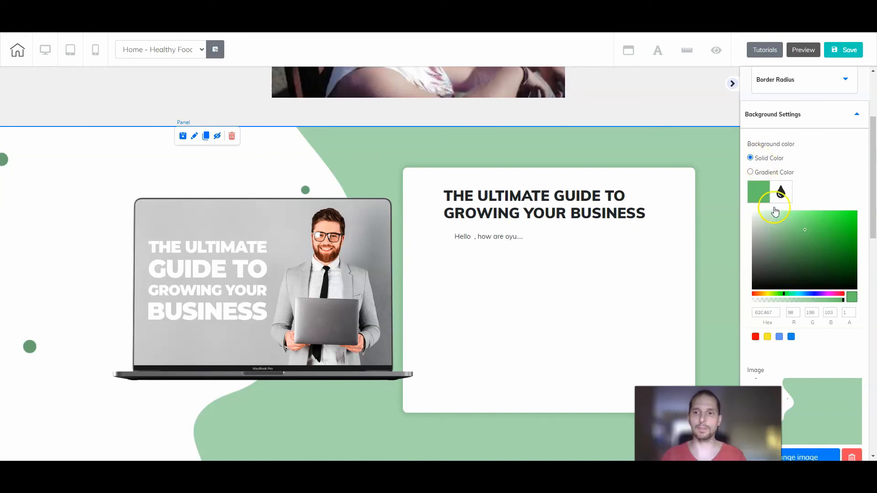
{"action": "left_click", "coordinate": [754, 199]}
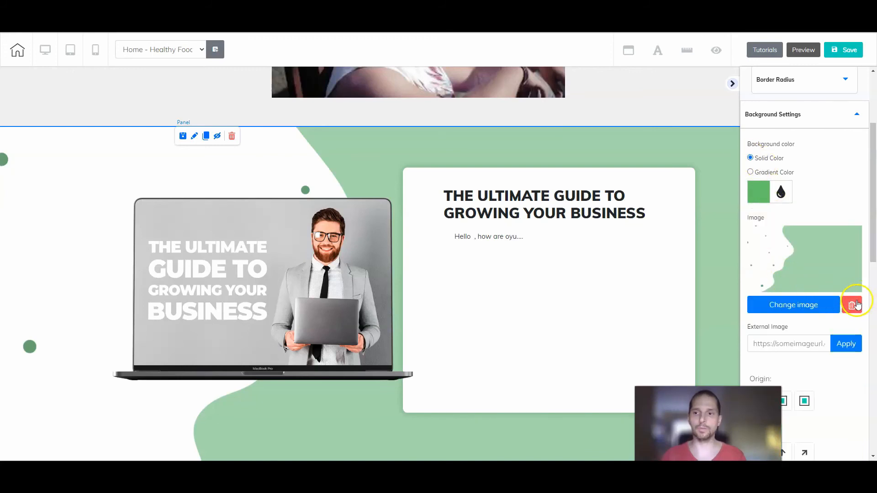
{"action": "left_click", "coordinate": [851, 305]}
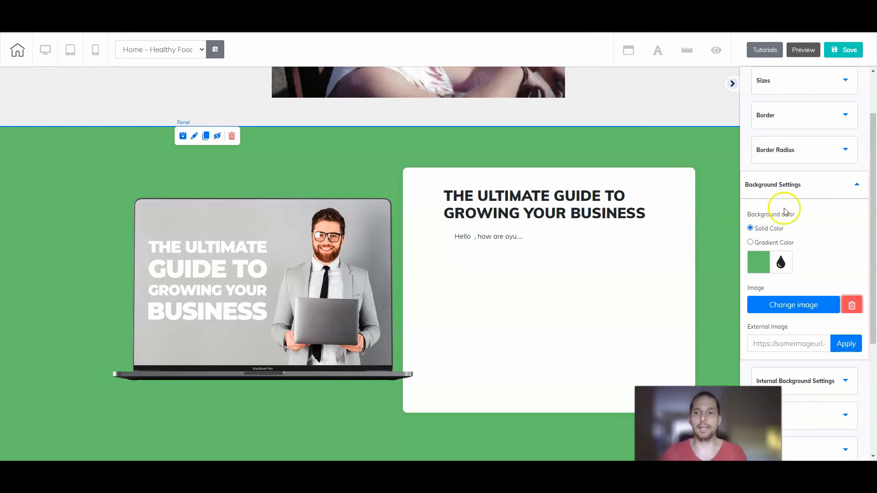
Move the green panel up to second place in the panel order, directly below the black header panel.
{"action": "left_click", "coordinate": [458, 171]}
{"action": "left_click", "coordinate": [276, 164]}
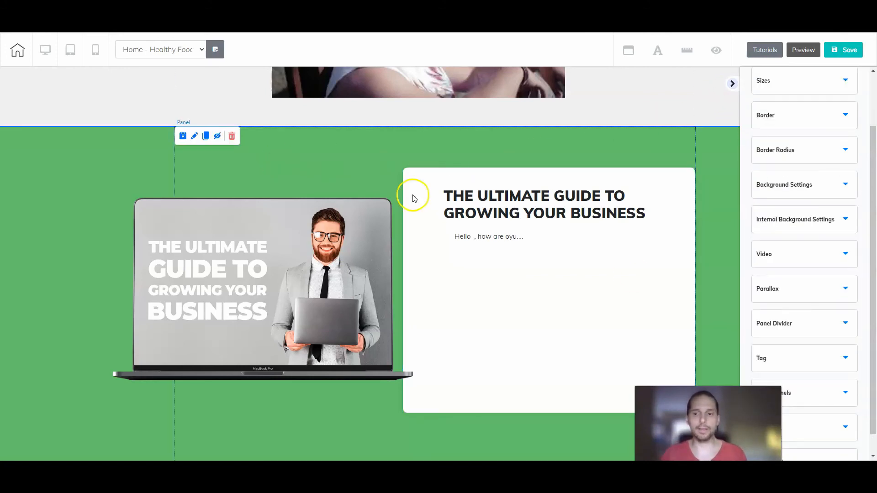
{"action": "scroll", "coordinate": [814, 387], "scroll_direction": "down", "scroll_amount": 1}
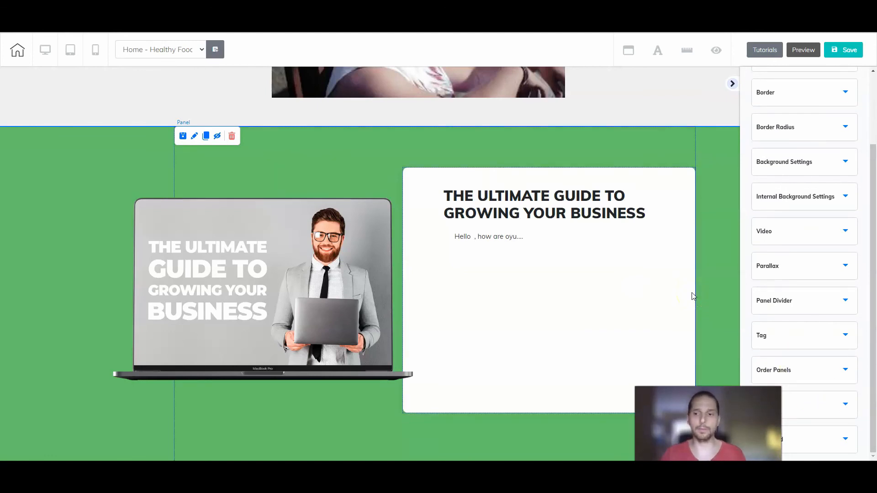
{"action": "left_click", "coordinate": [820, 373]}
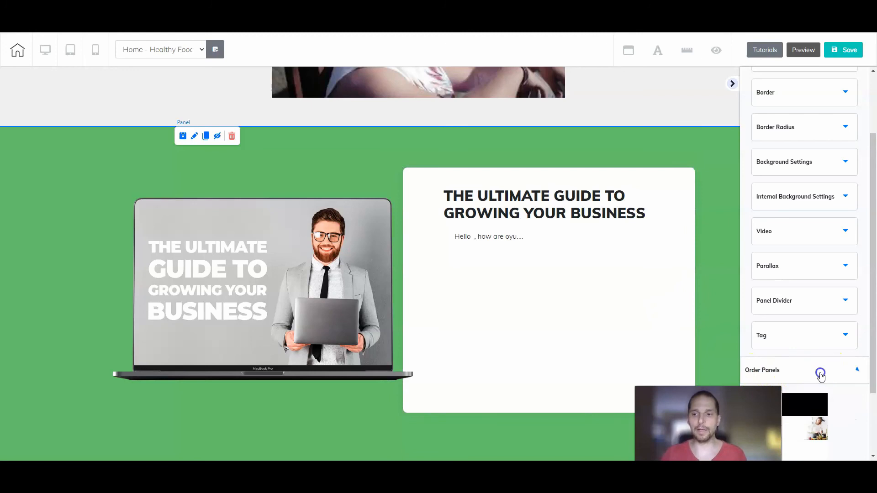
{"action": "scroll", "coordinate": [822, 310], "scroll_direction": "down", "scroll_amount": 5}
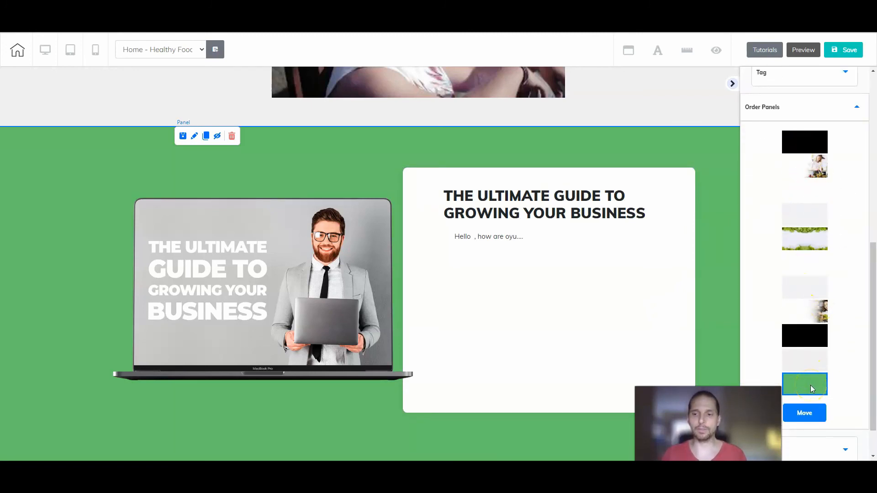
{"action": "left_click_drag", "start_coordinate": [811, 388], "coordinate": [812, 165]}
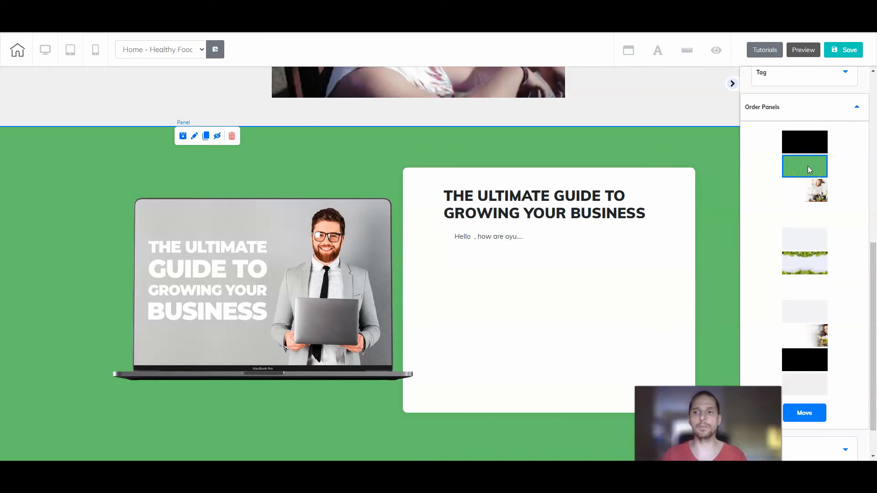
{"action": "left_click", "coordinate": [806, 413]}
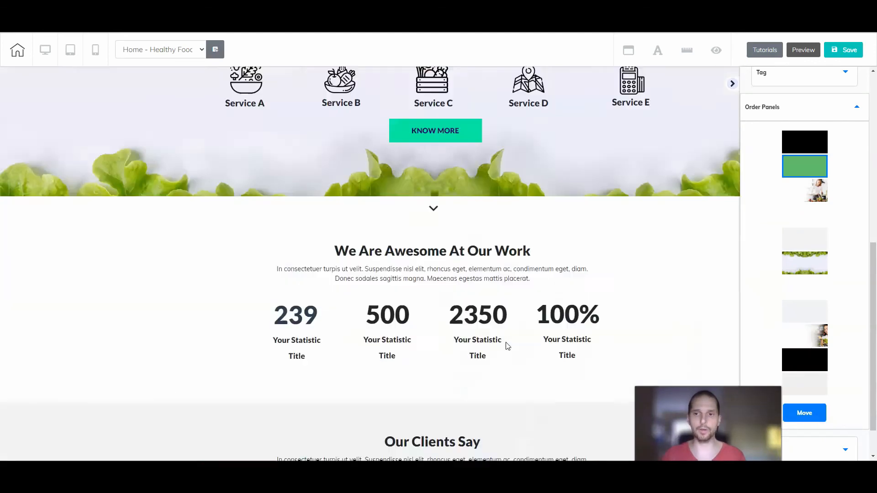
{"action": "scroll", "coordinate": [507, 345], "scroll_direction": "down", "scroll_amount": 2}
{"action": "scroll", "coordinate": [506, 343], "scroll_direction": "up", "scroll_amount": 2}
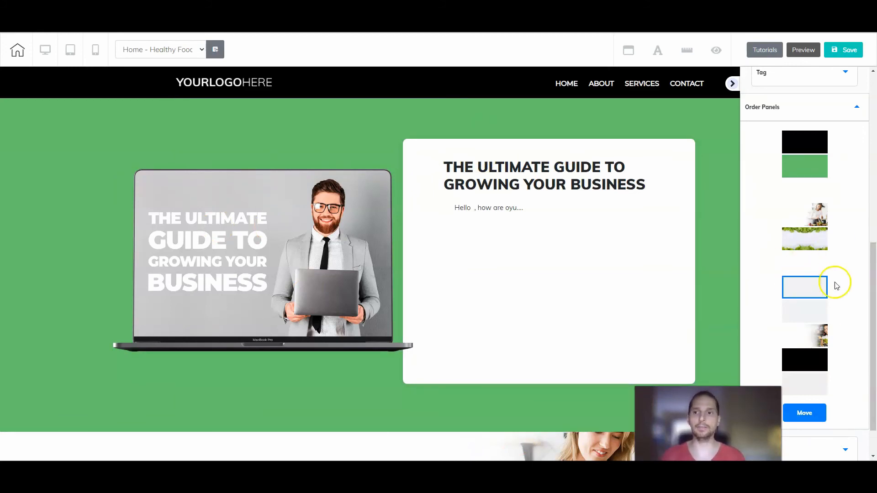
Look through the ready-made Call to Action panels, from Call to action - 01 to the end of the collection.
{"action": "left_click_drag", "start_coordinate": [871, 284], "coordinate": [871, 89]}
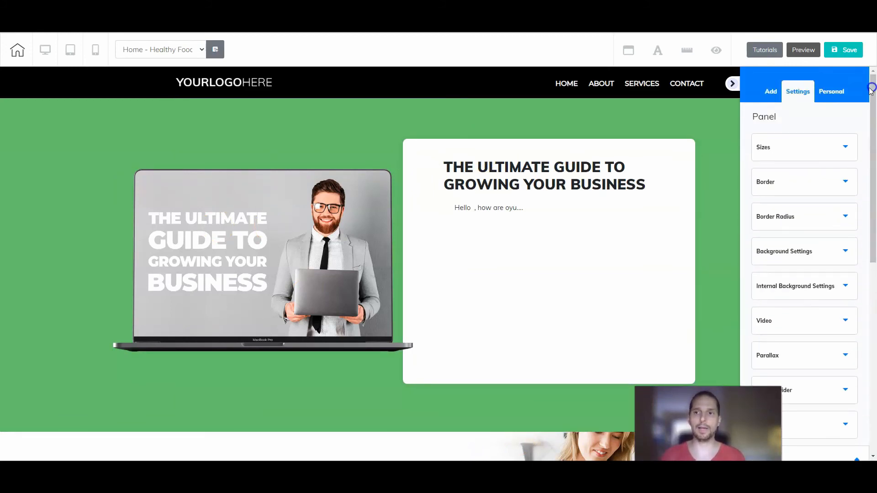
{"action": "left_click", "coordinate": [771, 91]}
{"action": "left_click", "coordinate": [770, 122]}
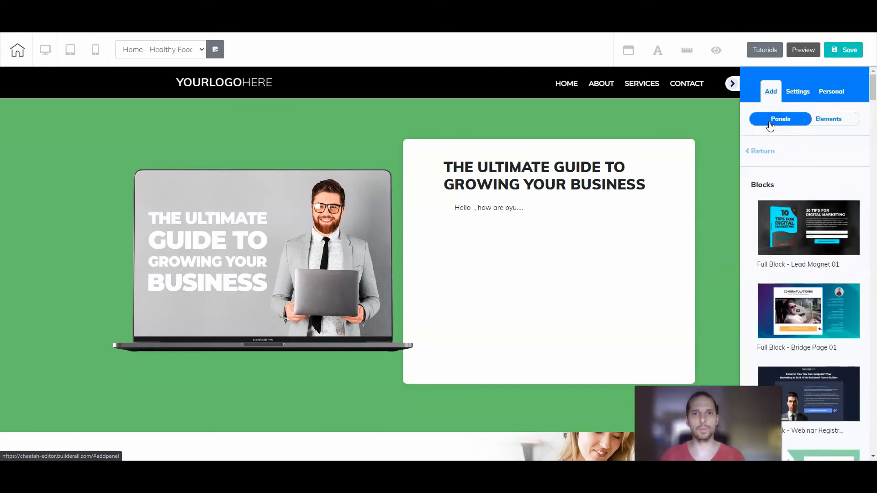
{"action": "left_click", "coordinate": [759, 150]}
{"action": "scroll", "coordinate": [808, 304], "scroll_direction": "down", "scroll_amount": 2}
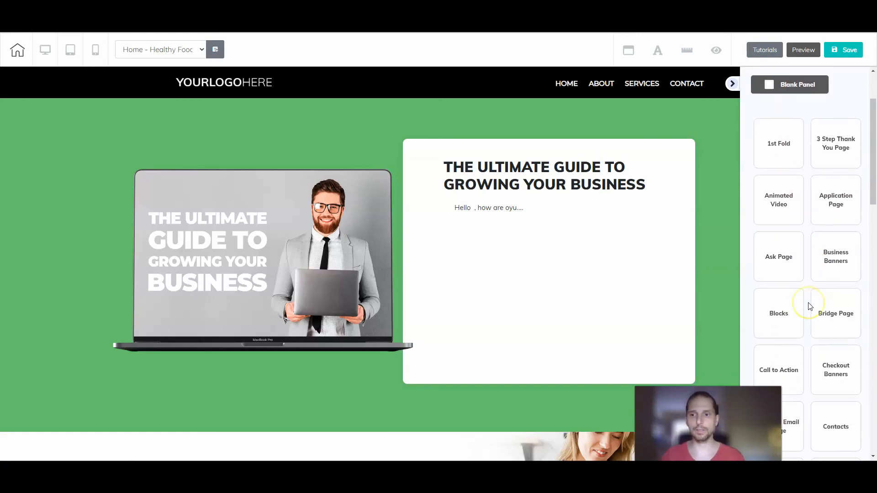
{"action": "scroll", "coordinate": [808, 304], "scroll_direction": "down", "scroll_amount": 1}
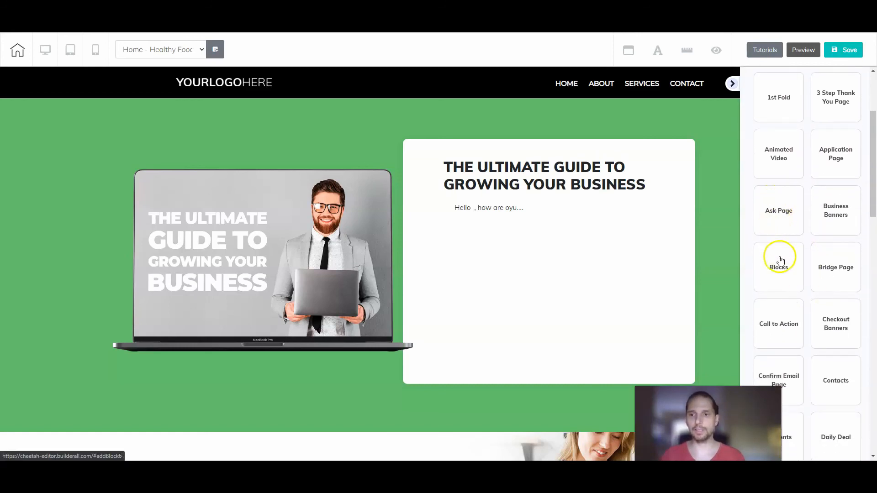
{"action": "scroll", "coordinate": [780, 261], "scroll_direction": "down", "scroll_amount": 1}
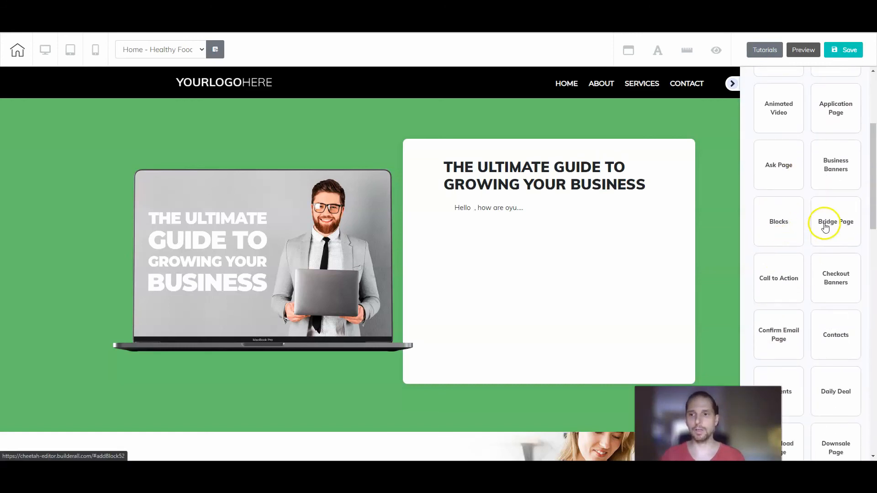
{"action": "left_click", "coordinate": [781, 281]}
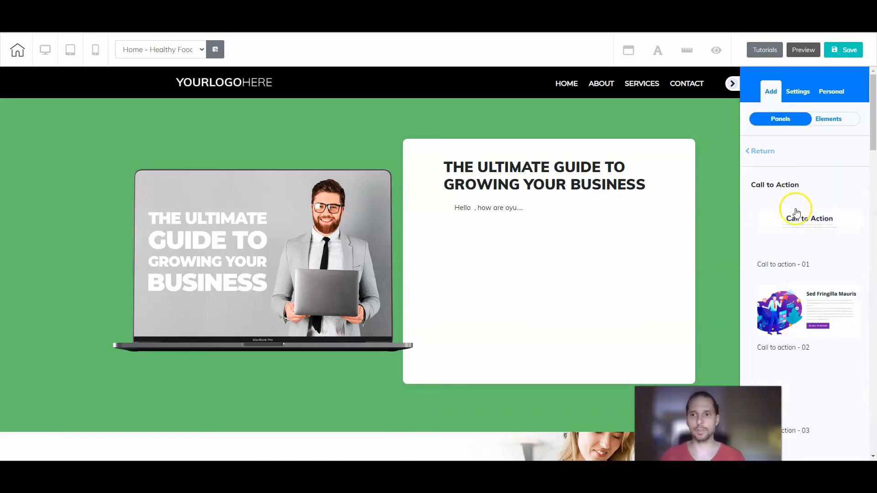
{"action": "scroll", "coordinate": [796, 235], "scroll_direction": "down", "scroll_amount": 2}
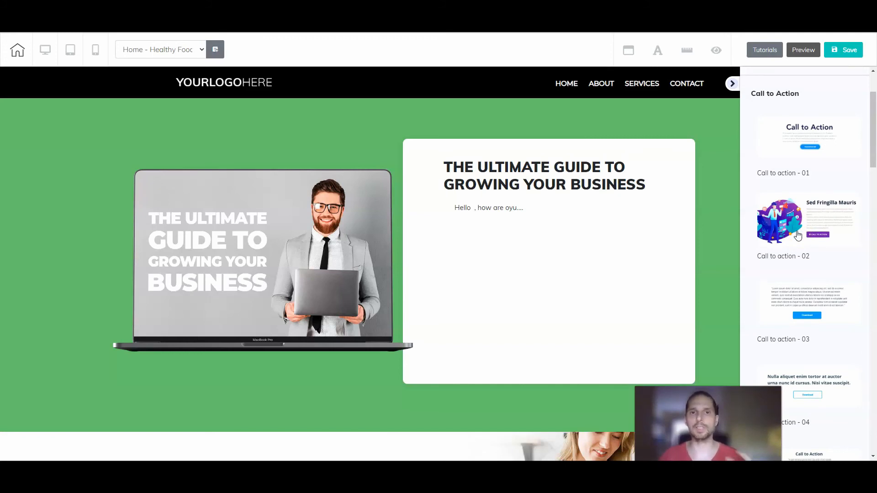
{"action": "scroll", "coordinate": [797, 235], "scroll_direction": "down", "scroll_amount": 9}
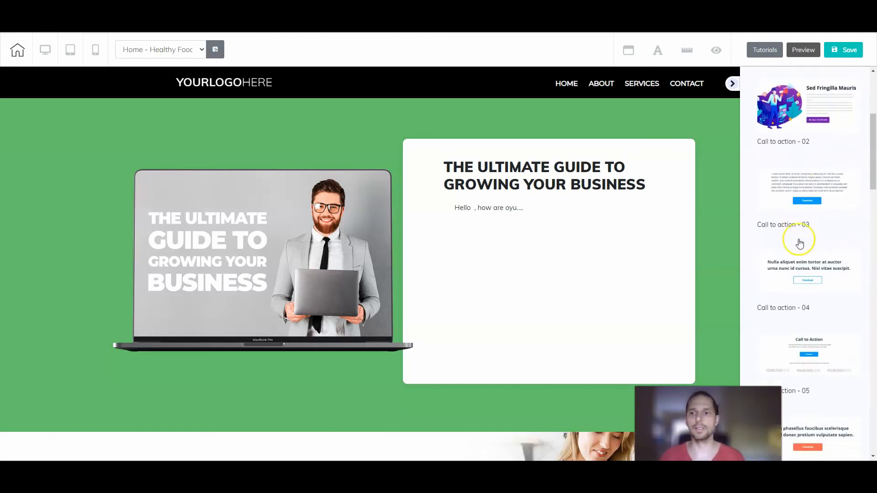
{"action": "scroll", "coordinate": [800, 249], "scroll_direction": "down", "scroll_amount": 9}
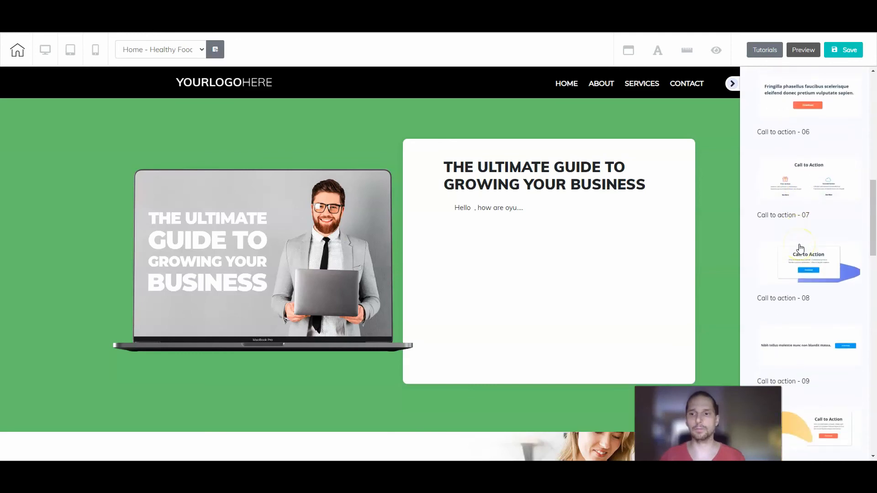
{"action": "scroll", "coordinate": [812, 266], "scroll_direction": "down", "scroll_amount": 12}
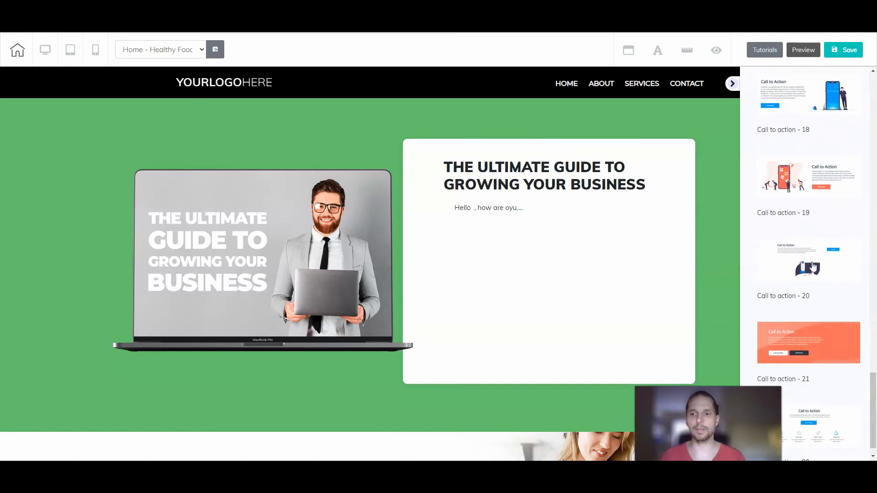
{"action": "scroll", "coordinate": [812, 267], "scroll_direction": "up", "scroll_amount": 20}
{"action": "left_click", "coordinate": [811, 270]}
{"action": "scroll", "coordinate": [812, 271], "scroll_direction": "up", "scroll_amount": 4}
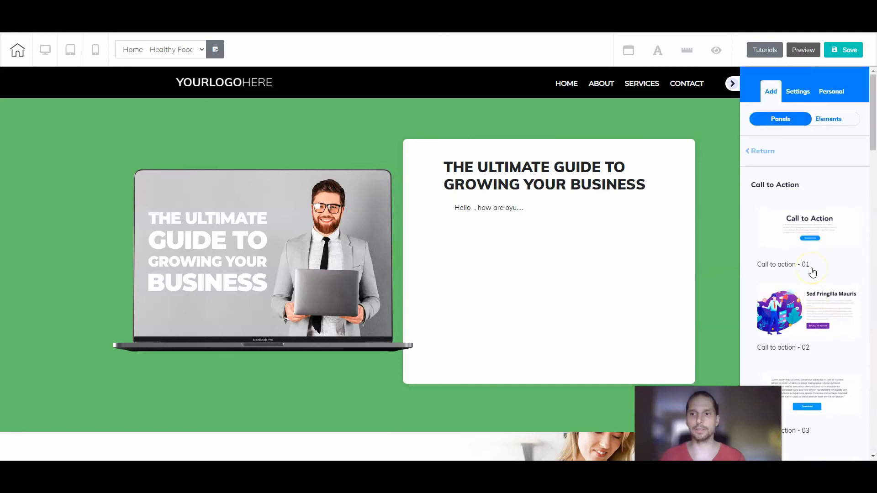
Browse the ready-made Business Banners panels, including the candy, interior designer, tourist guide and ice cream shop designs.
{"action": "left_click", "coordinate": [758, 152]}
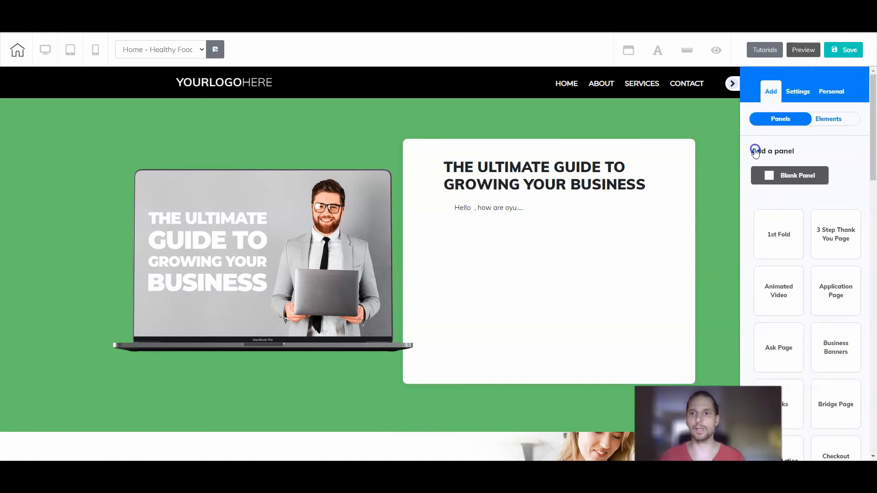
{"action": "scroll", "coordinate": [804, 325], "scroll_direction": "down", "scroll_amount": 1}
{"action": "scroll", "coordinate": [801, 326], "scroll_direction": "down", "scroll_amount": 8}
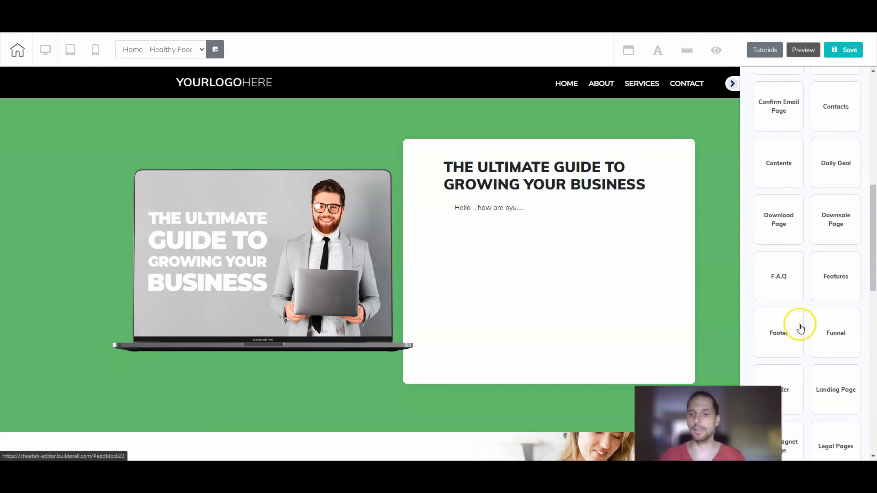
{"action": "scroll", "coordinate": [800, 327], "scroll_direction": "up", "scroll_amount": 8}
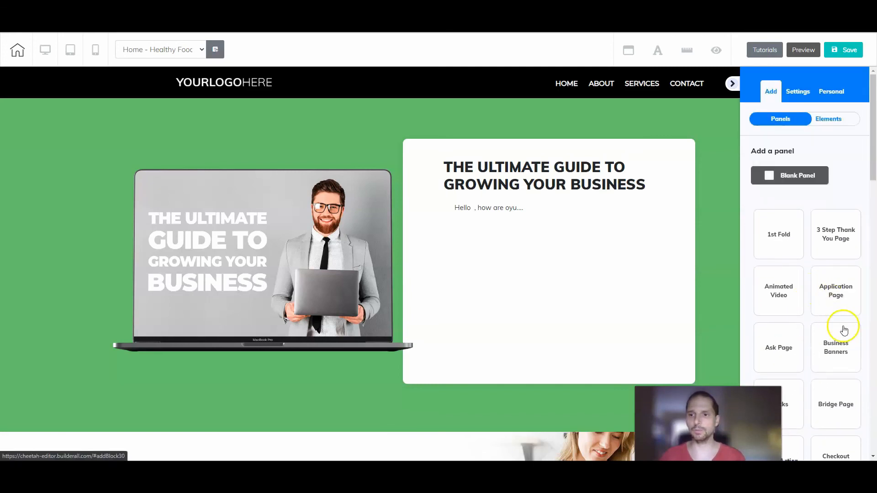
{"action": "left_click", "coordinate": [844, 330]}
{"action": "scroll", "coordinate": [817, 359], "scroll_direction": "down", "scroll_amount": 4}
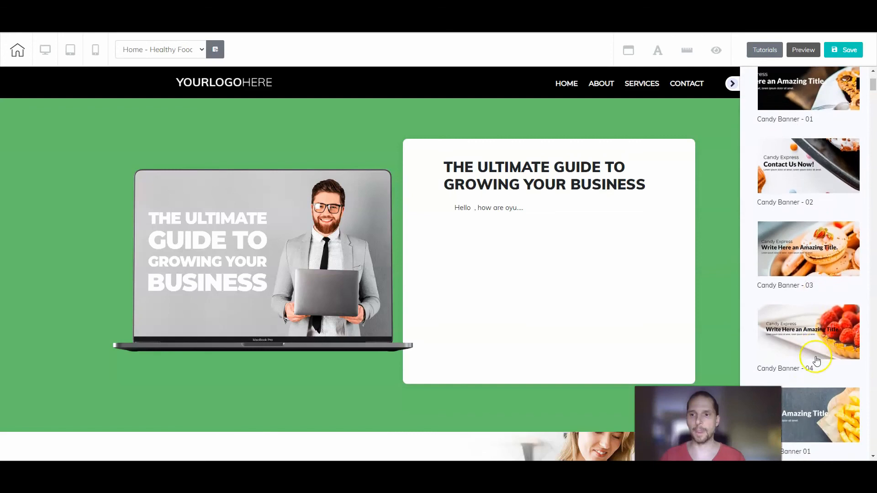
{"action": "scroll", "coordinate": [804, 274], "scroll_direction": "down", "scroll_amount": 4}
{"action": "scroll", "coordinate": [803, 291], "scroll_direction": "down", "scroll_amount": 8}
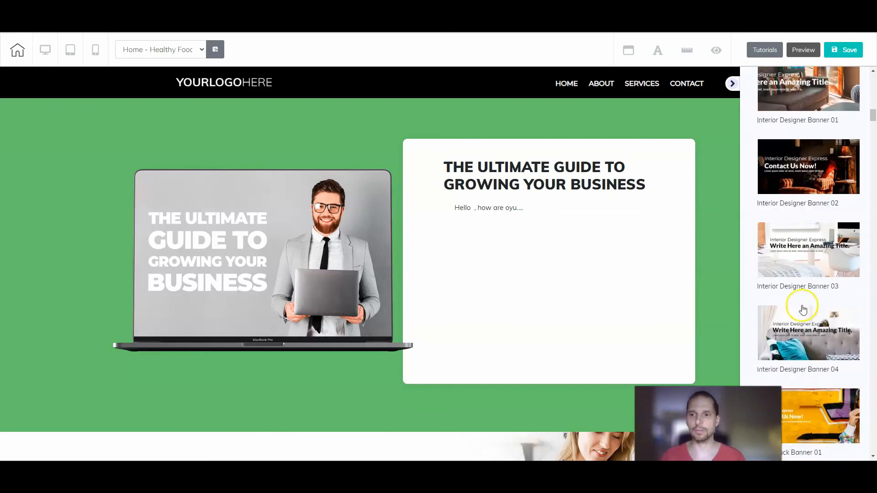
{"action": "scroll", "coordinate": [806, 338], "scroll_direction": "down", "scroll_amount": 13}
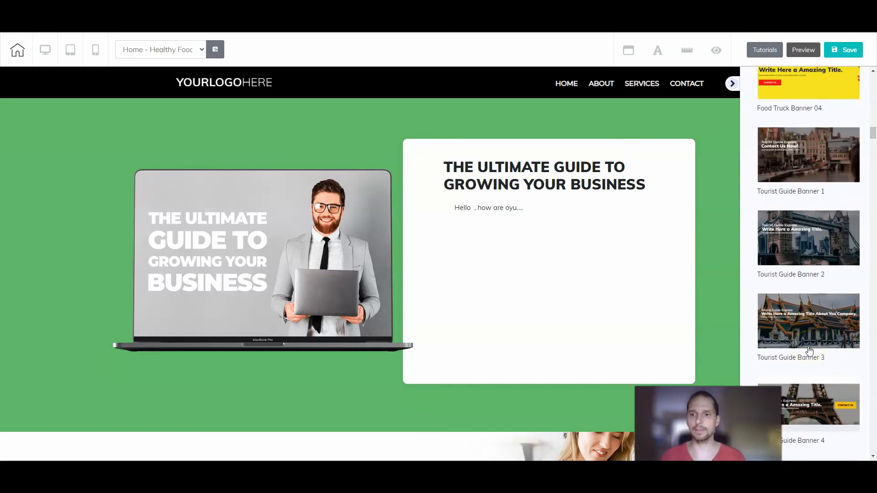
{"action": "scroll", "coordinate": [811, 285], "scroll_direction": "down", "scroll_amount": 5}
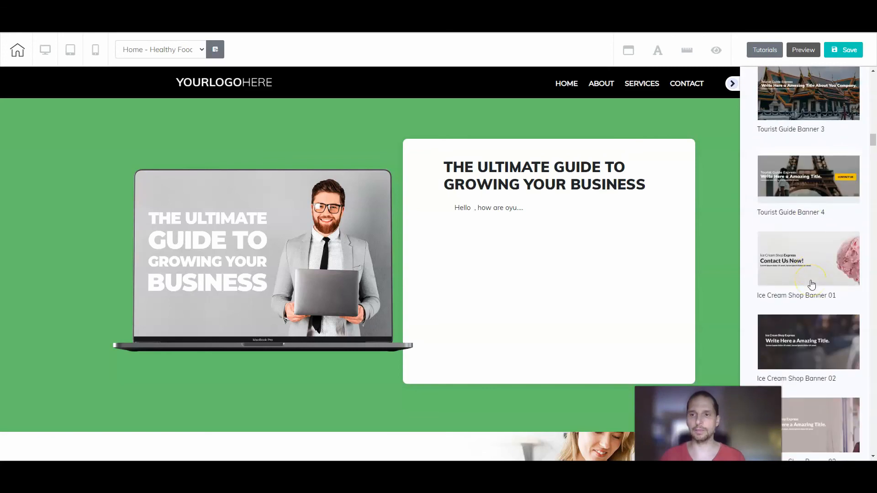
{"action": "scroll", "coordinate": [802, 264], "scroll_direction": "down", "scroll_amount": 9}
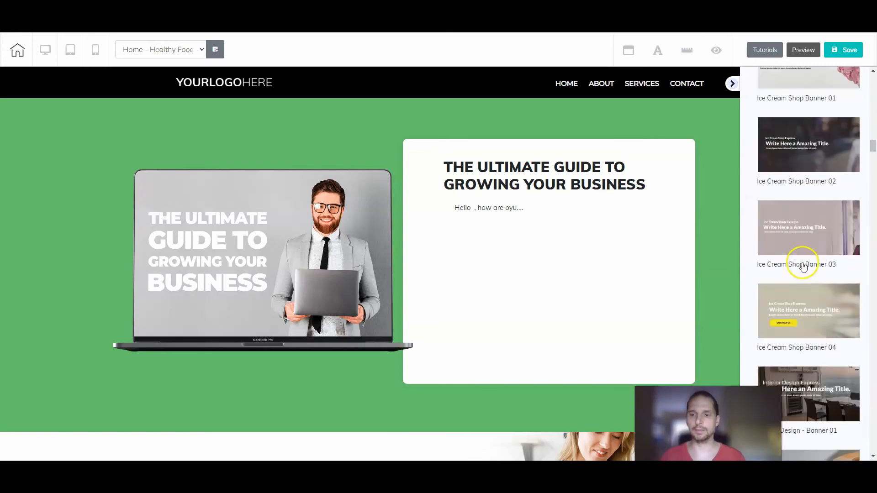
{"action": "scroll", "coordinate": [802, 262], "scroll_direction": "down", "scroll_amount": 5}
{"action": "scroll", "coordinate": [799, 253], "scroll_direction": "up", "scroll_amount": 12}
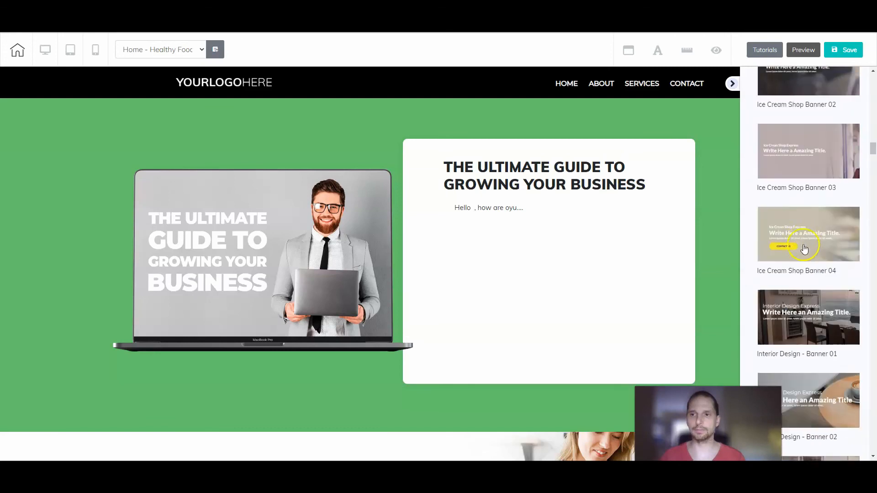
{"action": "scroll", "coordinate": [803, 184], "scroll_direction": "up", "scroll_amount": 15}
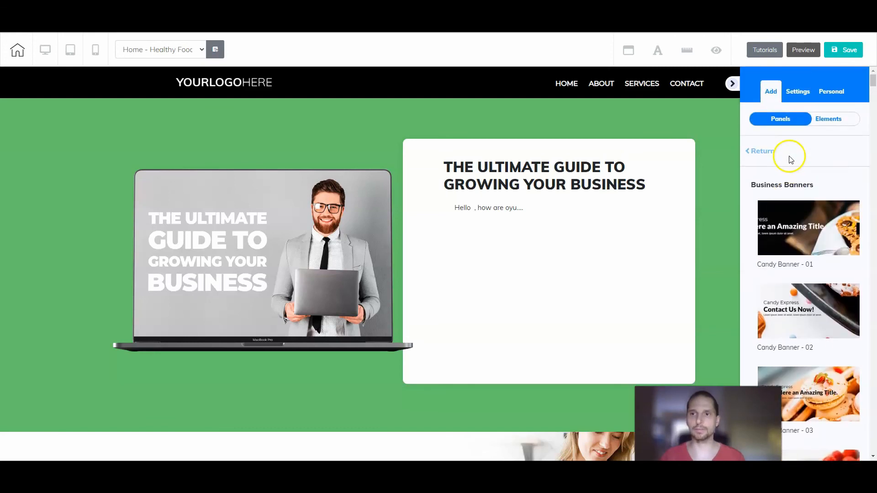
Add the Pricings - 01 panel from the Pricing Table category to the page.
{"action": "left_click", "coordinate": [761, 152]}
{"action": "scroll", "coordinate": [827, 329], "scroll_direction": "down", "scroll_amount": 1}
{"action": "scroll", "coordinate": [827, 330], "scroll_direction": "down", "scroll_amount": 10}
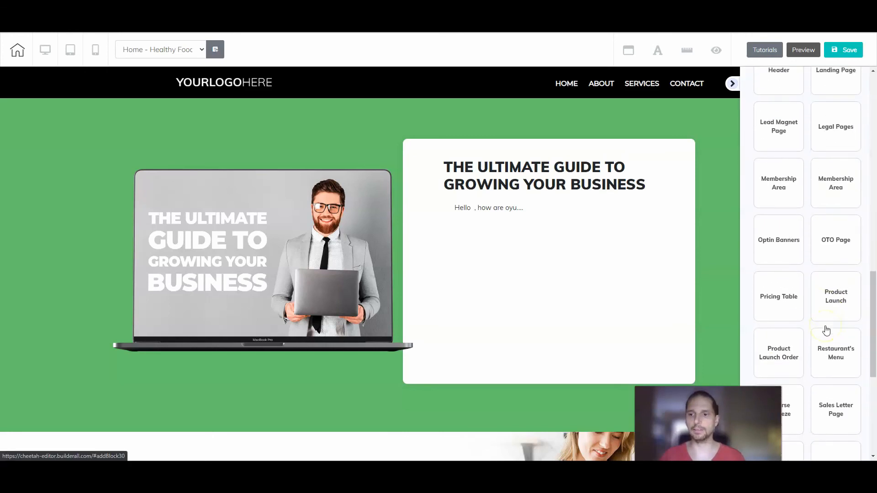
{"action": "left_click", "coordinate": [767, 213]}
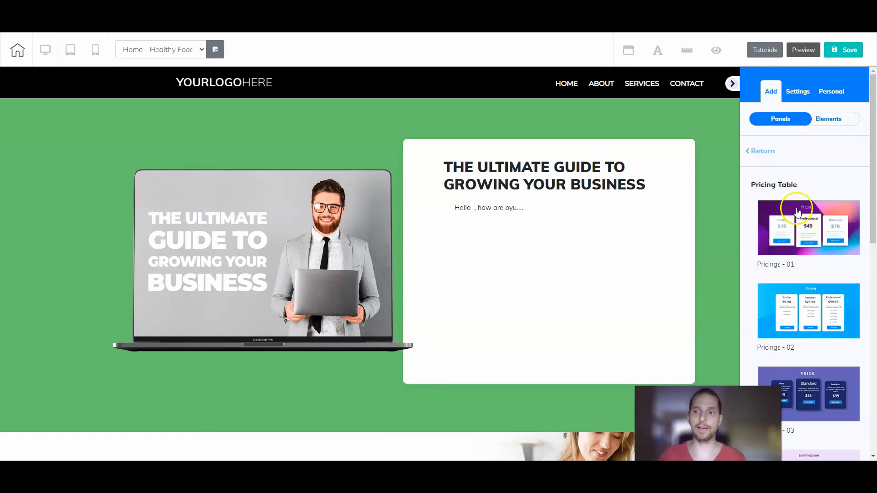
{"action": "scroll", "coordinate": [812, 278], "scroll_direction": "down", "scroll_amount": 1}
{"action": "scroll", "coordinate": [812, 279], "scroll_direction": "down", "scroll_amount": 8}
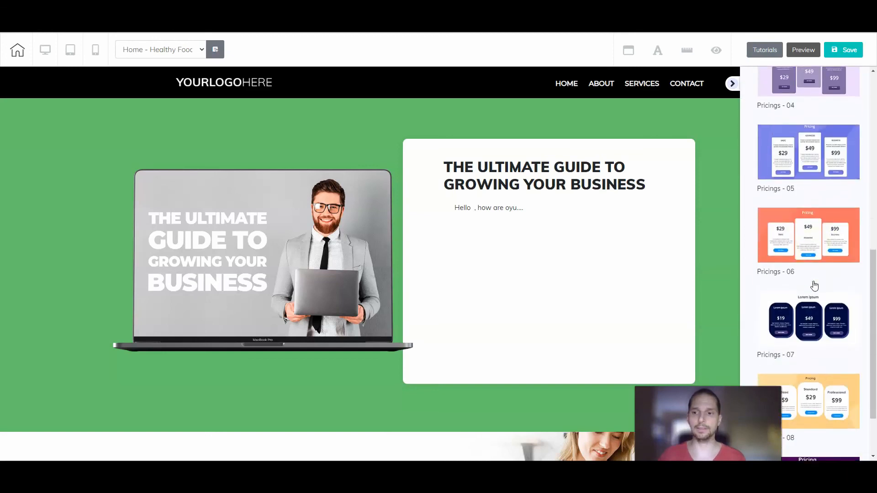
{"action": "scroll", "coordinate": [832, 352], "scroll_direction": "up", "scroll_amount": 10}
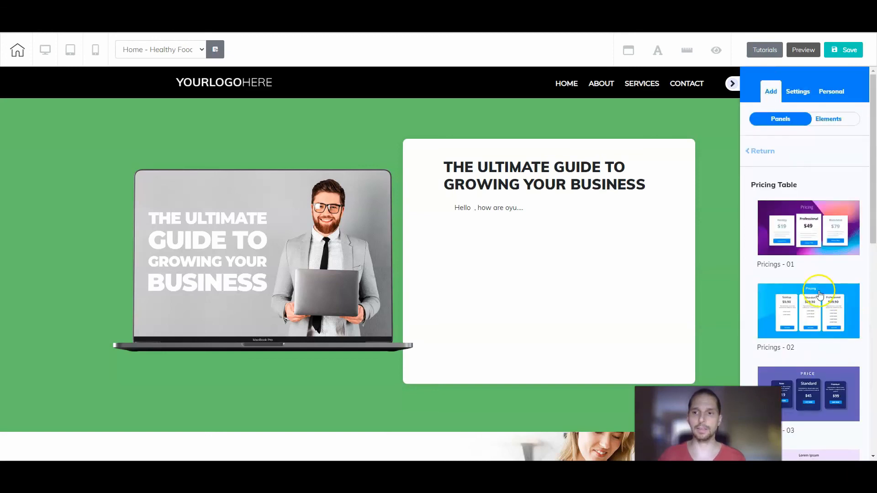
{"action": "left_click", "coordinate": [810, 237]}
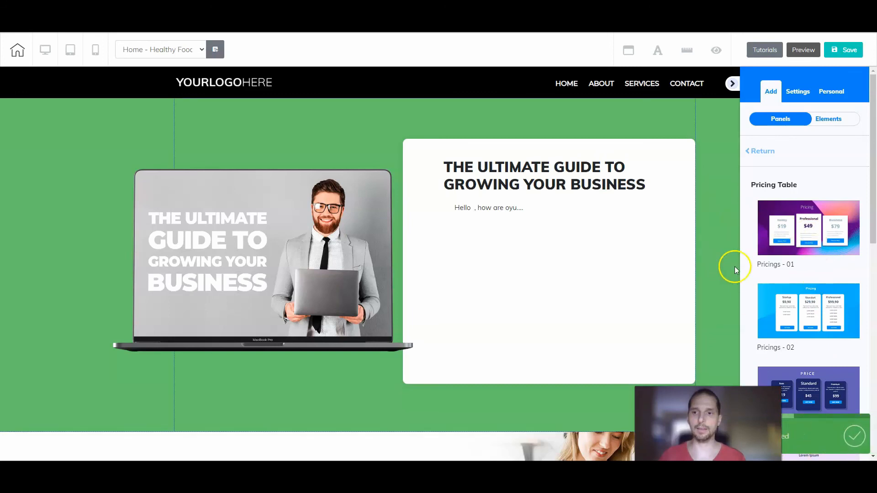
Rename the Professional plan in the middle card of the new pricing panel as Premium.
{"action": "scroll", "coordinate": [732, 269], "scroll_direction": "down", "scroll_amount": 20}
{"action": "scroll", "coordinate": [694, 333], "scroll_direction": "down", "scroll_amount": 3}
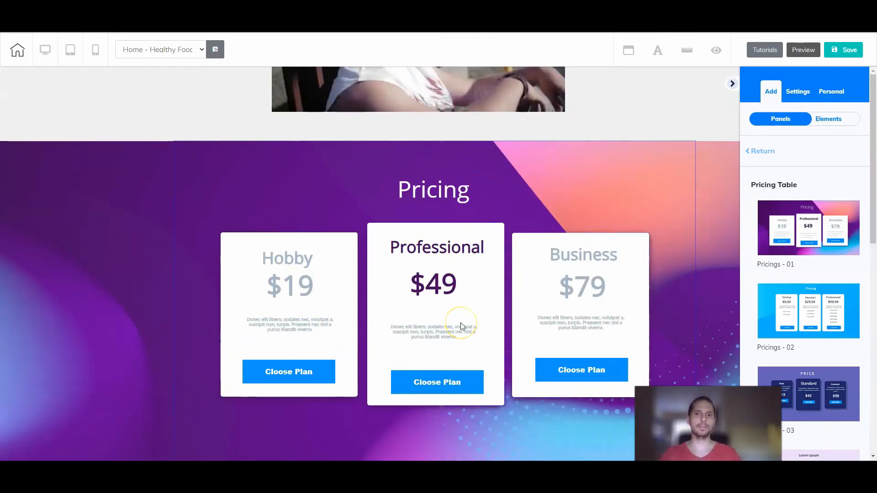
{"action": "left_click", "coordinate": [417, 242]}
{"action": "left_click", "coordinate": [421, 252]}
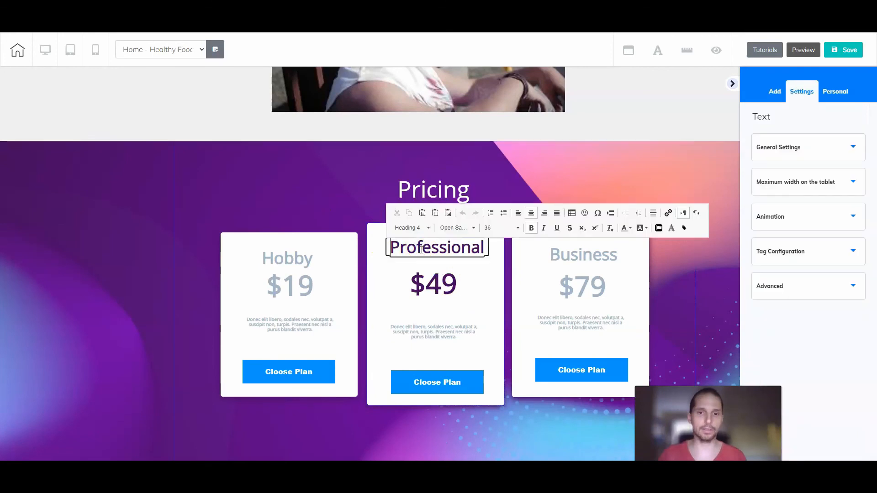
{"action": "double_click", "coordinate": [421, 252]}
{"action": "type", "text": "P"}
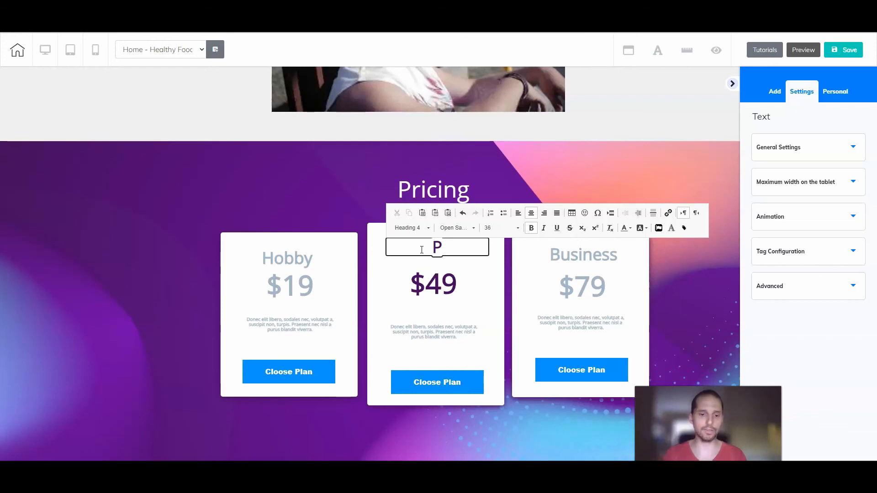
{"action": "type", "text": "remium"}
{"action": "key", "text": "BackSpace"}
{"action": "type", "text": "m"}
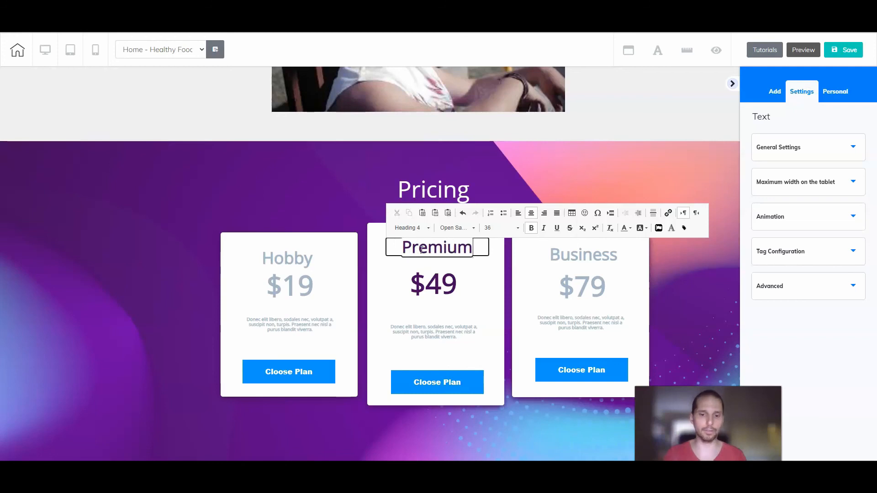
{"action": "key", "text": "Return"}
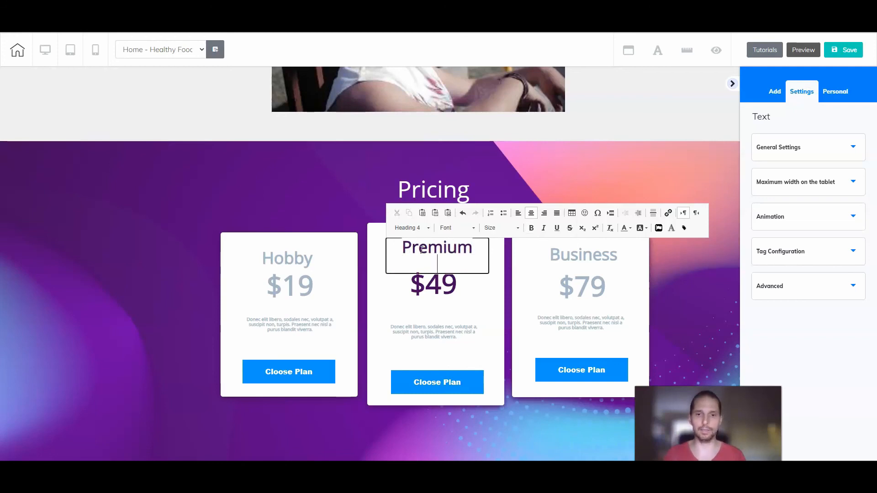
{"action": "key", "text": "BackSpace"}
{"action": "left_click", "coordinate": [487, 286]}
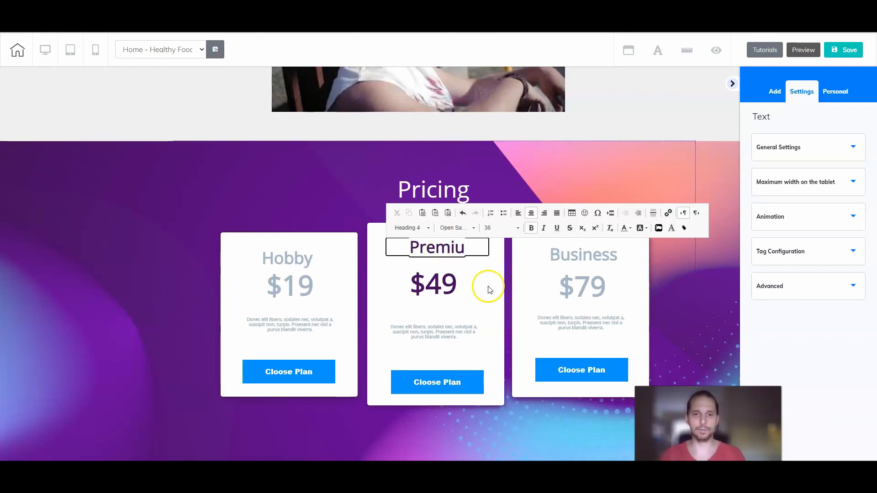
Set the price in the middle pricing card to $59.
{"action": "left_click", "coordinate": [438, 289]}
{"action": "left_click_drag", "start_coordinate": [457, 286], "coordinate": [433, 285]}
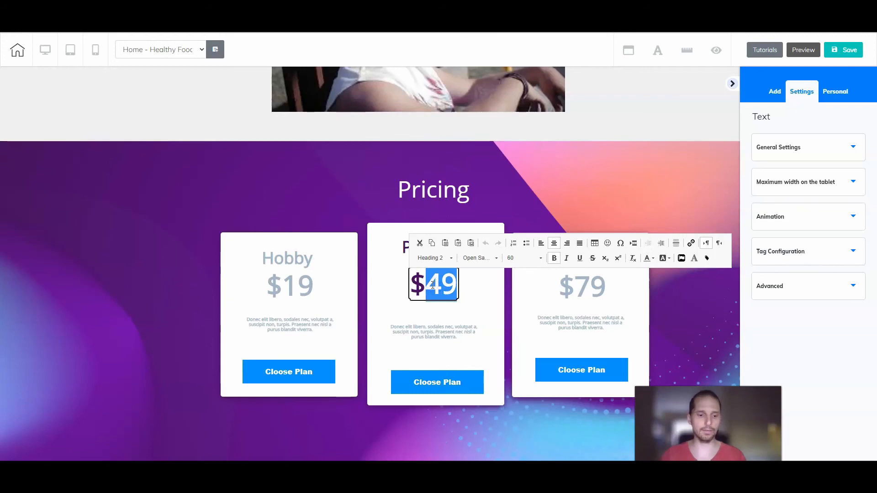
{"action": "type", "text": "79"}
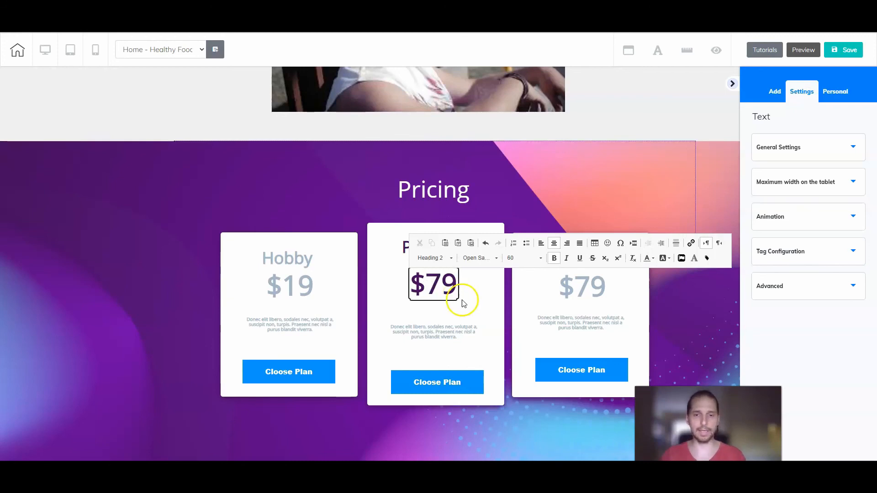
{"action": "key", "text": "BackSpace"}
{"action": "type", "text": "5"}
{"action": "left_click", "coordinate": [483, 314]}
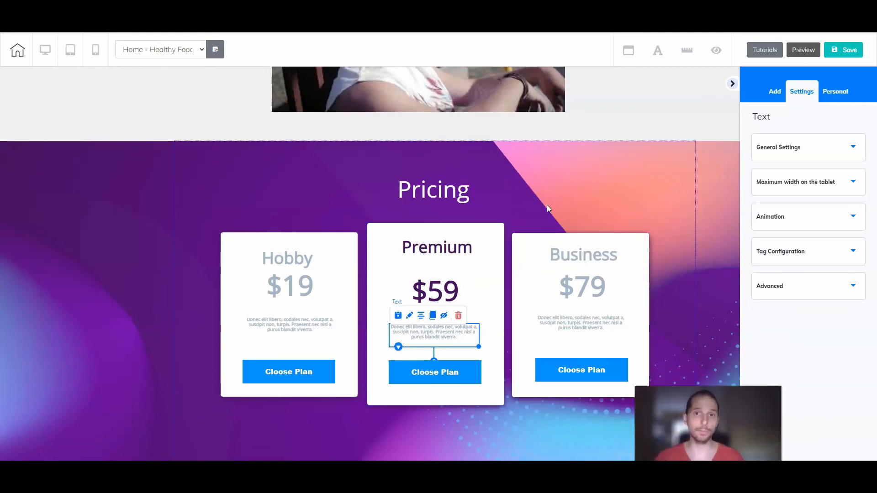
Save the website and publish it.
{"action": "left_click", "coordinate": [848, 52]}
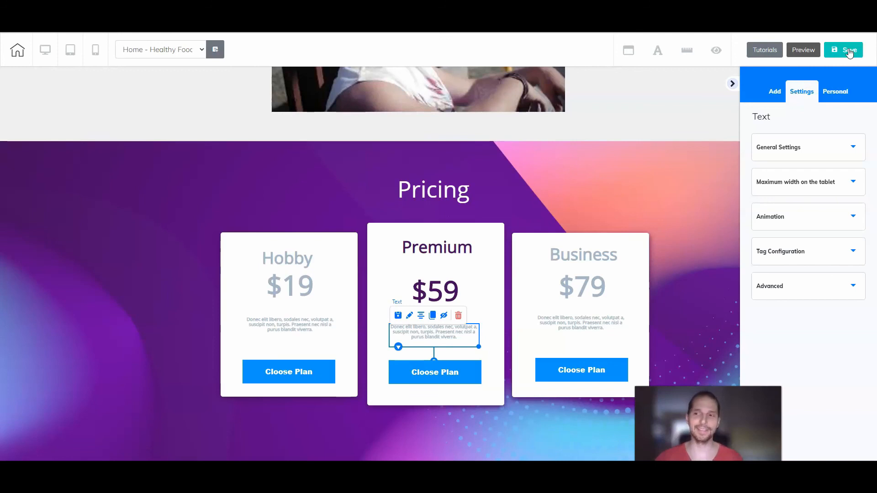
{"action": "left_click", "coordinate": [842, 50]}
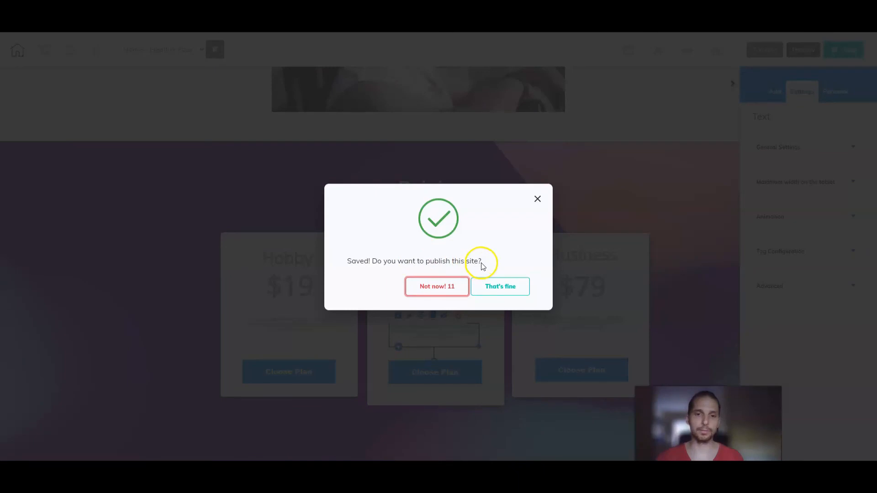
{"action": "left_click", "coordinate": [496, 280]}
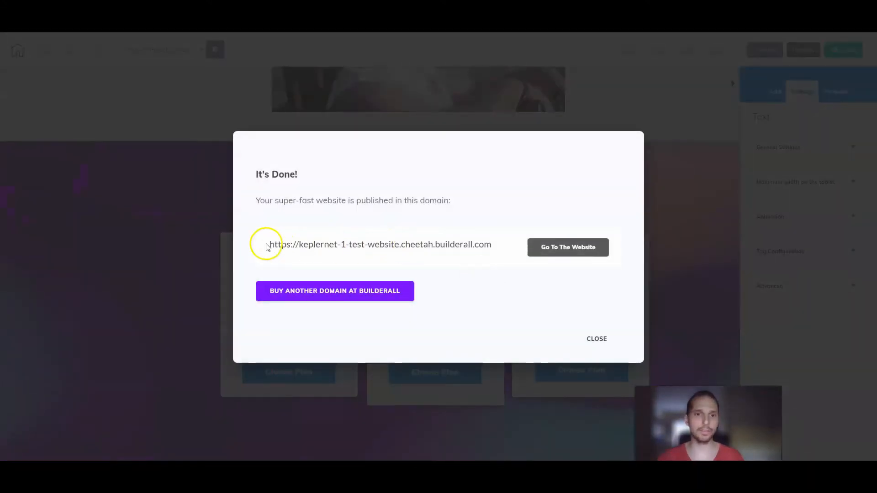
Open the published website at its builderall.com address, look through the live home page and return to the editor.
{"action": "left_click_drag", "start_coordinate": [266, 247], "coordinate": [495, 248]}
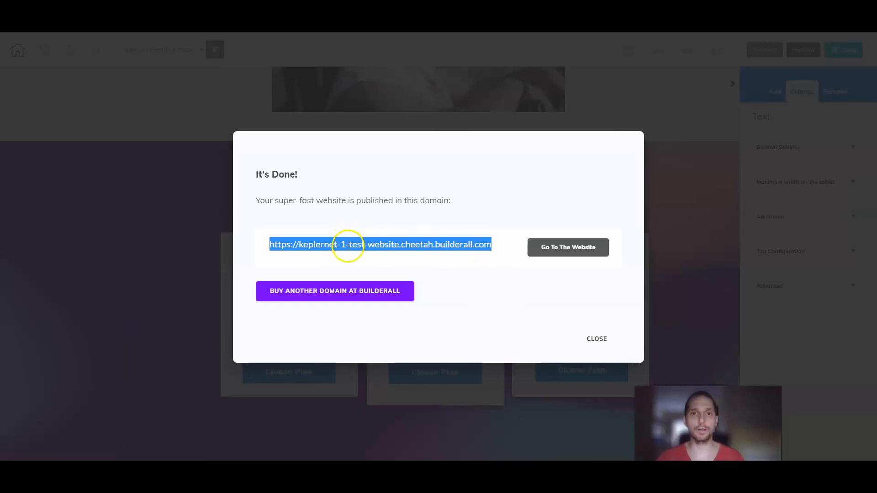
{"action": "left_click", "coordinate": [562, 252]}
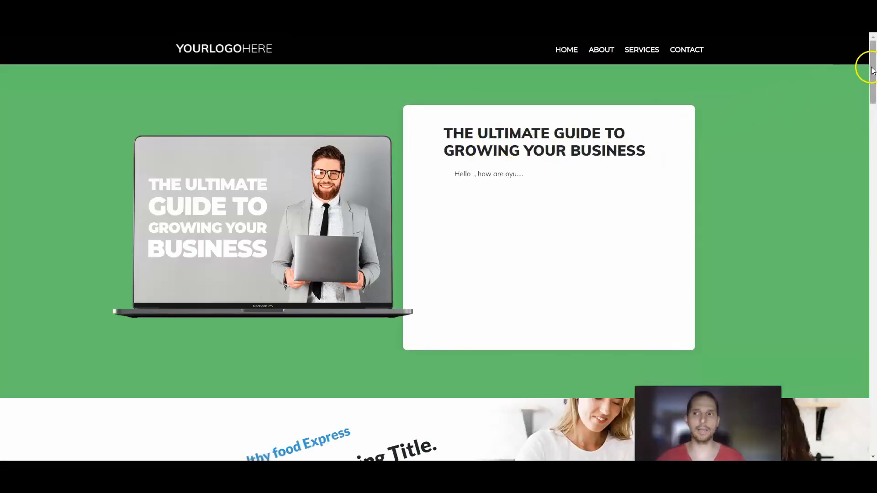
{"action": "left_click_drag", "start_coordinate": [873, 68], "coordinate": [870, 390]}
{"action": "left_click", "coordinate": [369, 225]}
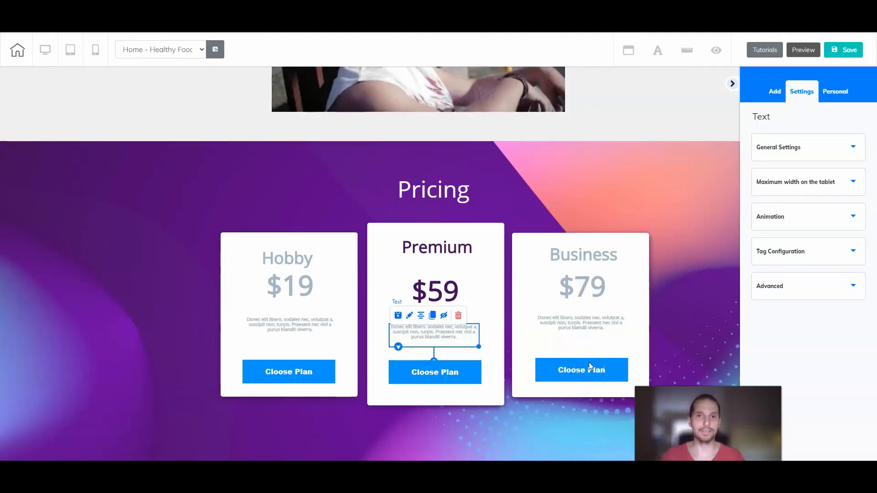
Check the list of the site's pages without switching away from the Home page.
{"action": "left_click", "coordinate": [202, 49]}
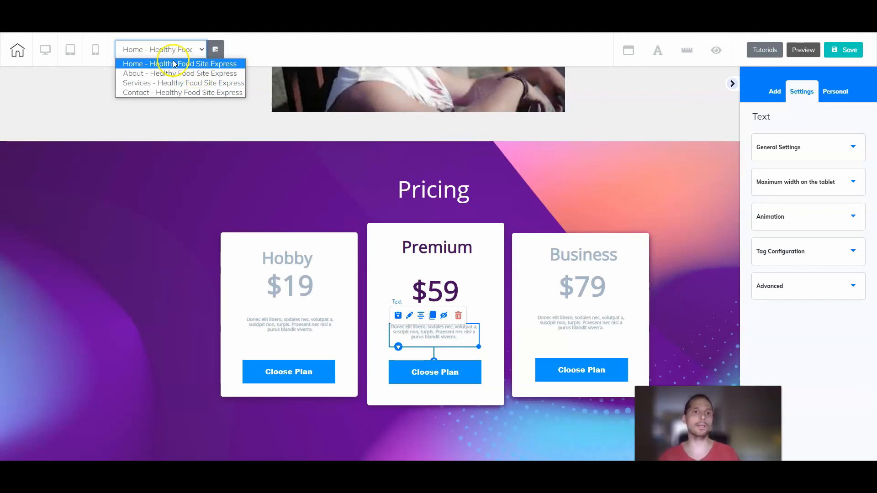
{"action": "left_click", "coordinate": [195, 50]}
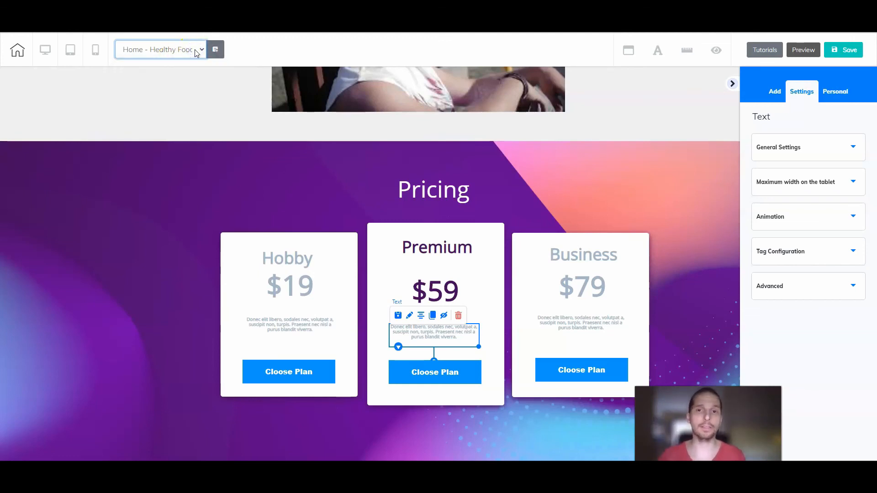